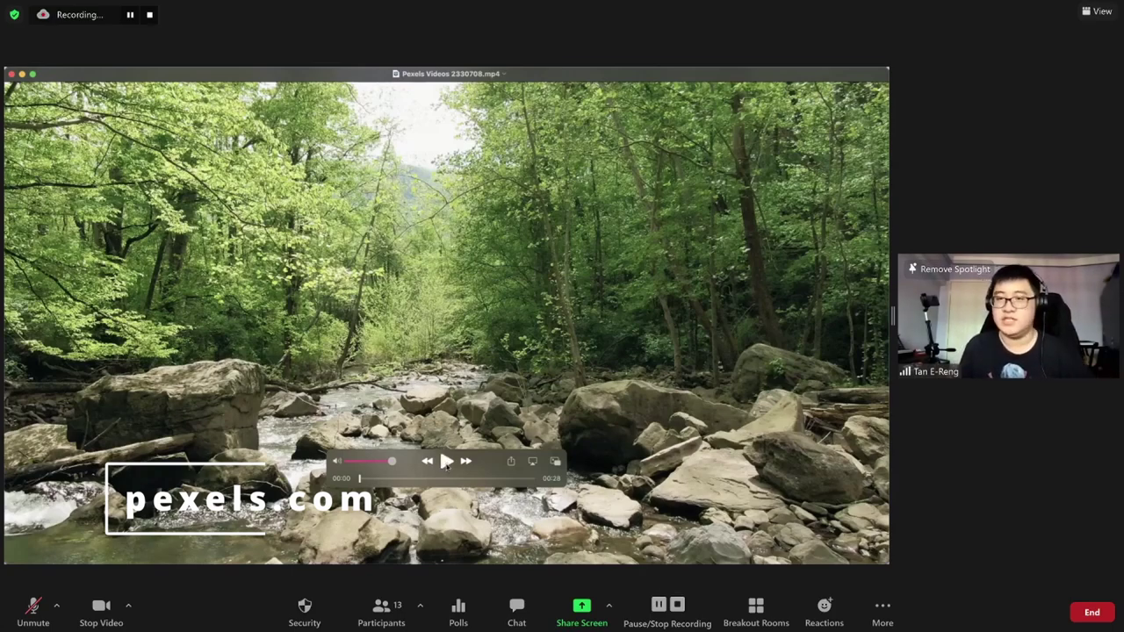
- Play the forest stream video Pexels Videos 2330708.mp4 from its beginning
click(446, 463)
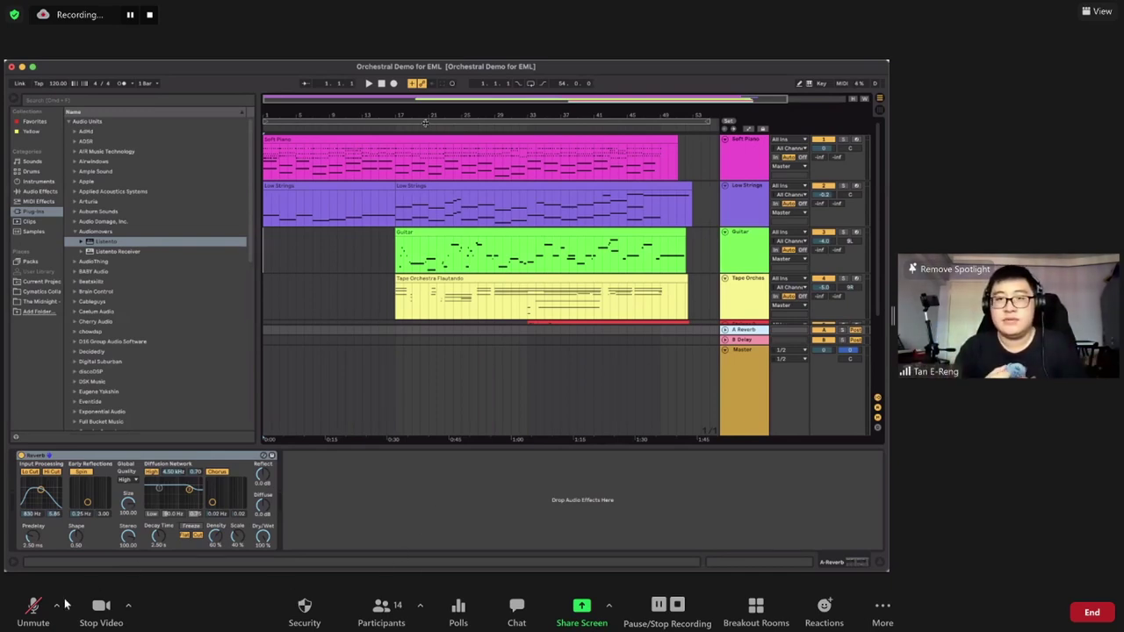
- Unmute the meeting microphone for brief remarks and mute it again after each one
click(33, 613)
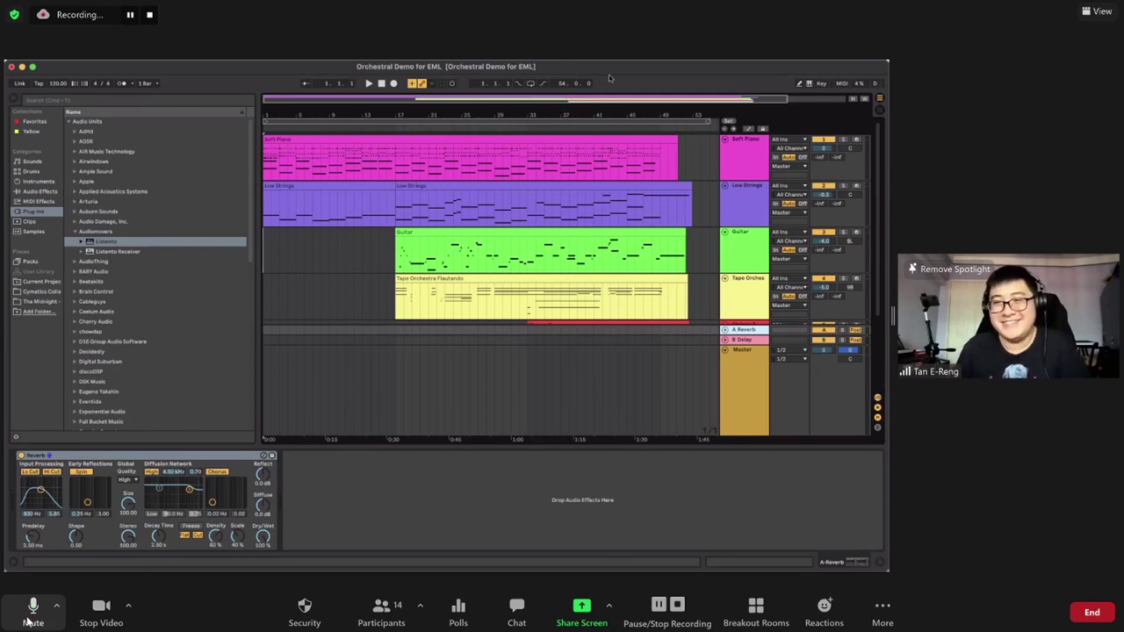
click(30, 614)
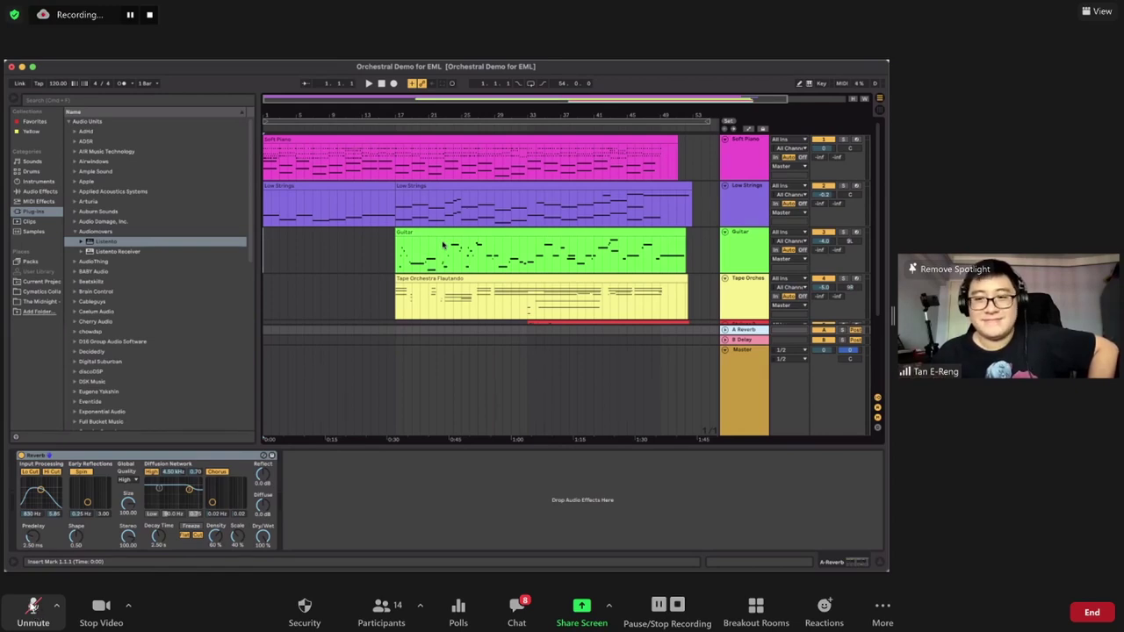
click(33, 605)
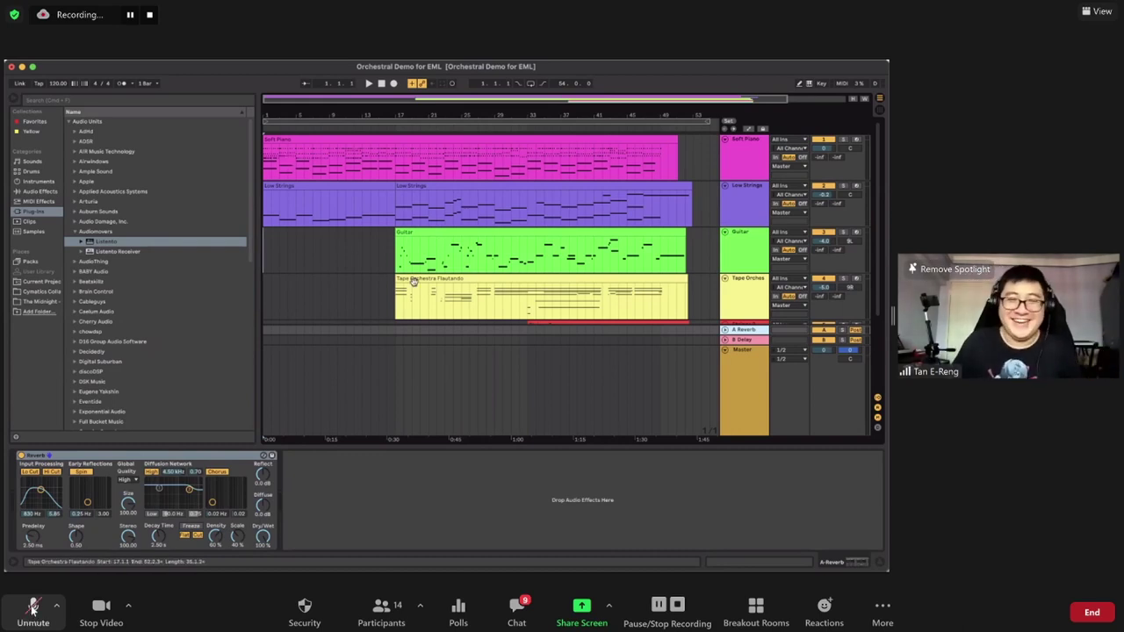
key(super+shift+a)
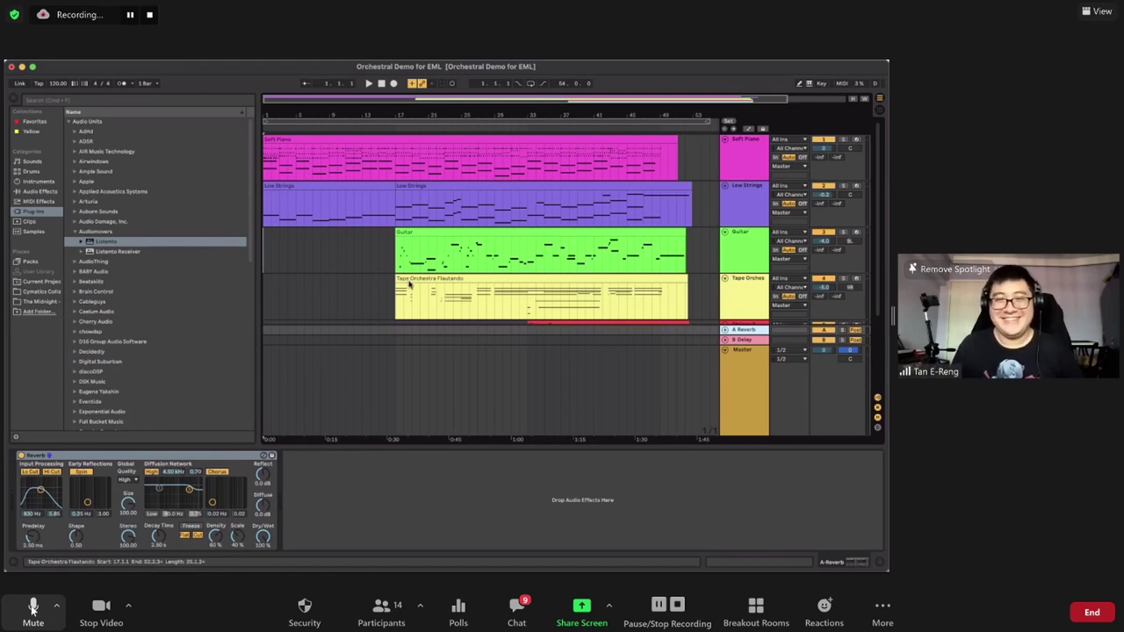
key(super+shift+a)
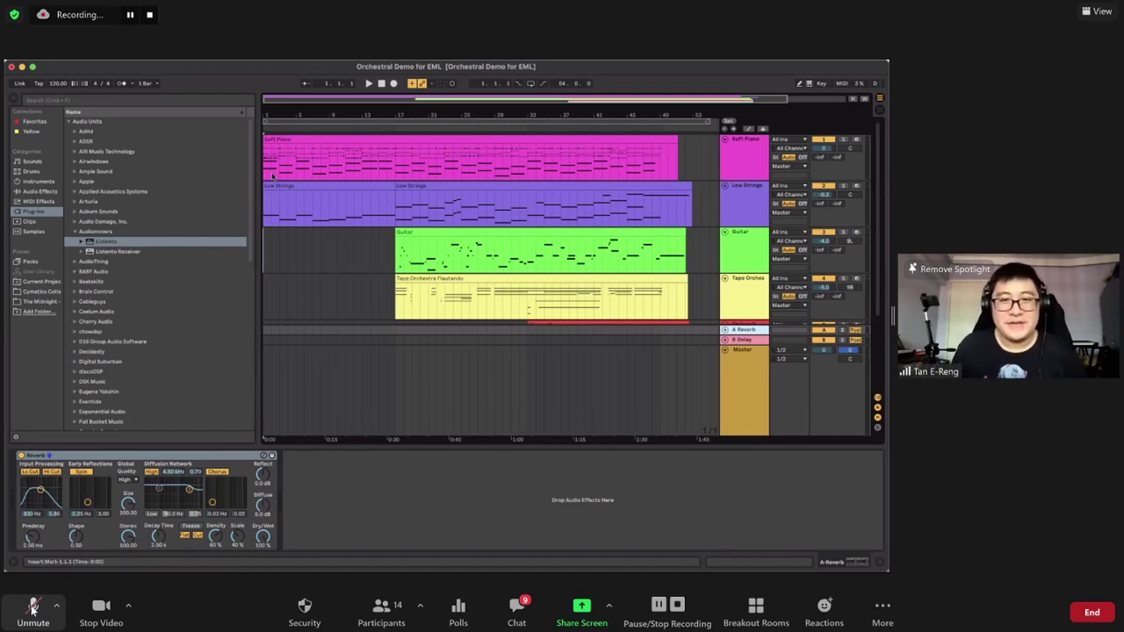
key(super+shift+a)
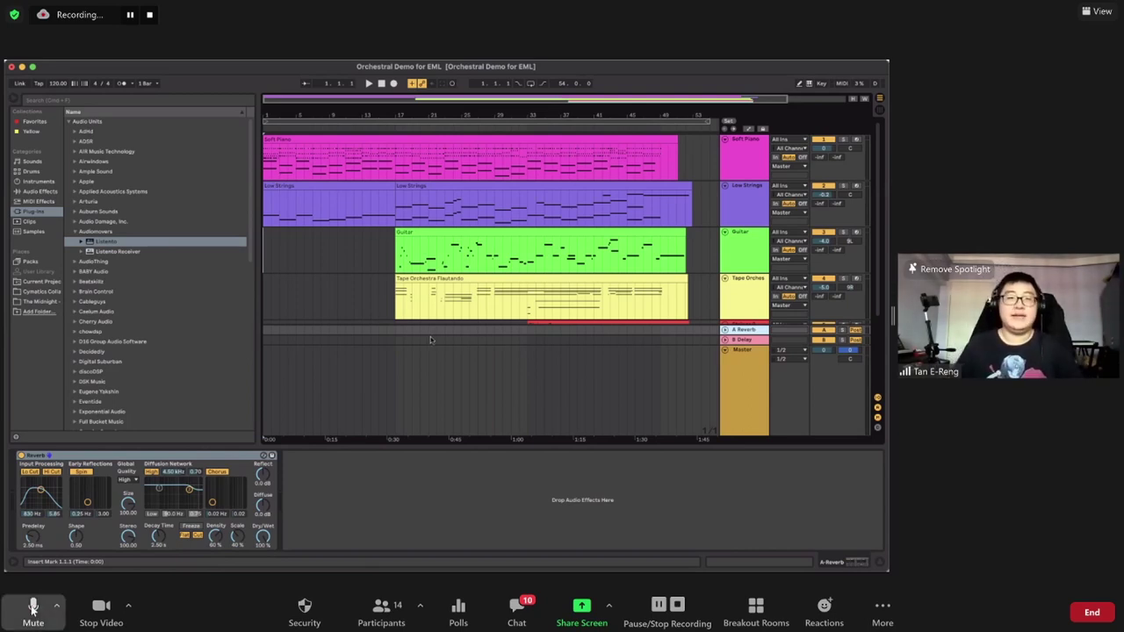
key(super+shift+a)
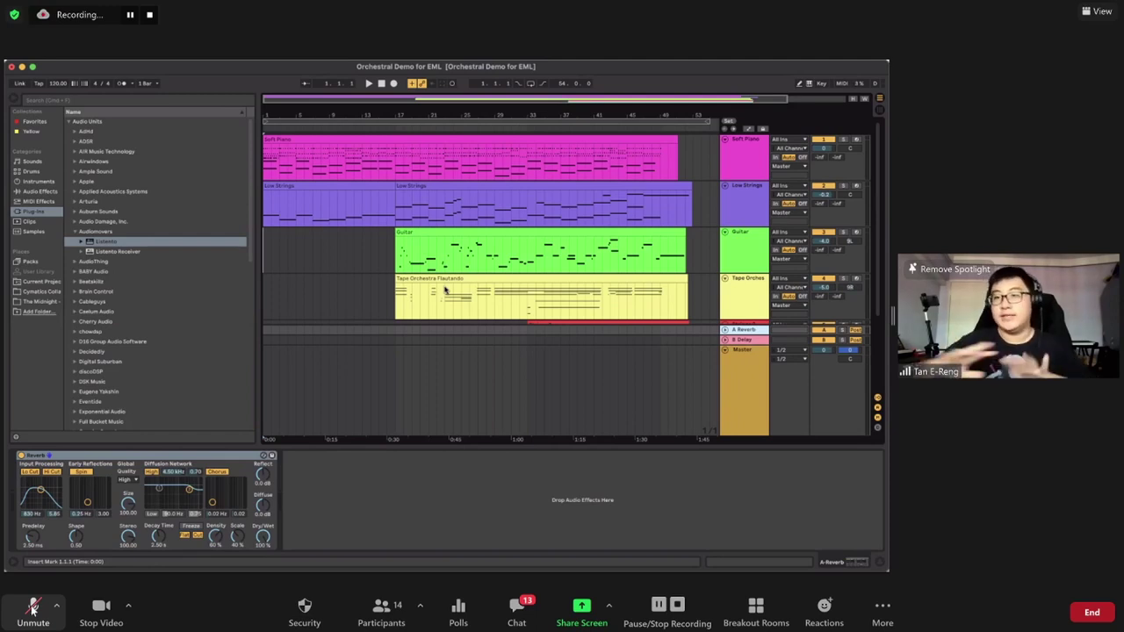
- Solo the Soft Piano track and play it from the start of the arrangement at bar 1
click(296, 154)
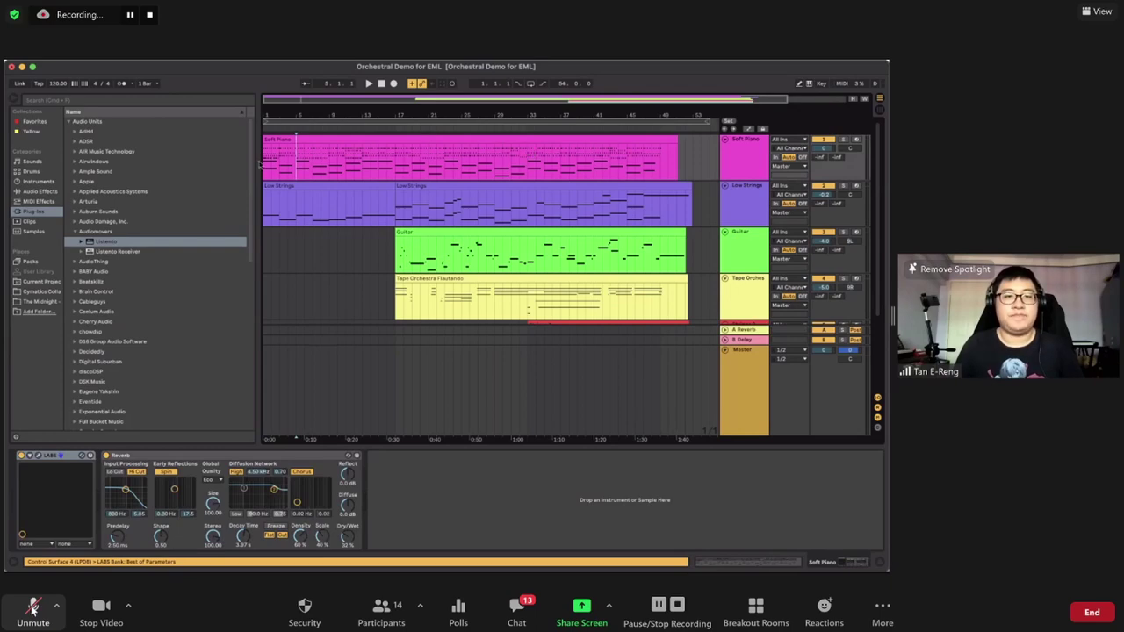
click(264, 161)
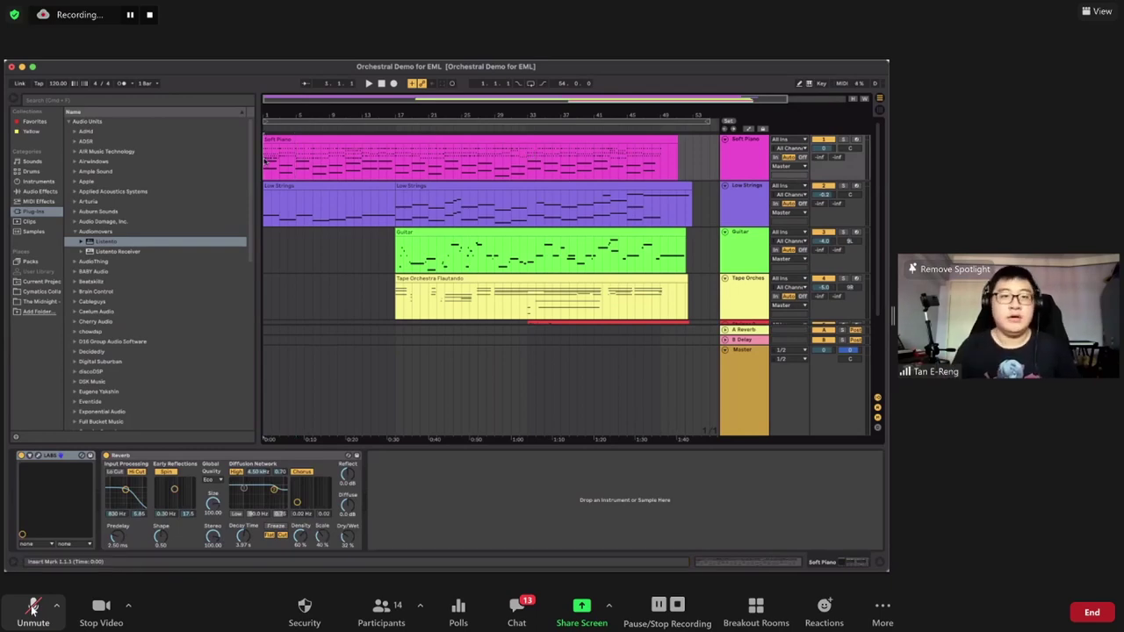
click(817, 82)
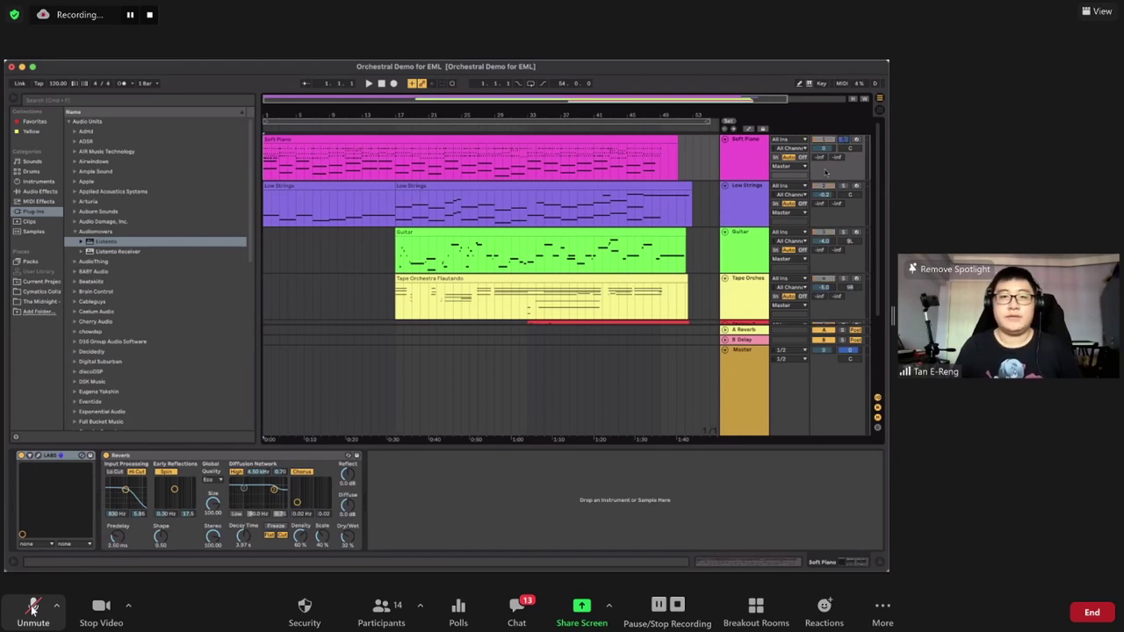
click(264, 156)
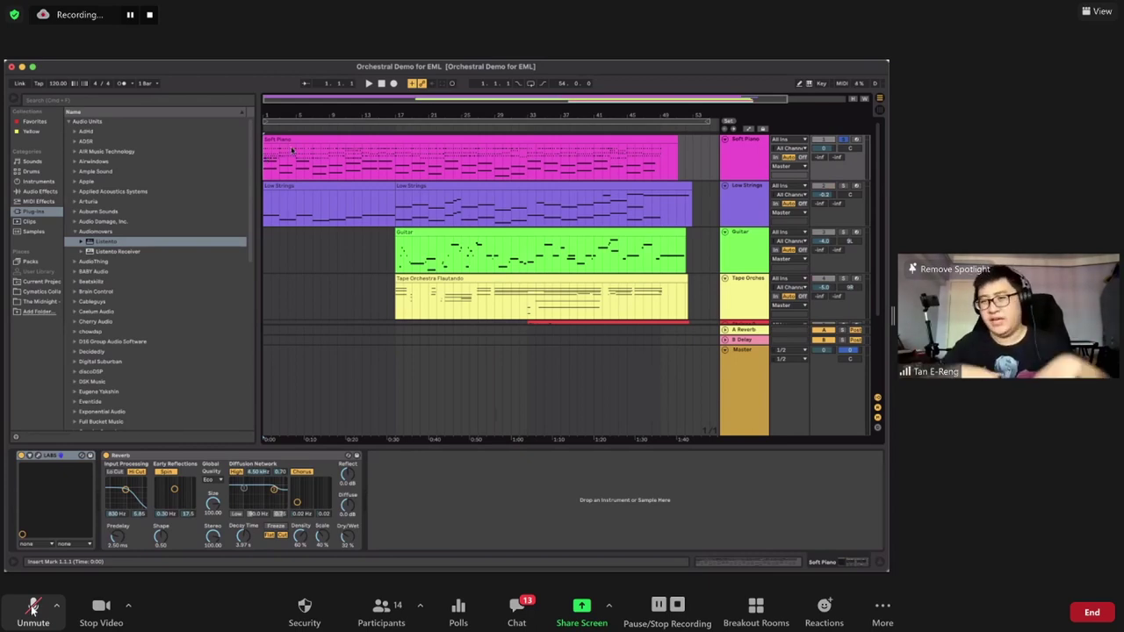
key(space)
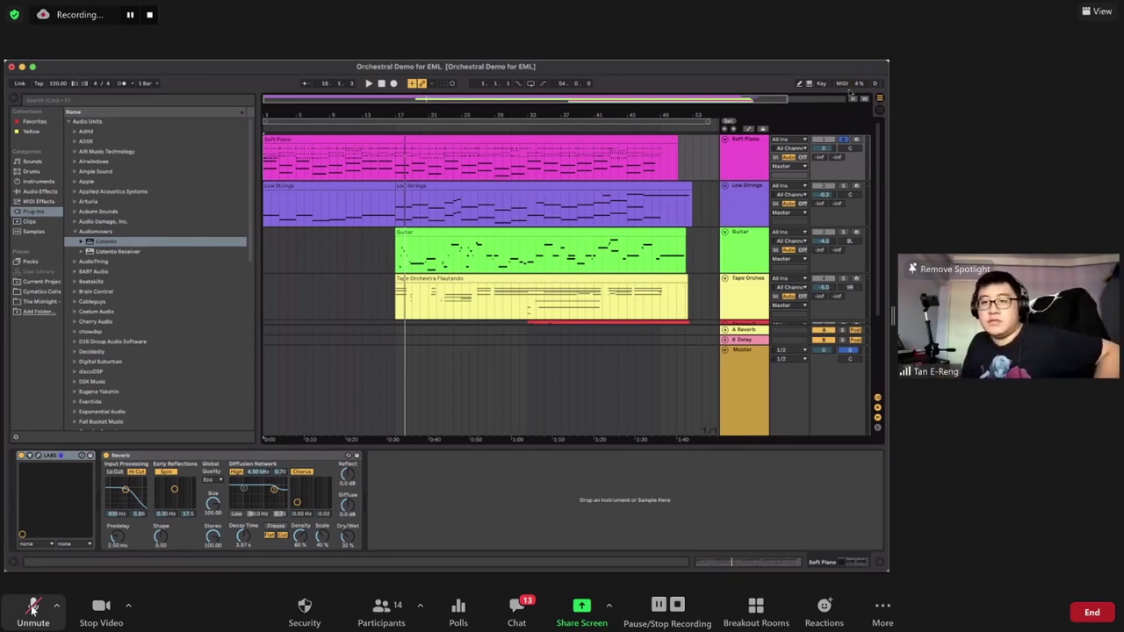
- Arm the Soft Piano track for live keyboard input while keeping it soloed
click(844, 139)
click(857, 140)
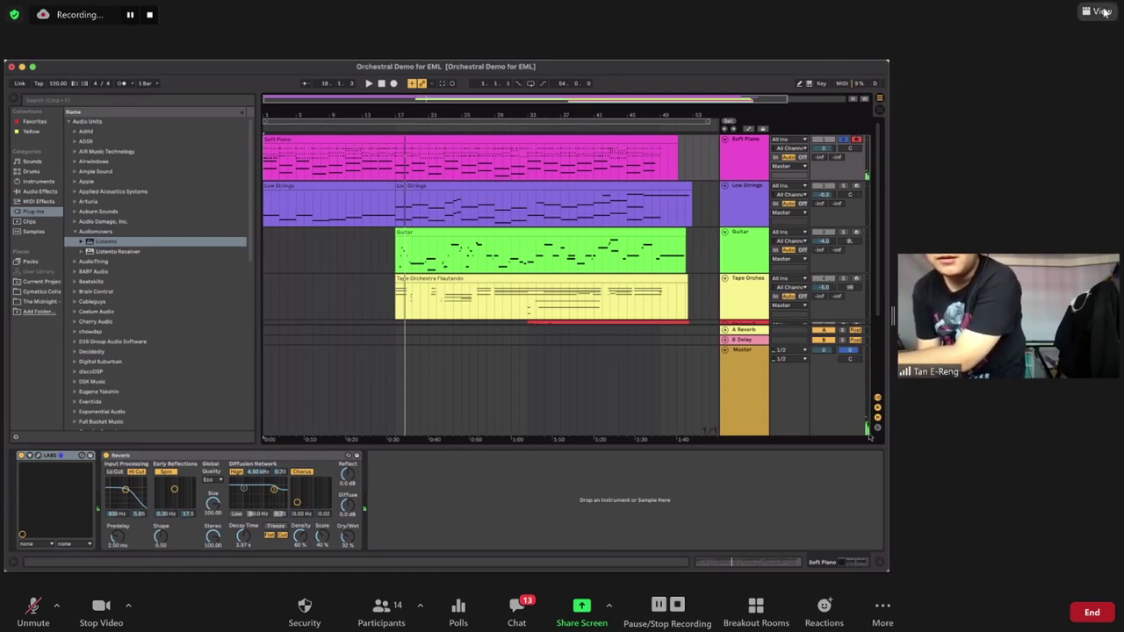
- Spotlight the keyboard camera feed in the meeting and enlarge it until it takes up most of the window
click(1074, 77)
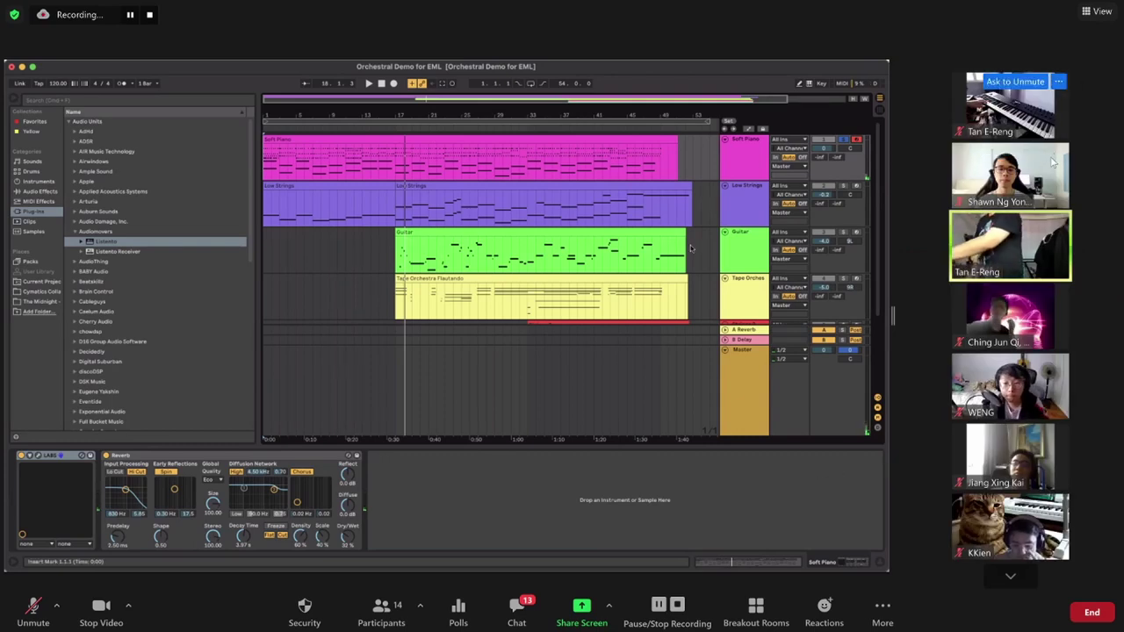
click(1060, 81)
click(1050, 161)
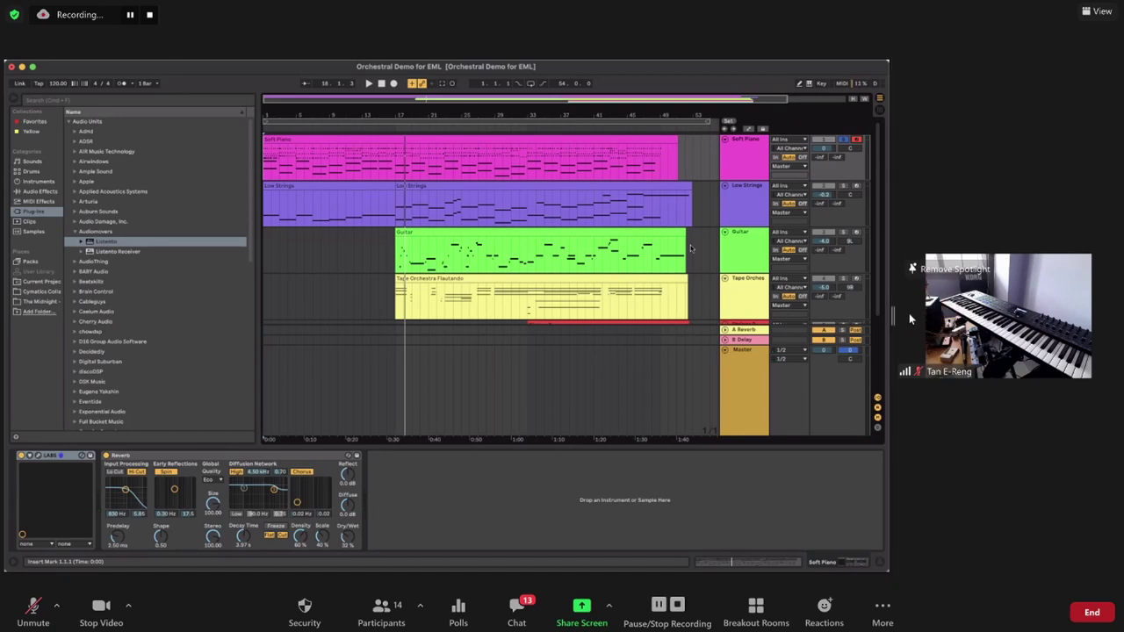
drag(894, 320, 553, 296)
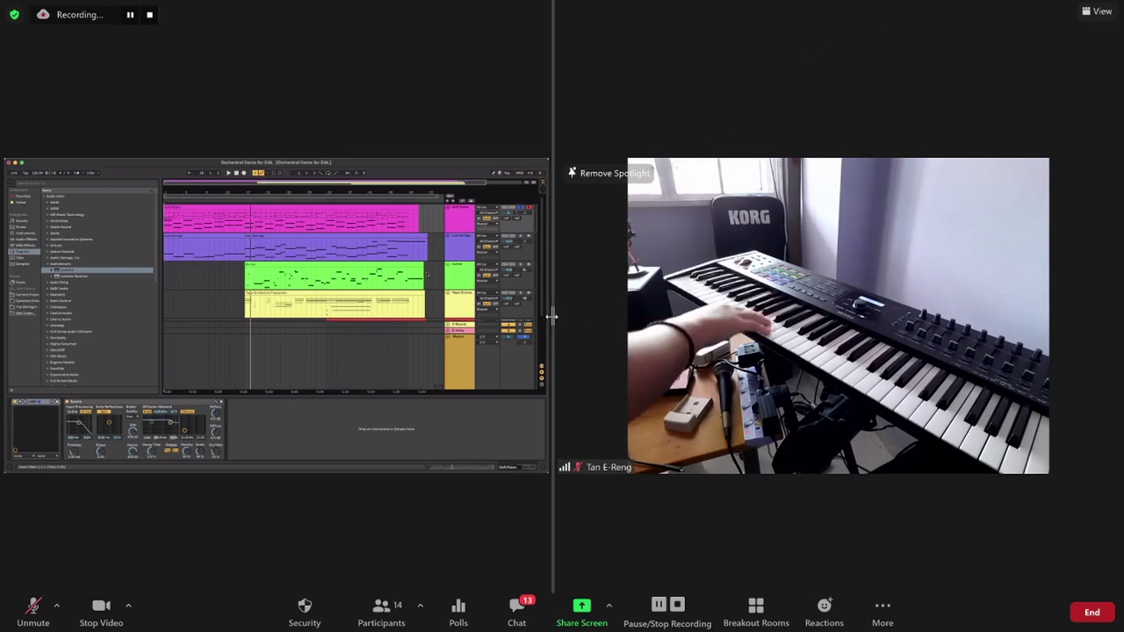
drag(550, 316, 138, 239)
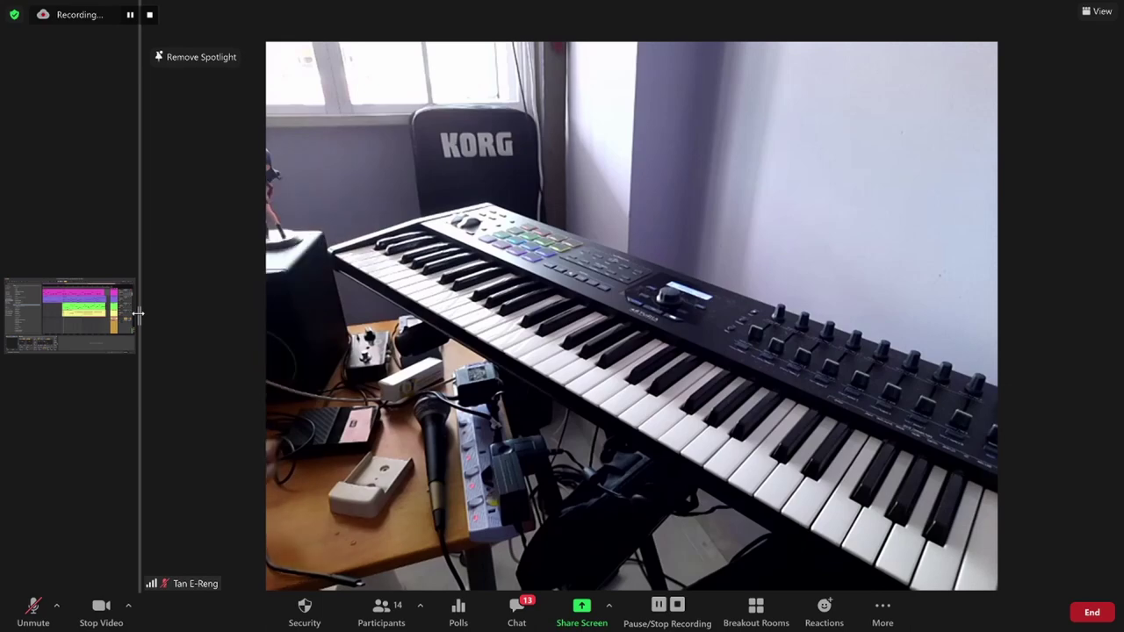
- Enlarge the shared screen again and spotlight the presenter's own webcam instead of the keyboard camera
drag(138, 313, 860, 316)
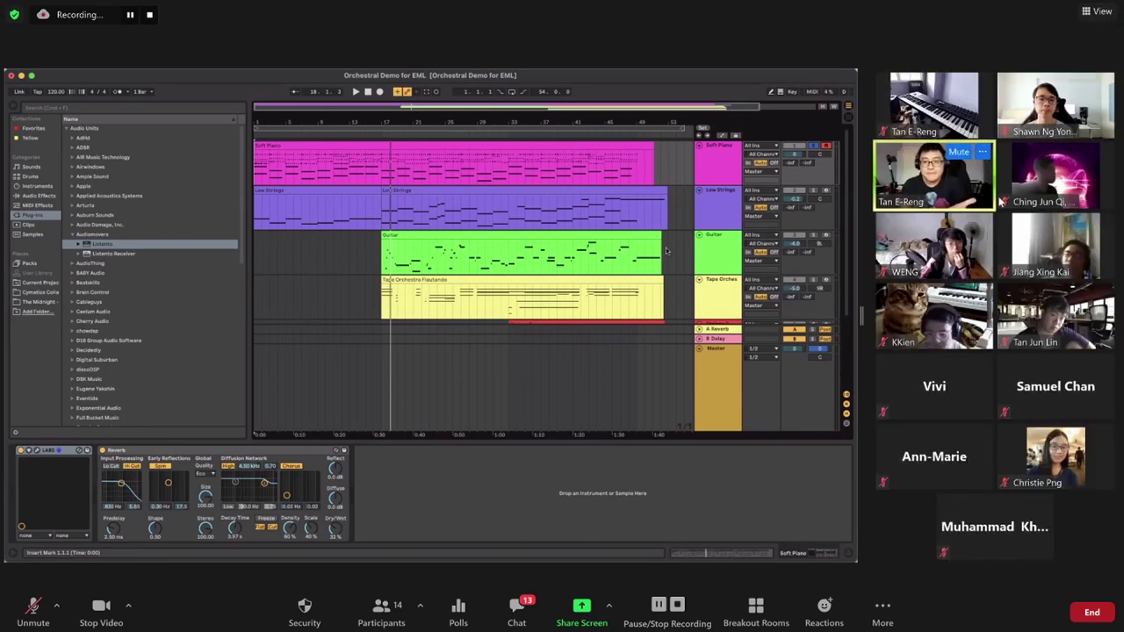
double_click(1001, 202)
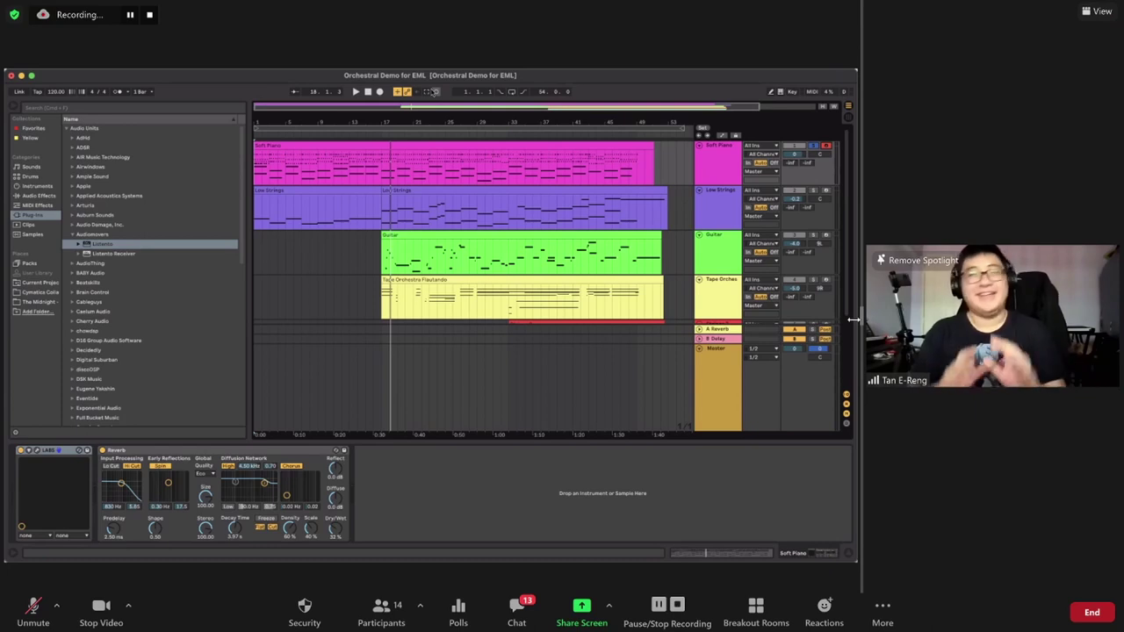
drag(853, 320, 857, 318)
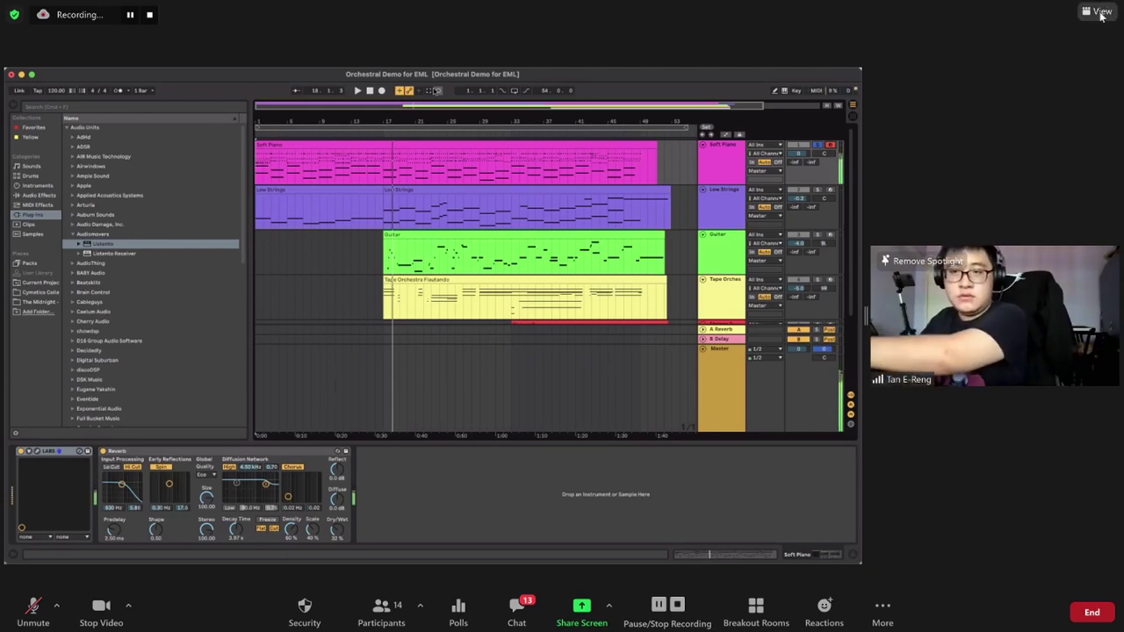
- Show the presenter's webcam and the keyboard camera together beside the shared screen and widen their area
mouse_move(1094, 81)
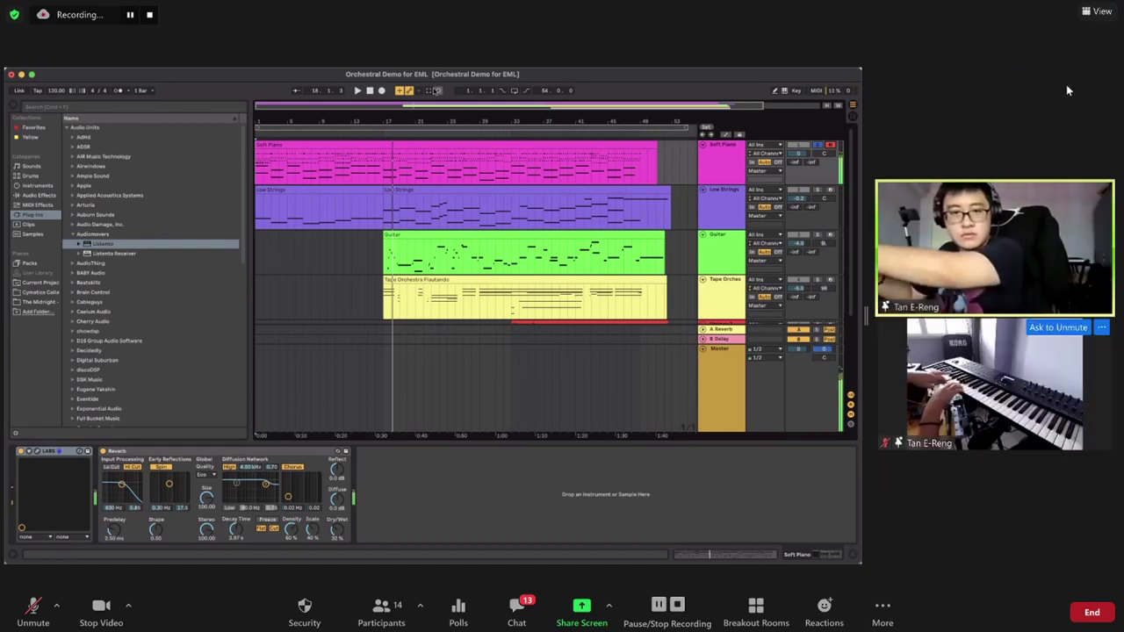
drag(865, 321, 731, 320)
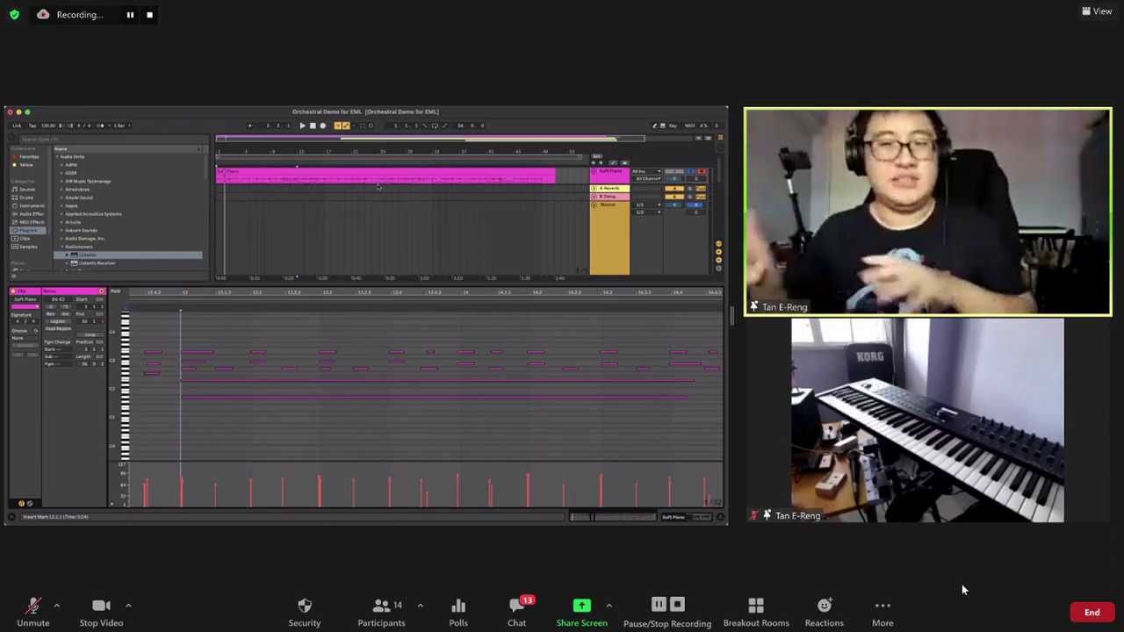
- Shrink the note editor to reveal all arrangement tracks and play the soloed Soft Piano from bar 40
mouse_move(1105, 463)
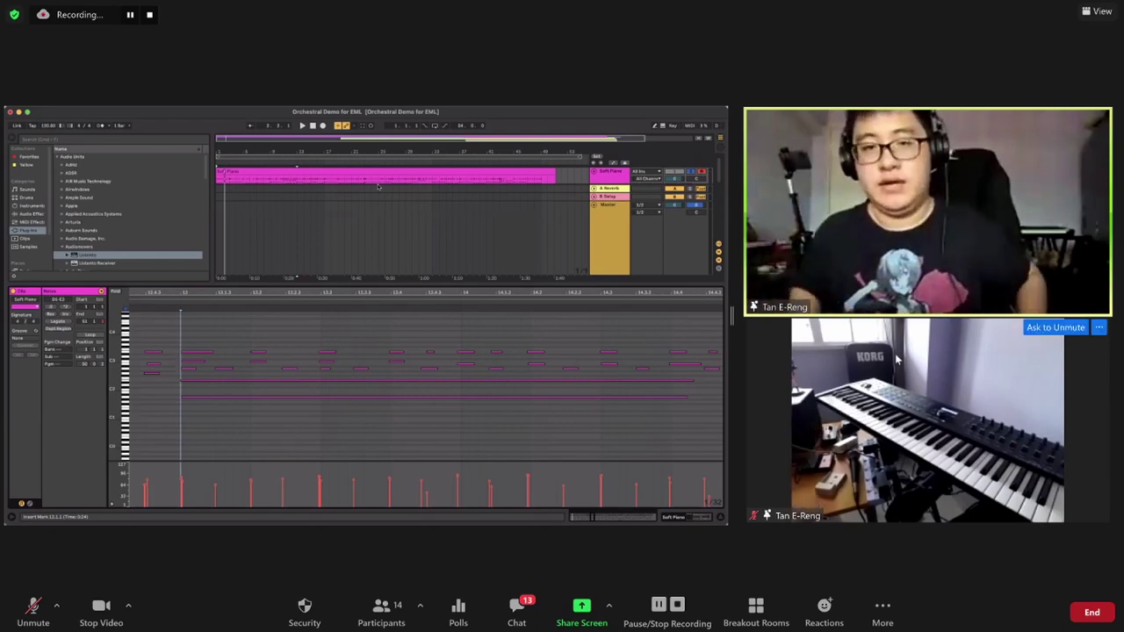
mouse_move(1098, 128)
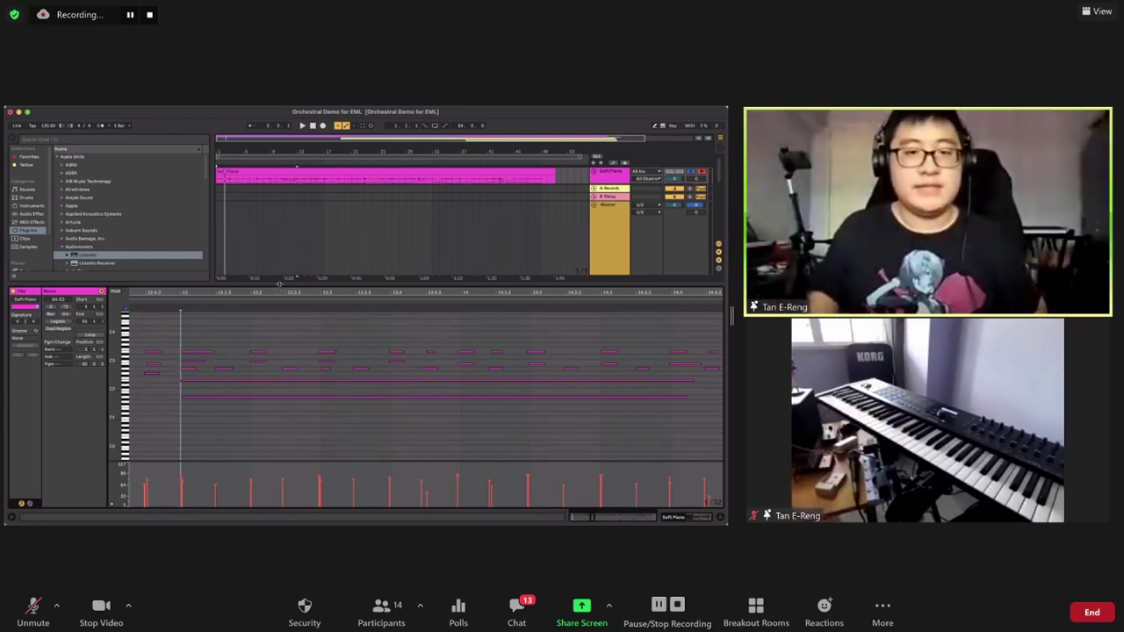
drag(277, 304, 282, 427)
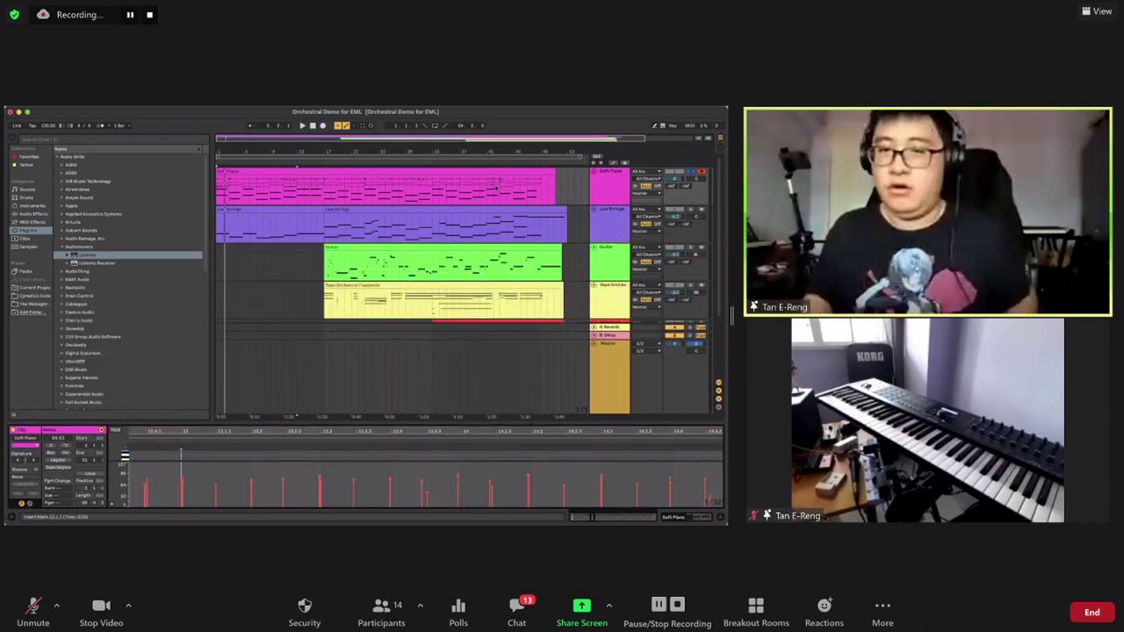
click(480, 184)
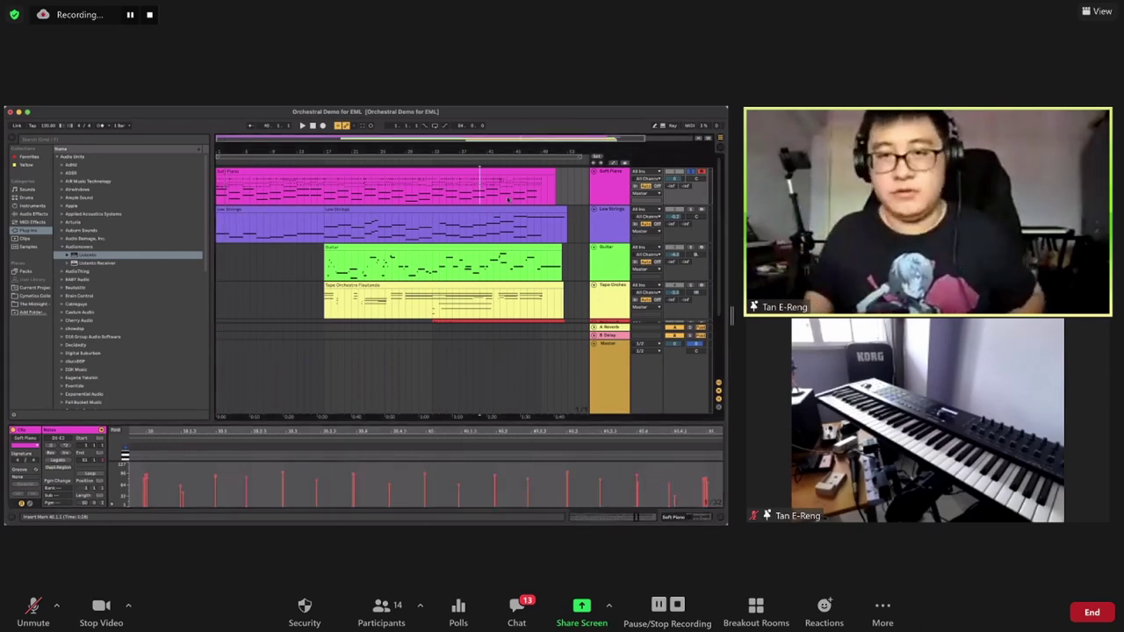
key(space)
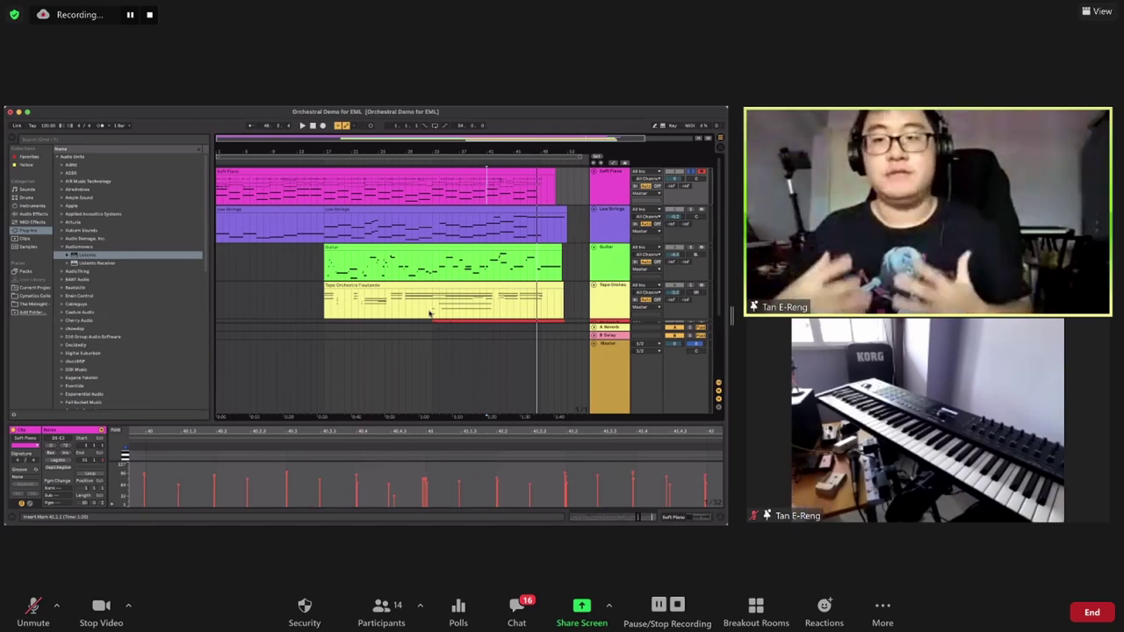
- Play all the tracks together from about bar 23 of the arrangement
click(373, 187)
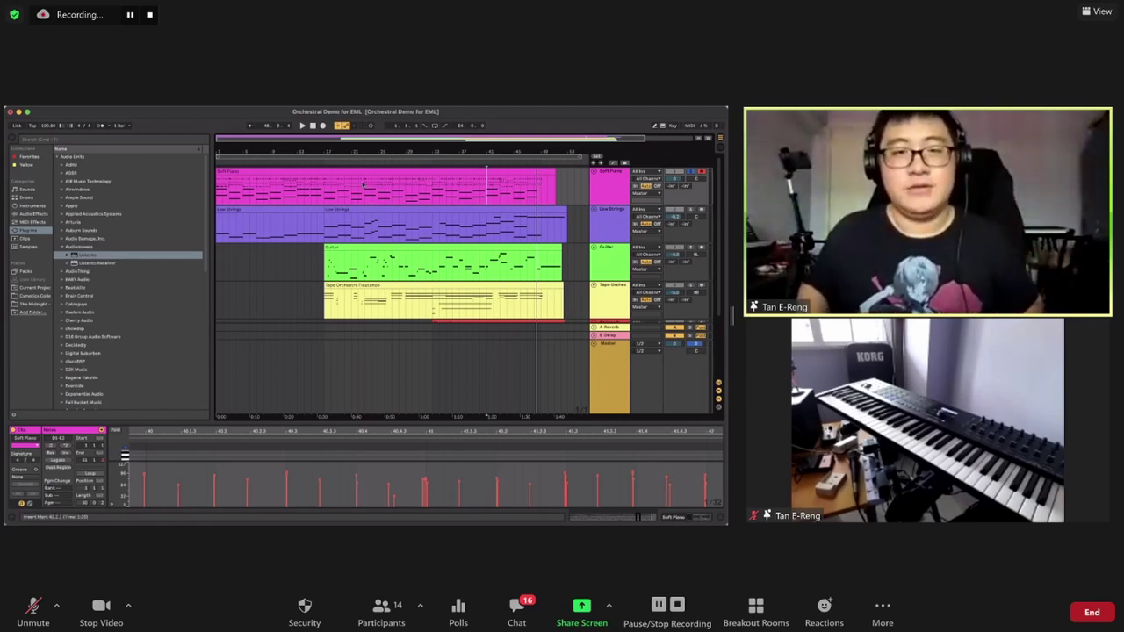
key(space)
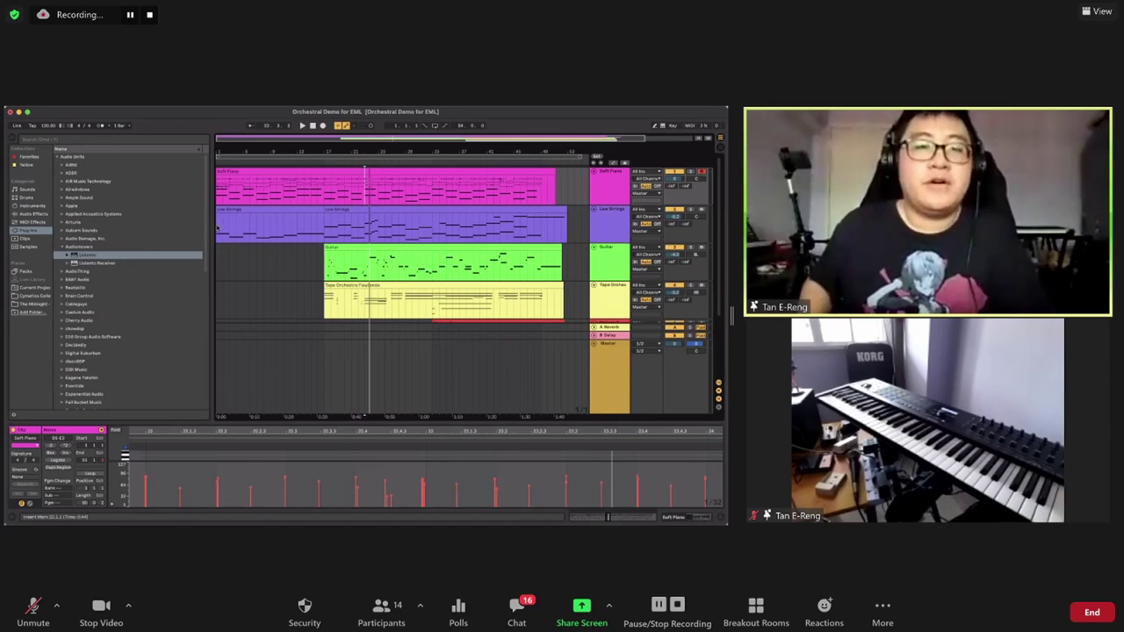
- Move the playback start position to bar 1 on the Low Strings track
click(327, 222)
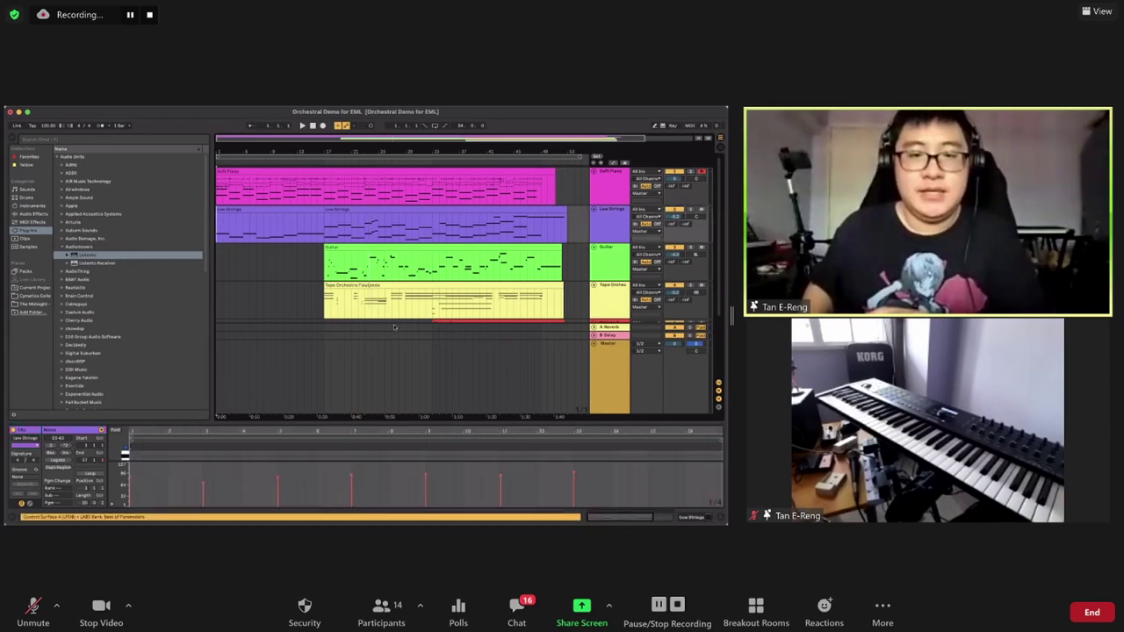
click(619, 326)
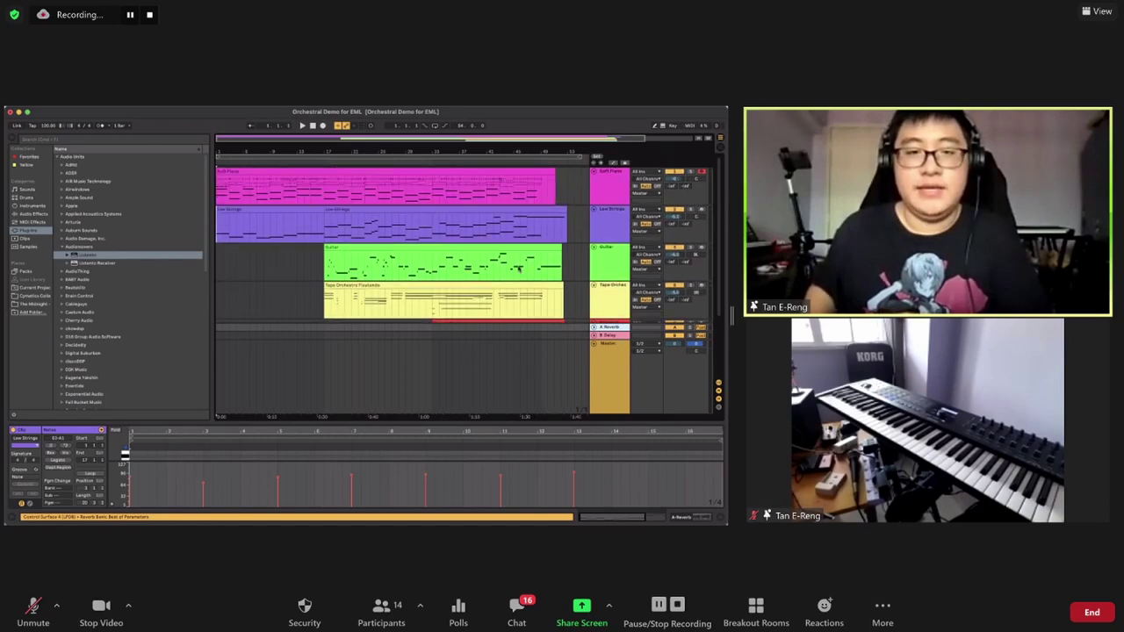
click(223, 228)
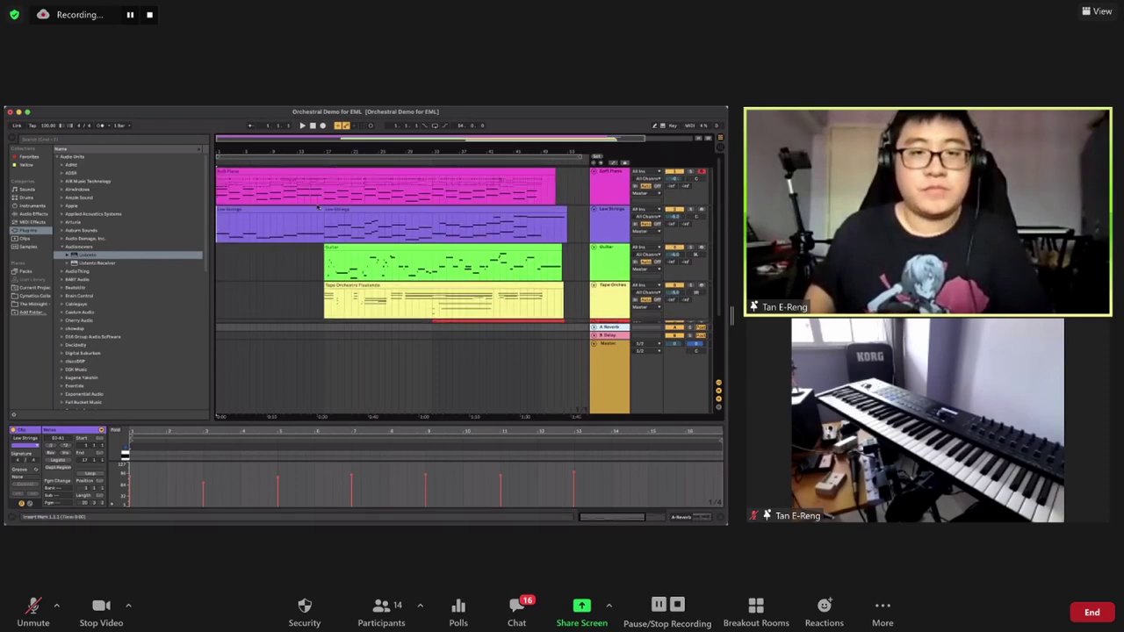
- Reduce the Soft Piano track's height and enlarge the shared screen relative to the two camera feeds
drag(604, 200, 604, 184)
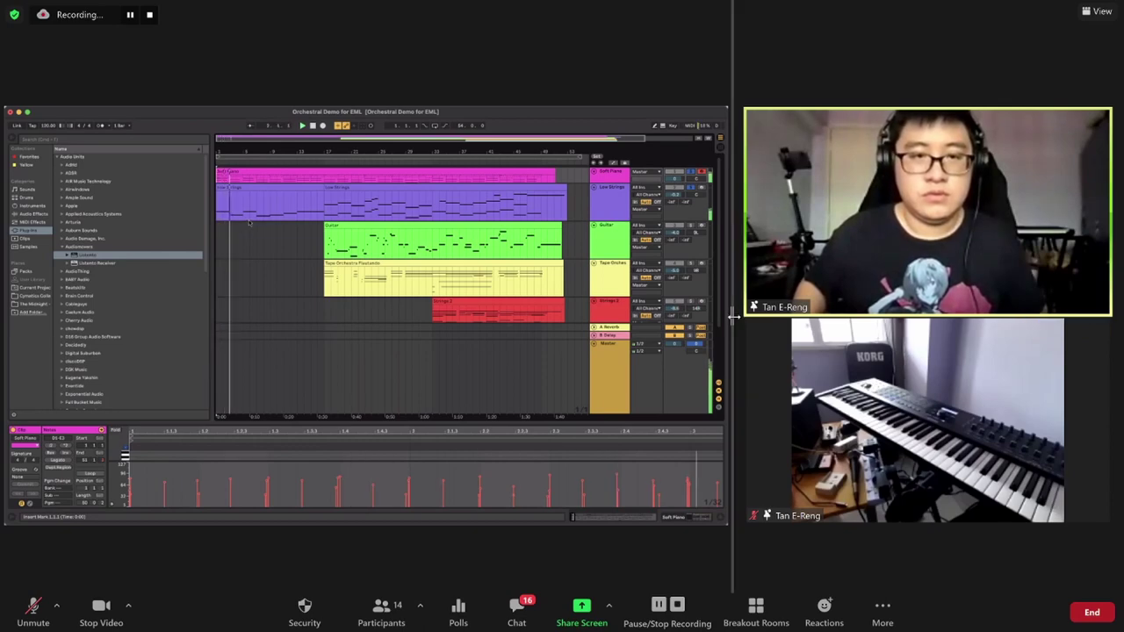
drag(733, 317, 999, 334)
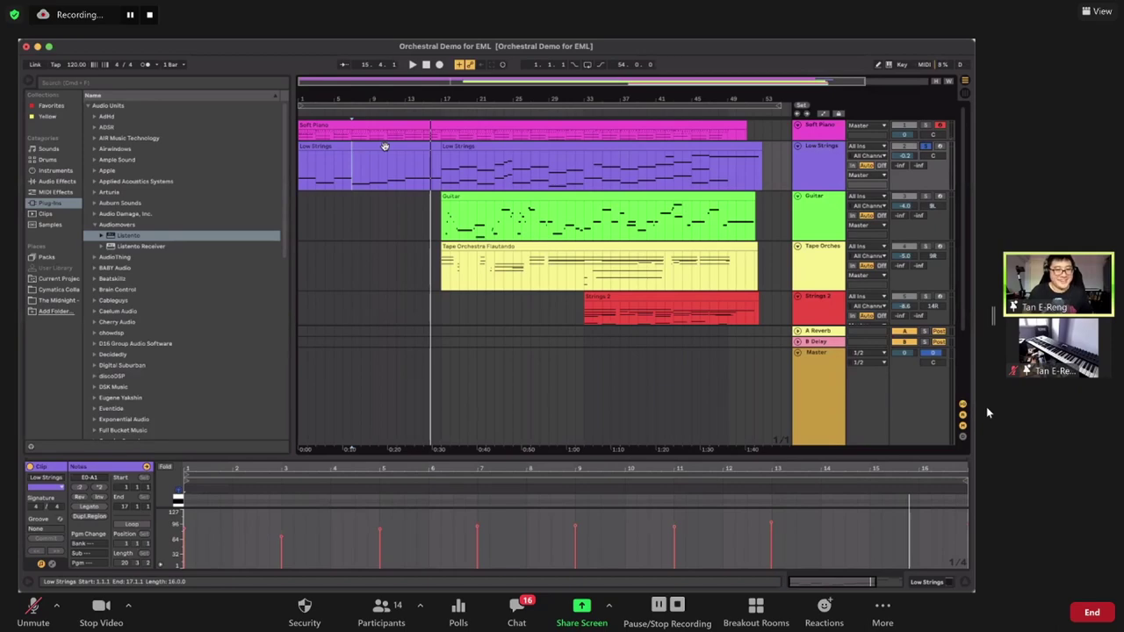
- Select the opening Low Strings clip and enlarge the two camera feeds moderately relative to the shared screen
click(384, 147)
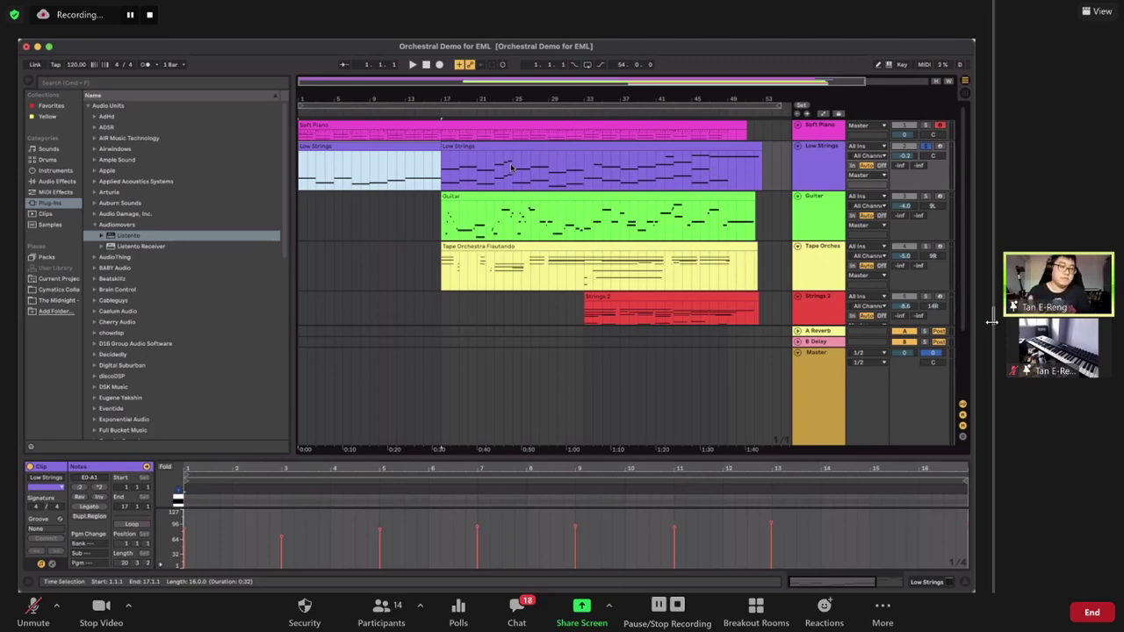
drag(990, 321, 736, 230)
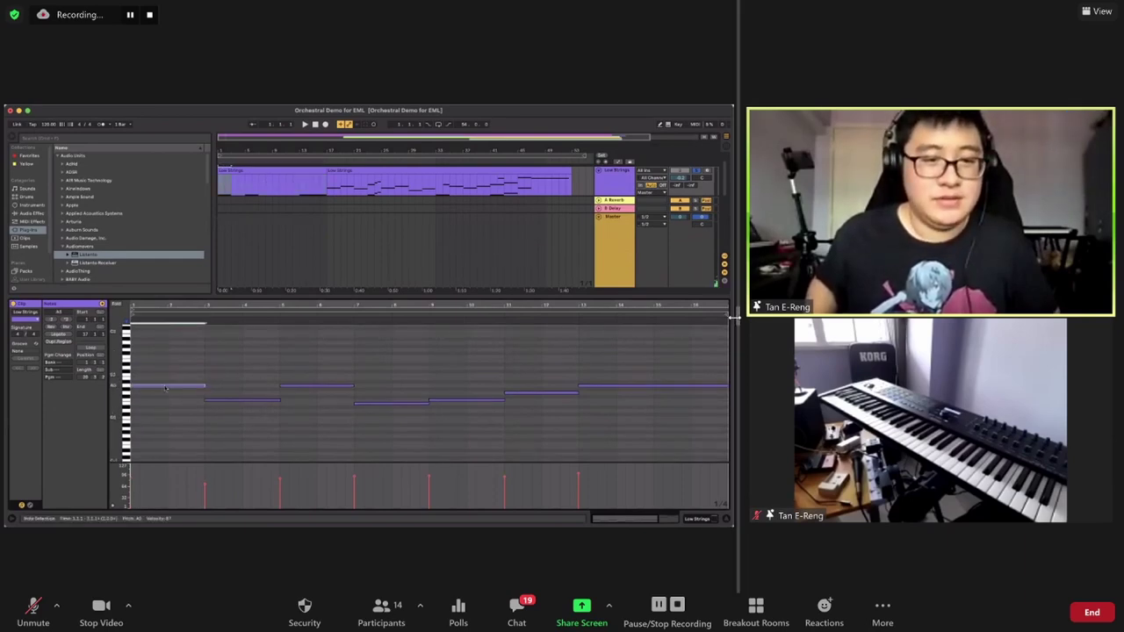
drag(736, 316, 865, 318)
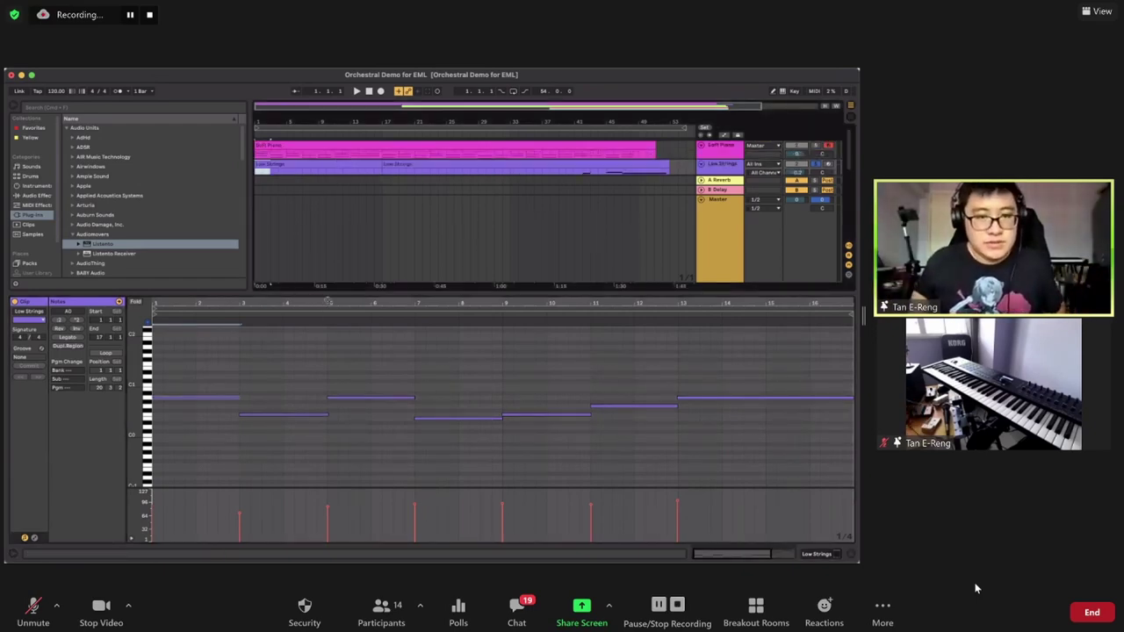
- Shrink the note editor to reveal the arrangement tracks and set the playback start to bar 17
drag(326, 292, 326, 443)
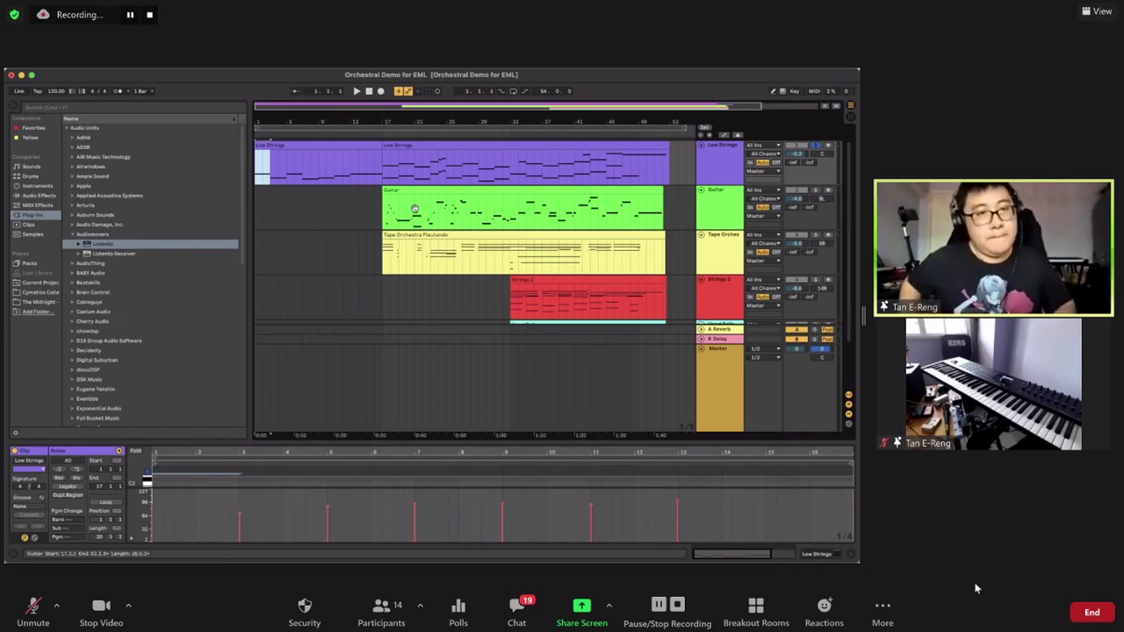
click(382, 169)
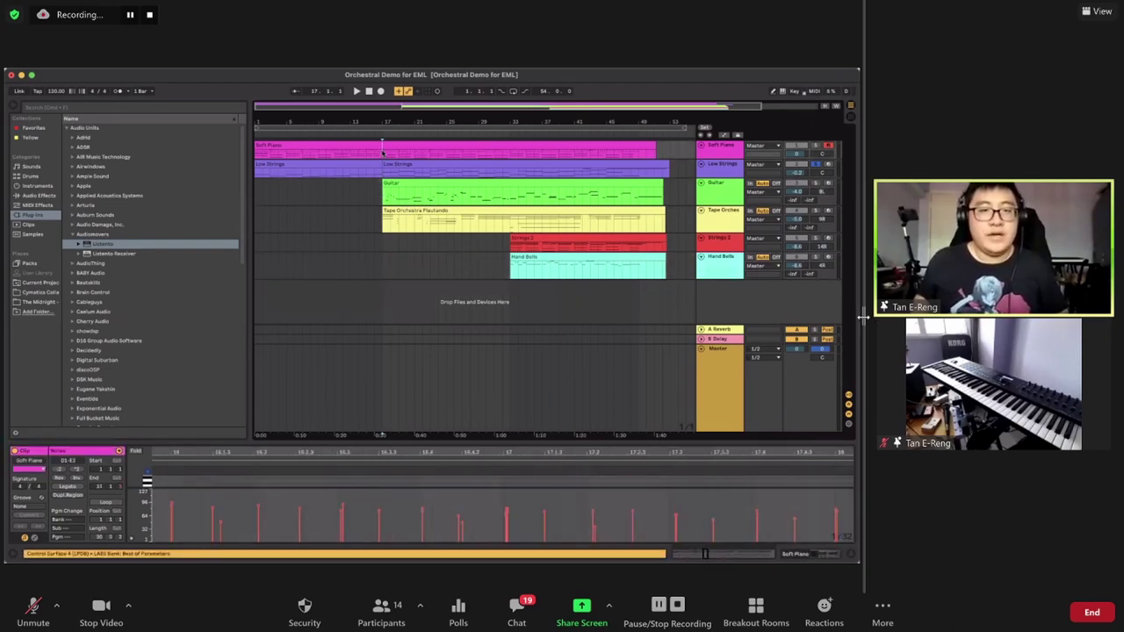
drag(863, 318, 941, 334)
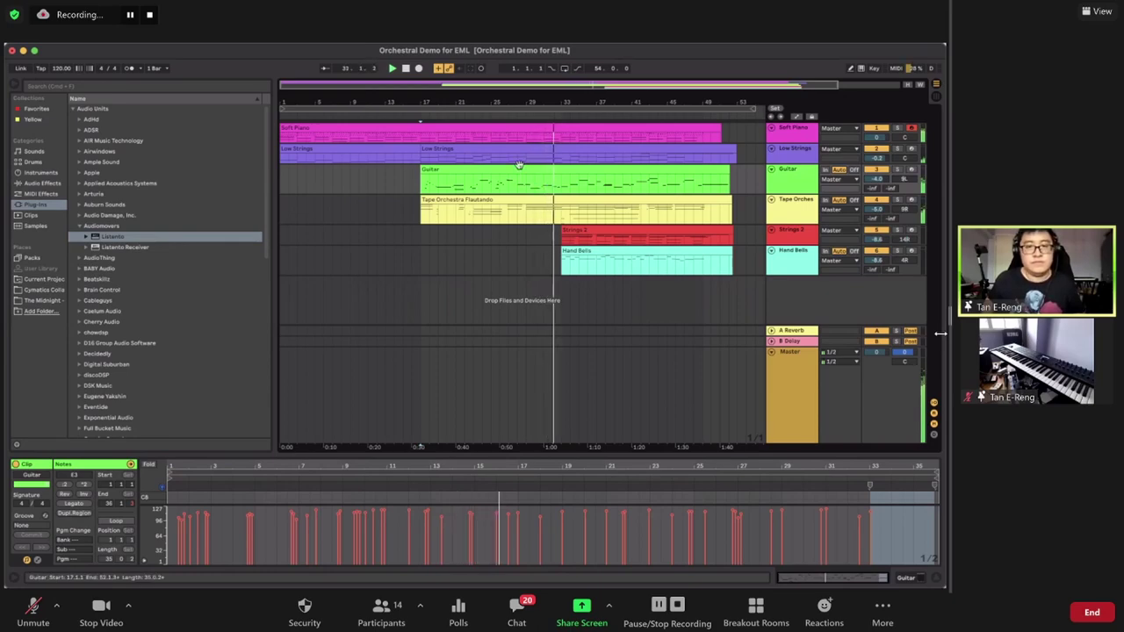
- Play all the tracks together from bar 11 of the arrangement
click(441, 179)
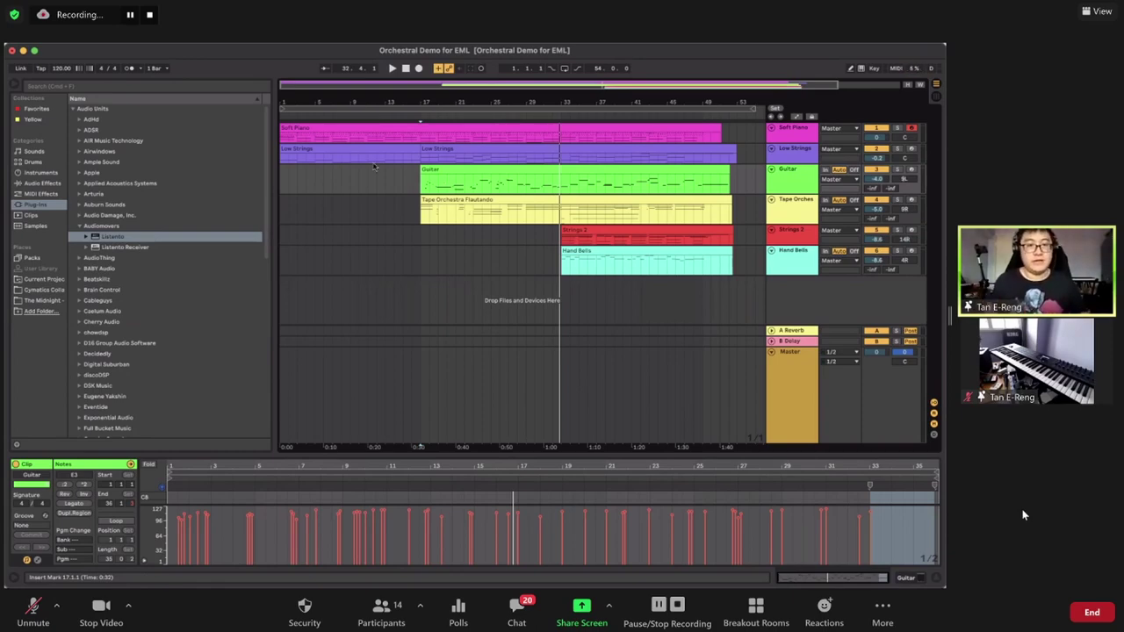
click(370, 157)
key(space)
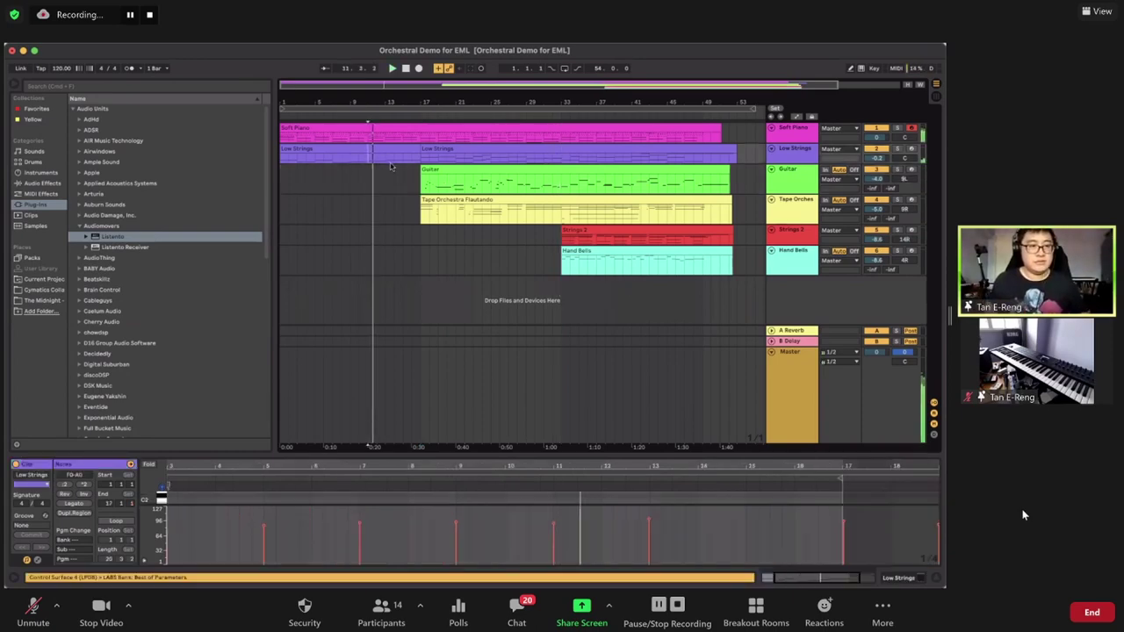
- Move the playback start to bar 14, just ahead of the Guitar entry, and play all the tracks together
click(396, 175)
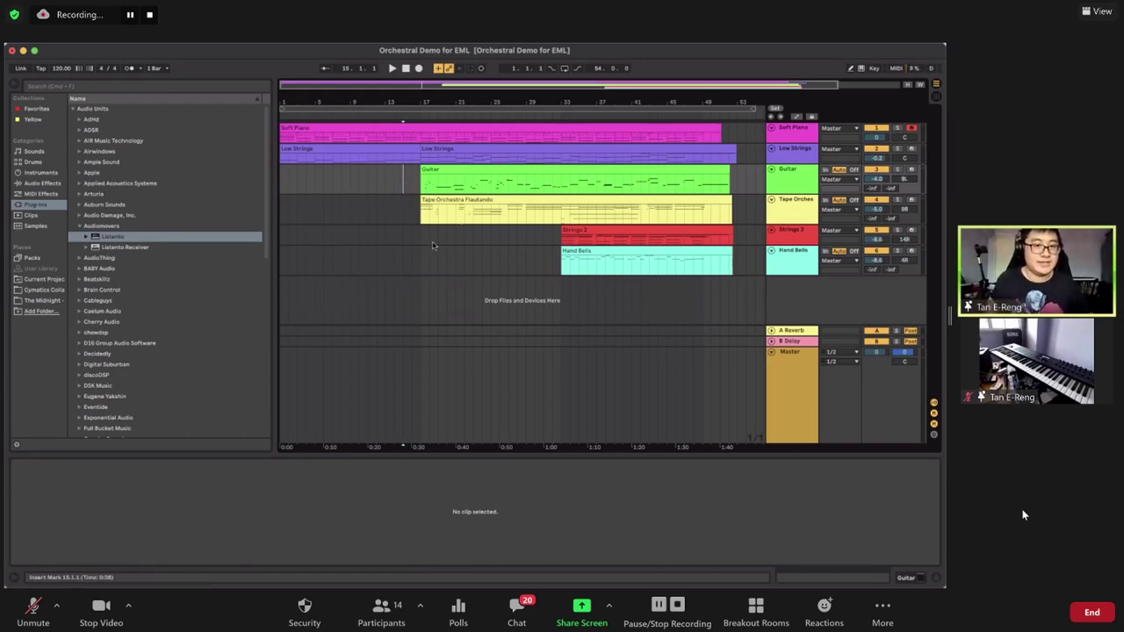
click(394, 178)
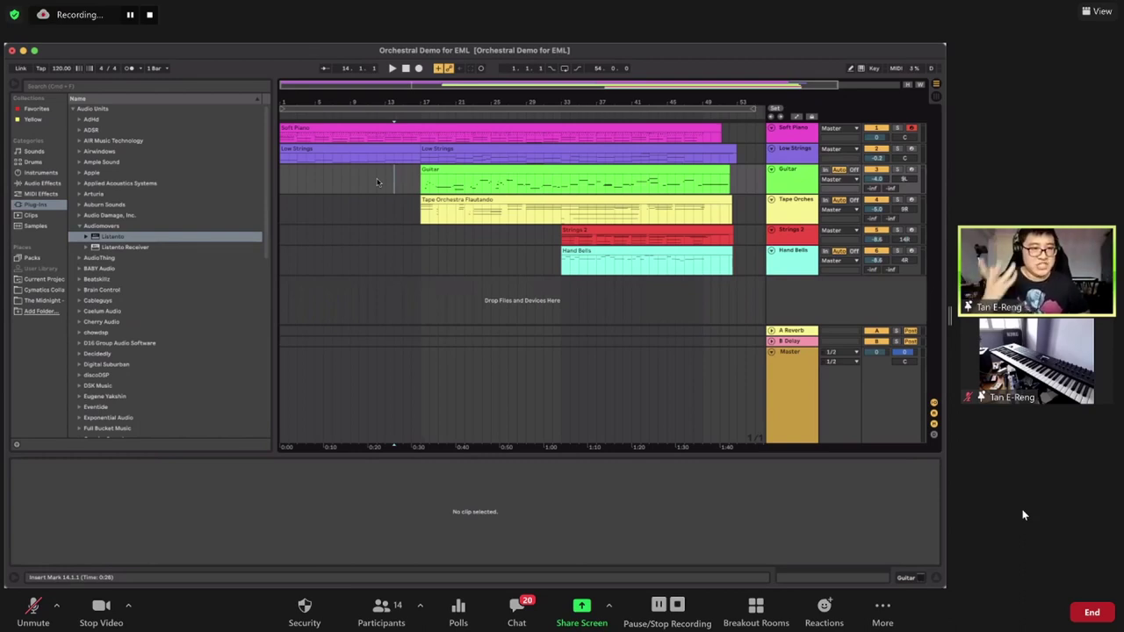
key(space)
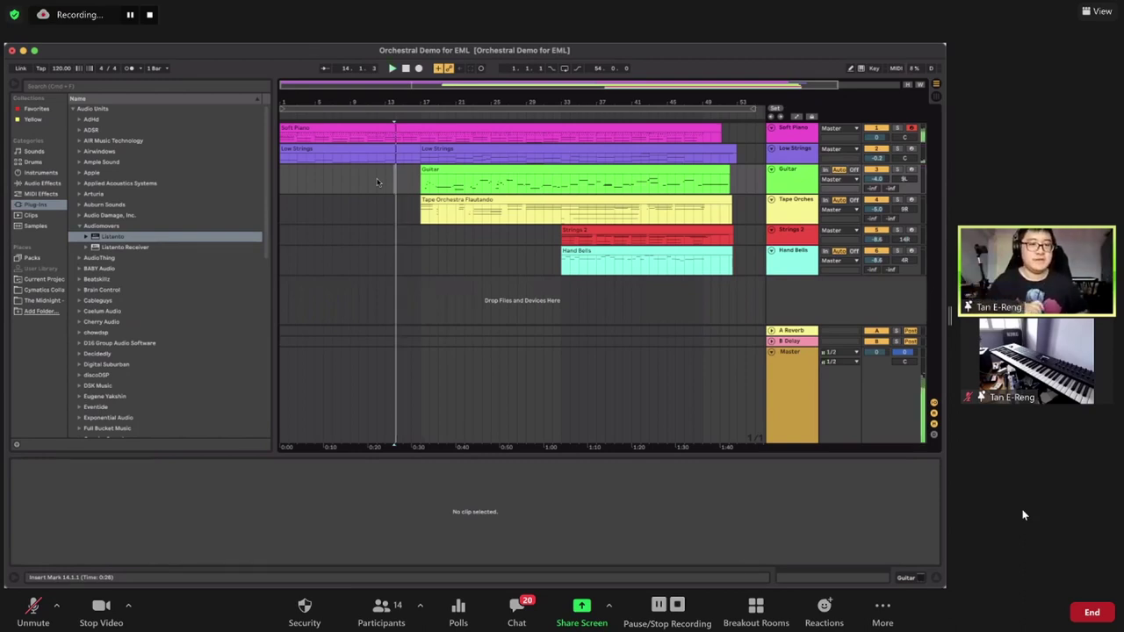
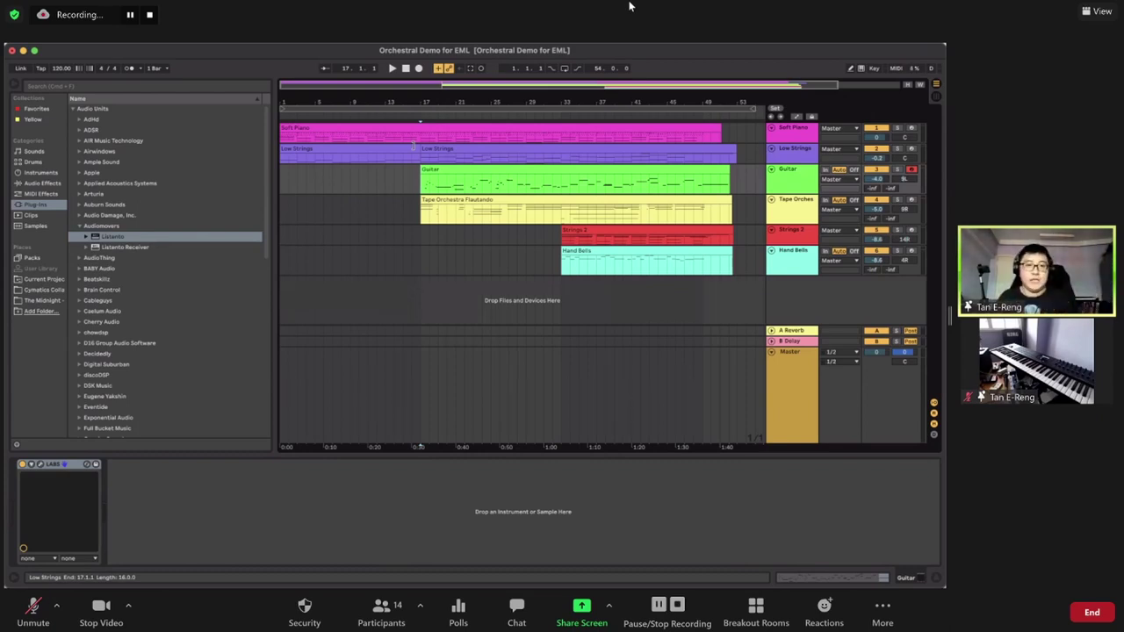
- Set the playback start to bar 17 and play the Tape Orchestra Flautando clip with its track soloed and armed
click(418, 157)
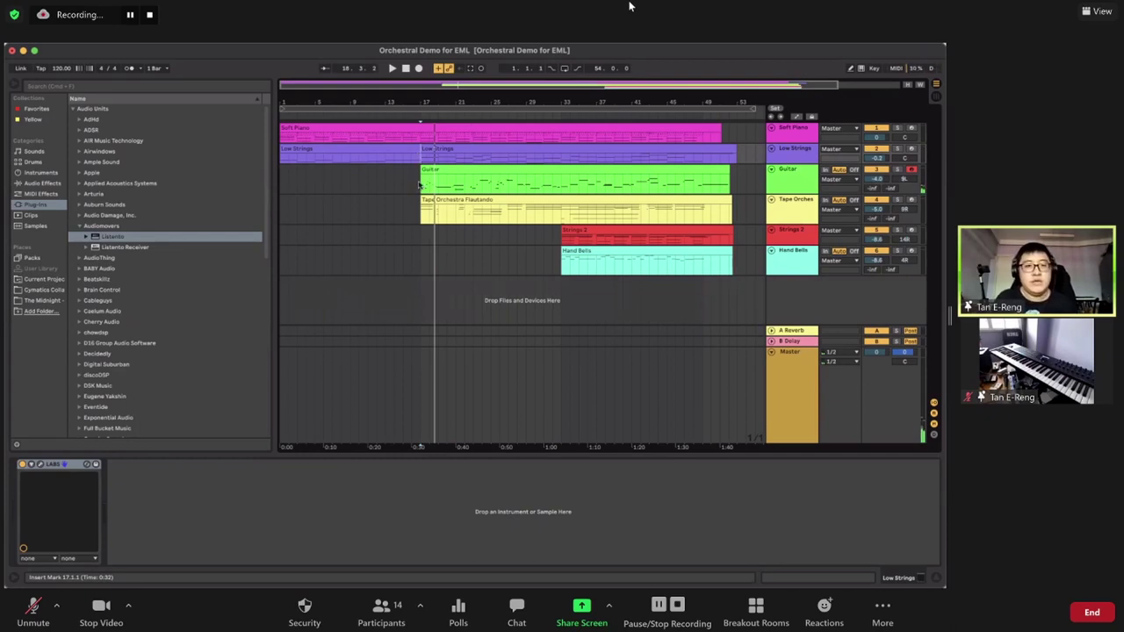
click(422, 182)
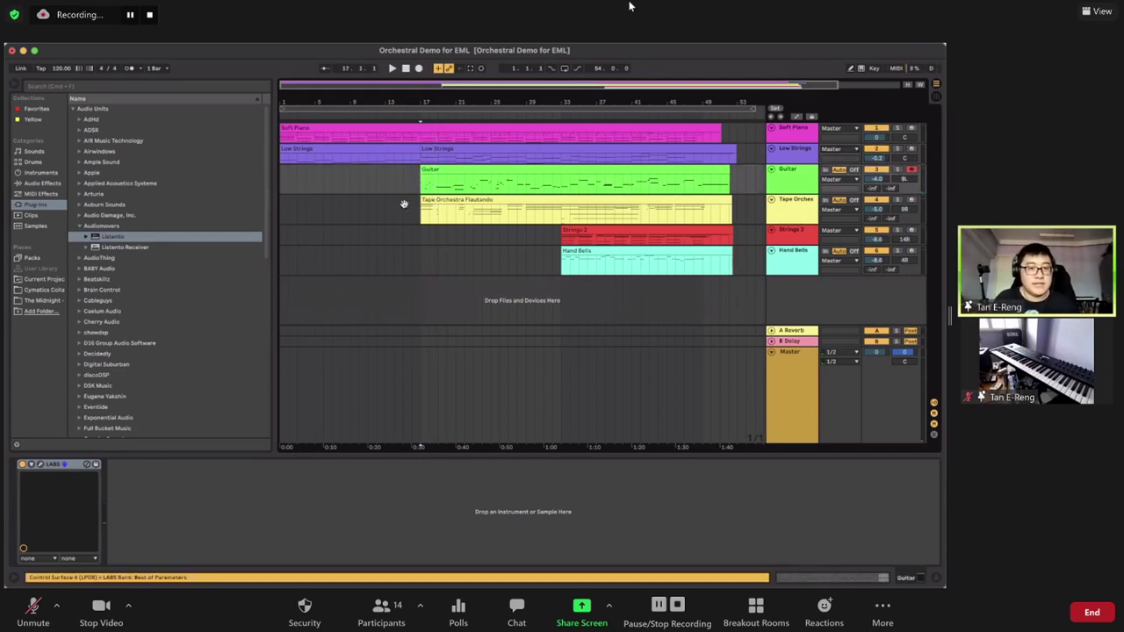
click(605, 199)
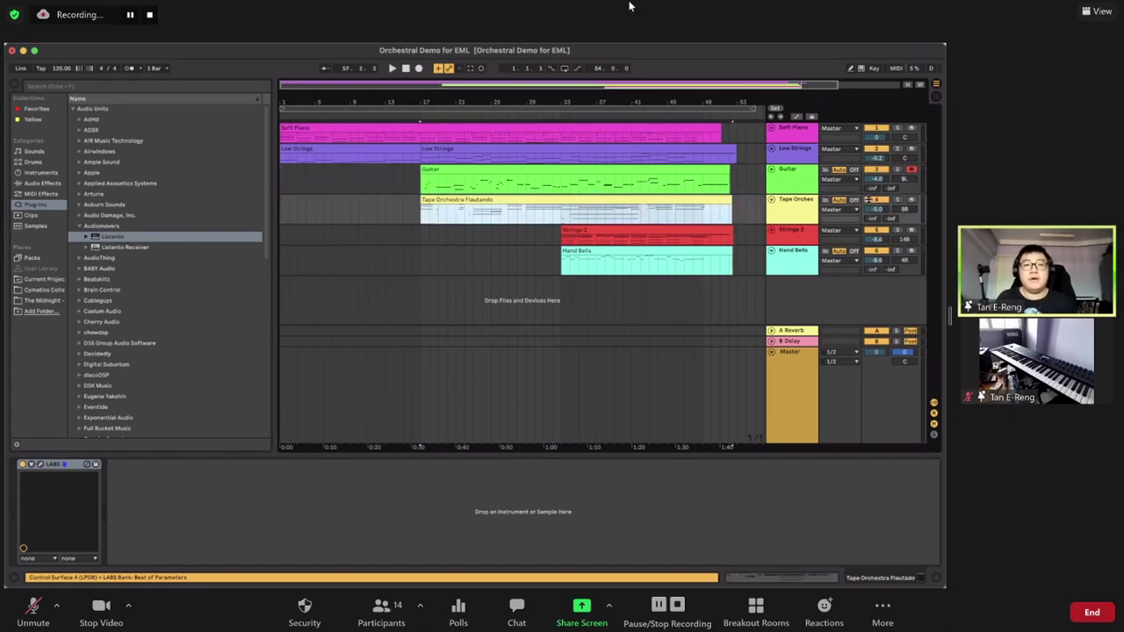
click(422, 215)
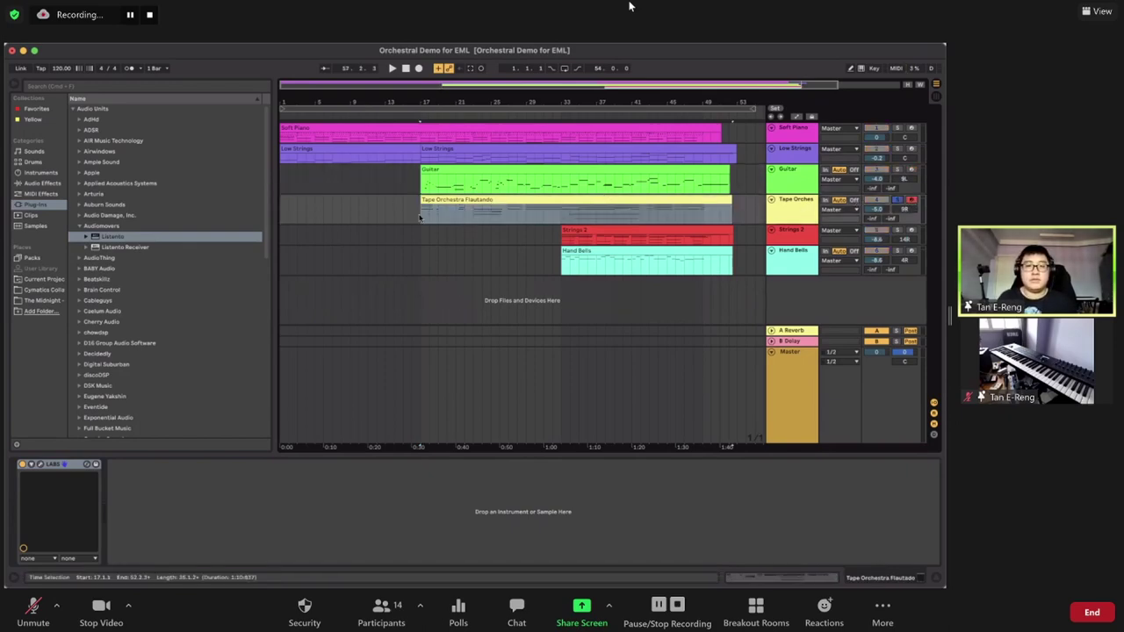
key(space)
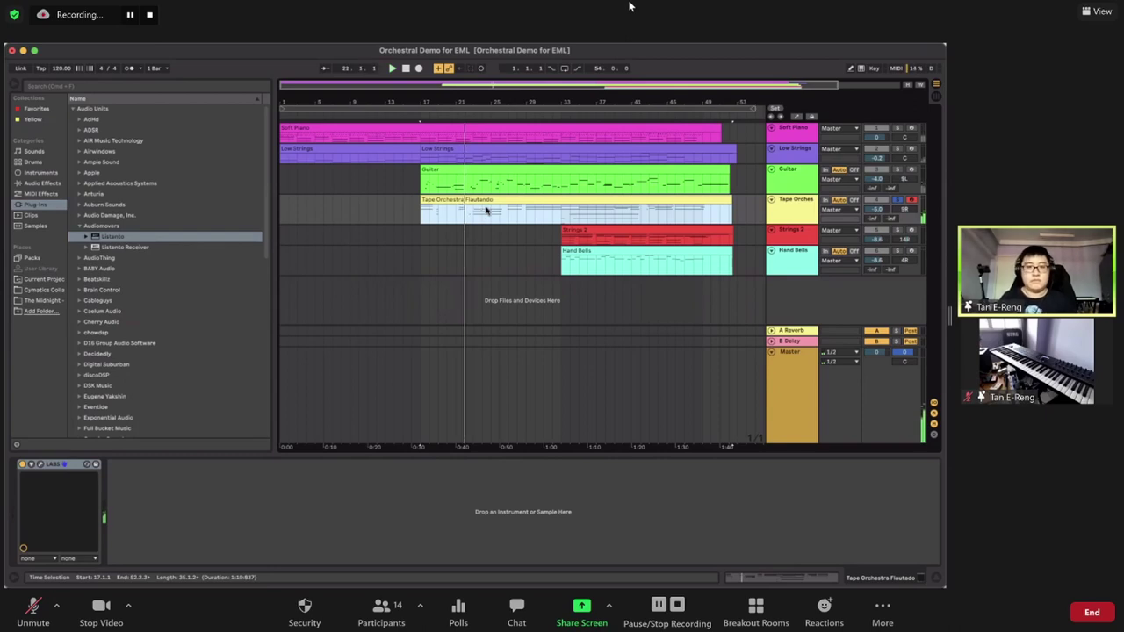
key(space)
click(452, 208)
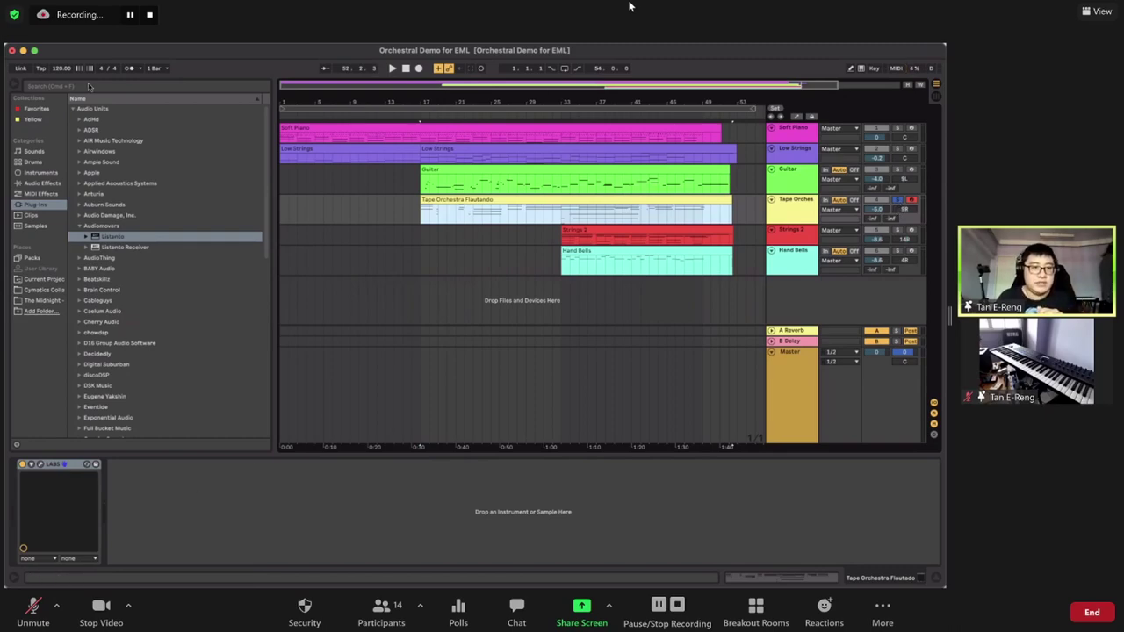
- Show the LABS instrument on the Tape Orchestra Flautando track and return the playback start to bar 17
click(42, 466)
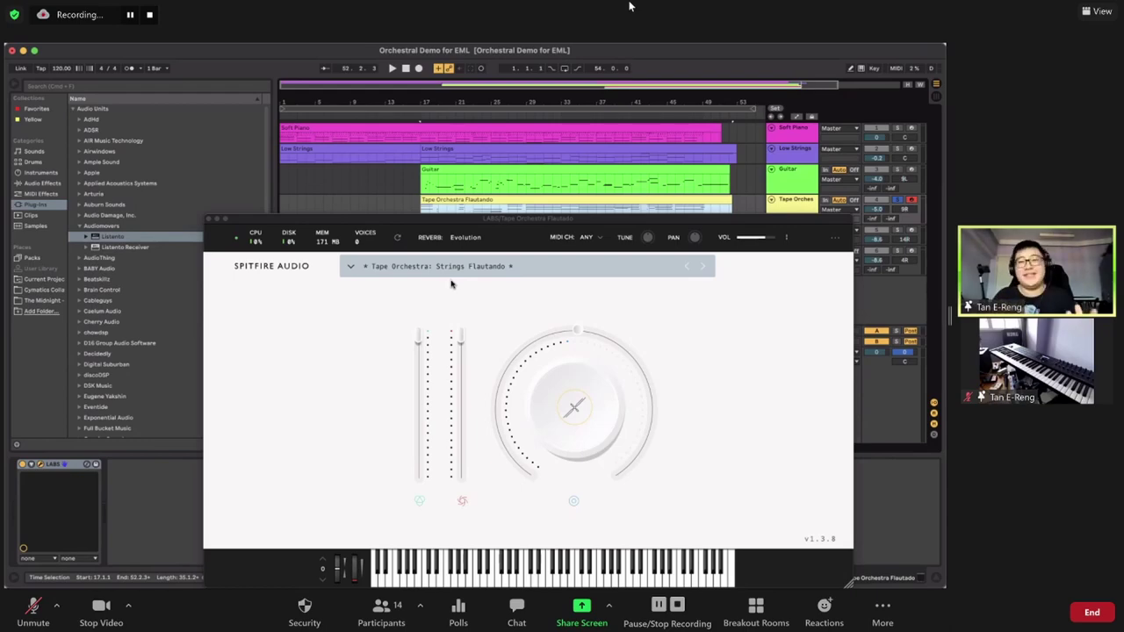
click(421, 185)
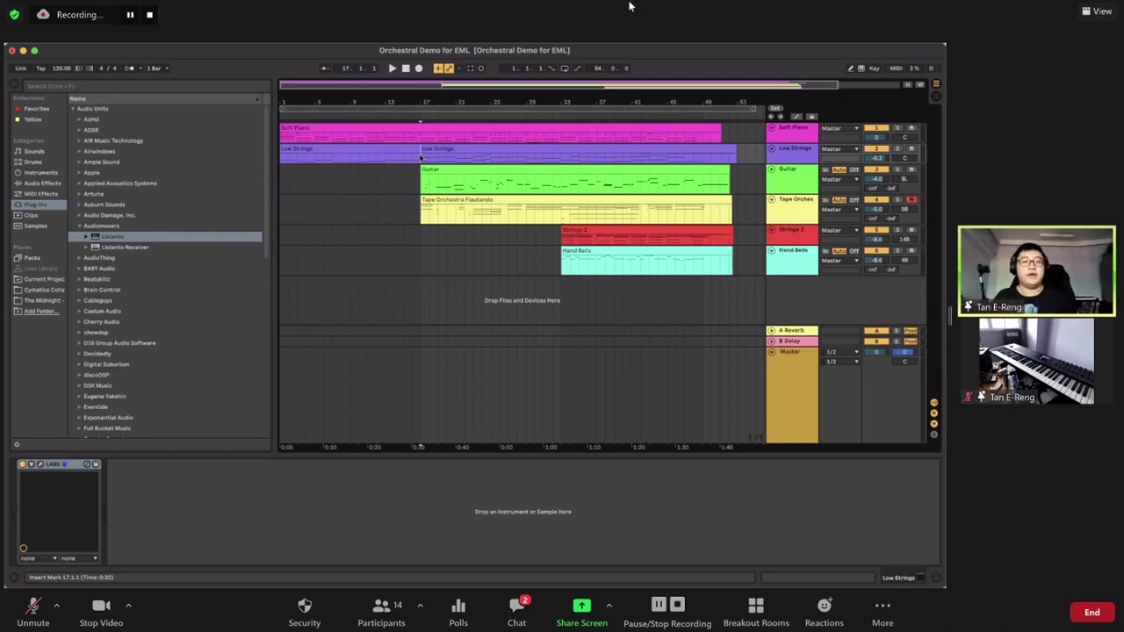
- Arm the Guitar and then the Tape Orchestra track to demonstrate each sound live, and close the LABS window
click(911, 170)
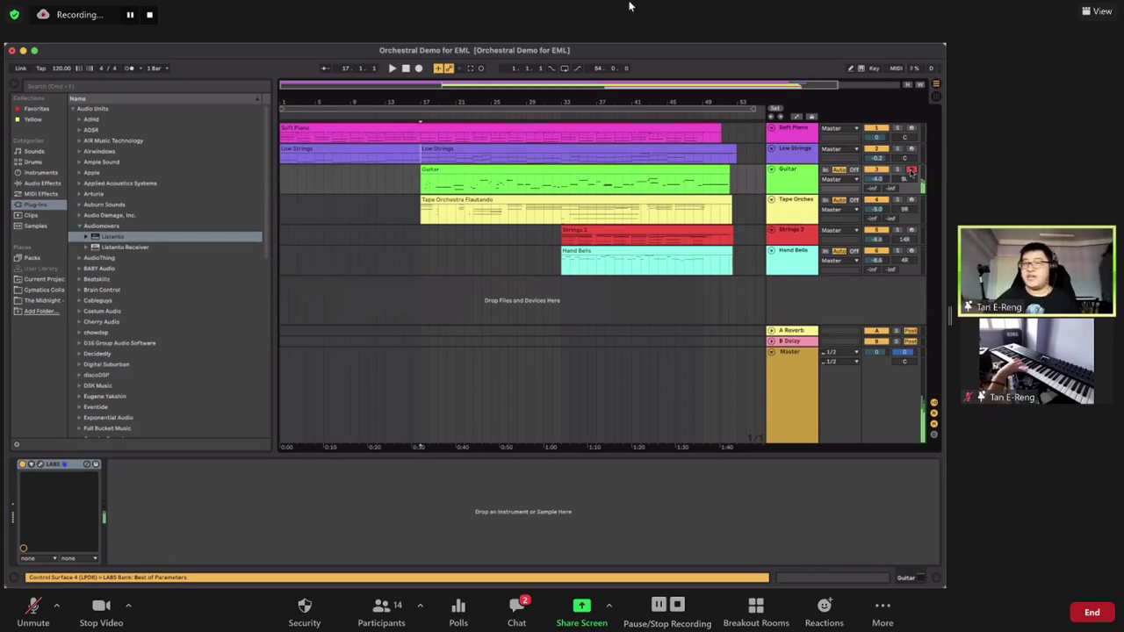
click(913, 201)
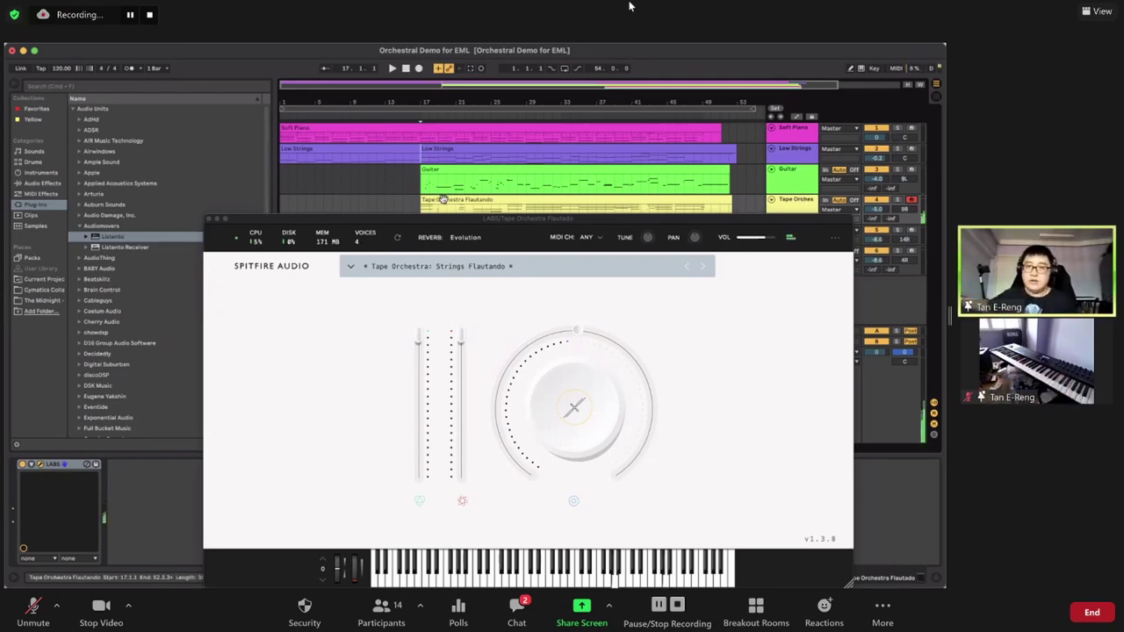
click(209, 220)
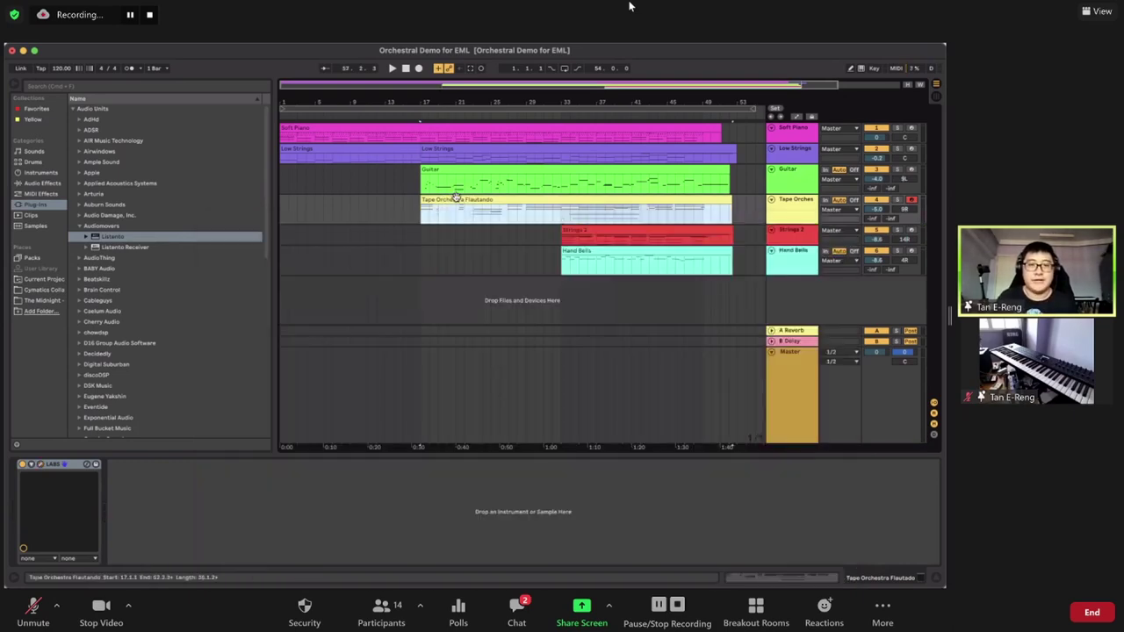
- Show the notes of the Tape Orchestra Flautando clip, then play the arrangement from bar 17 on the Guitar track
double_click(455, 199)
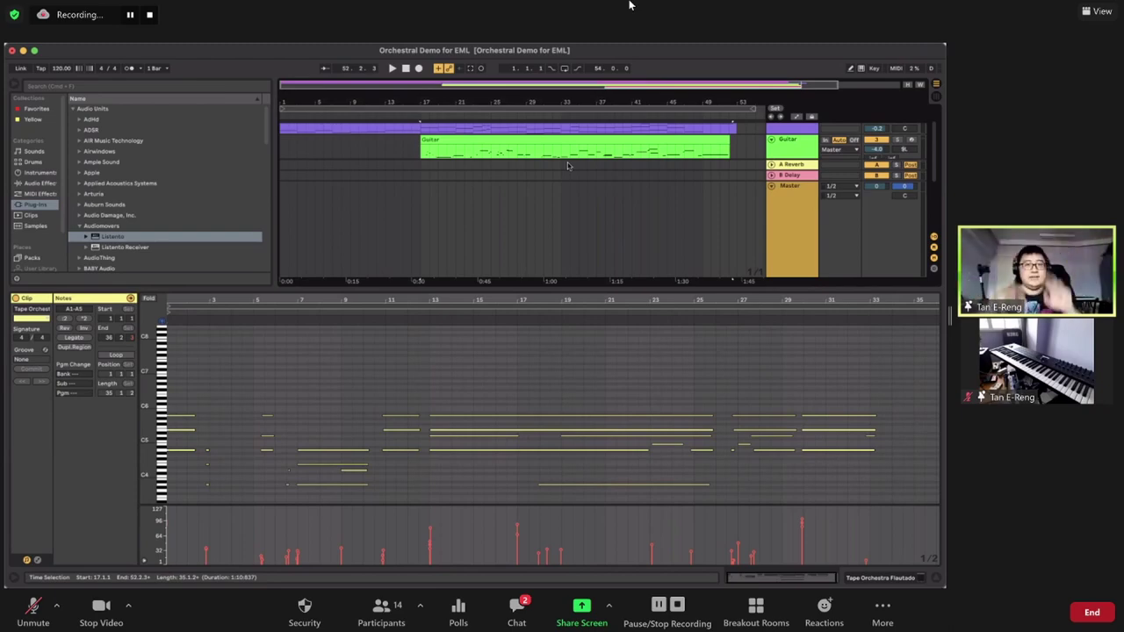
click(422, 150)
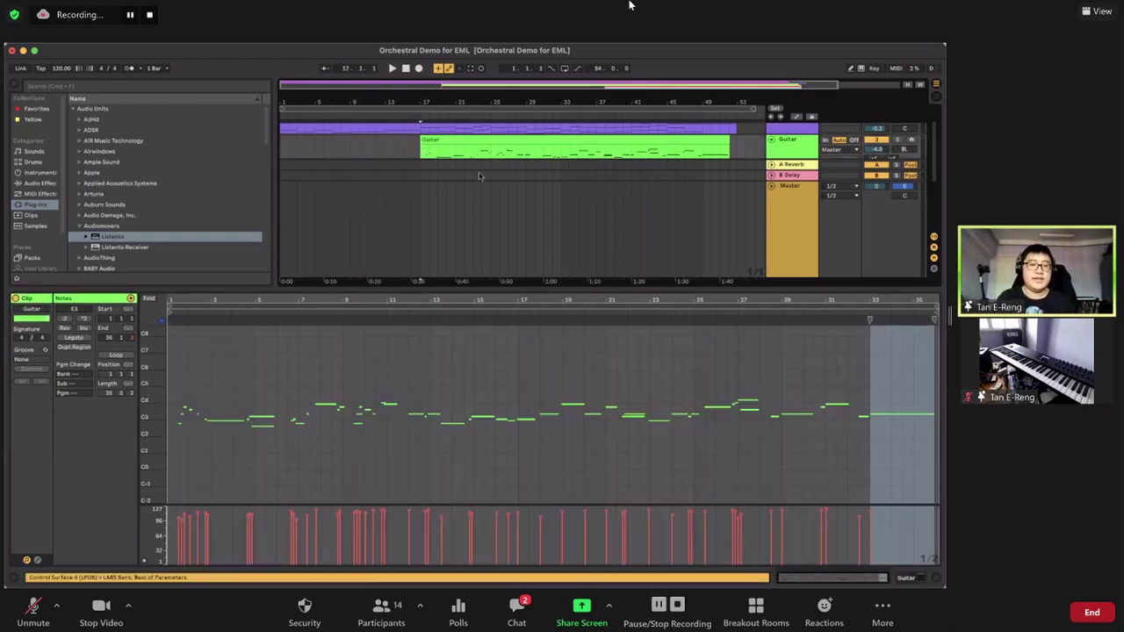
key(space)
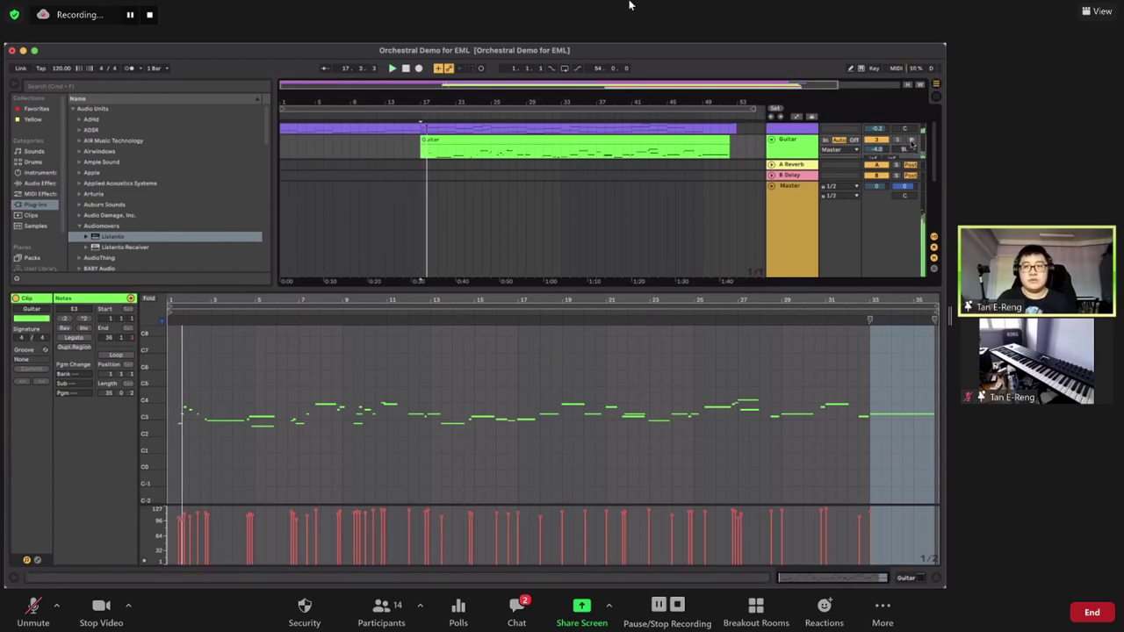
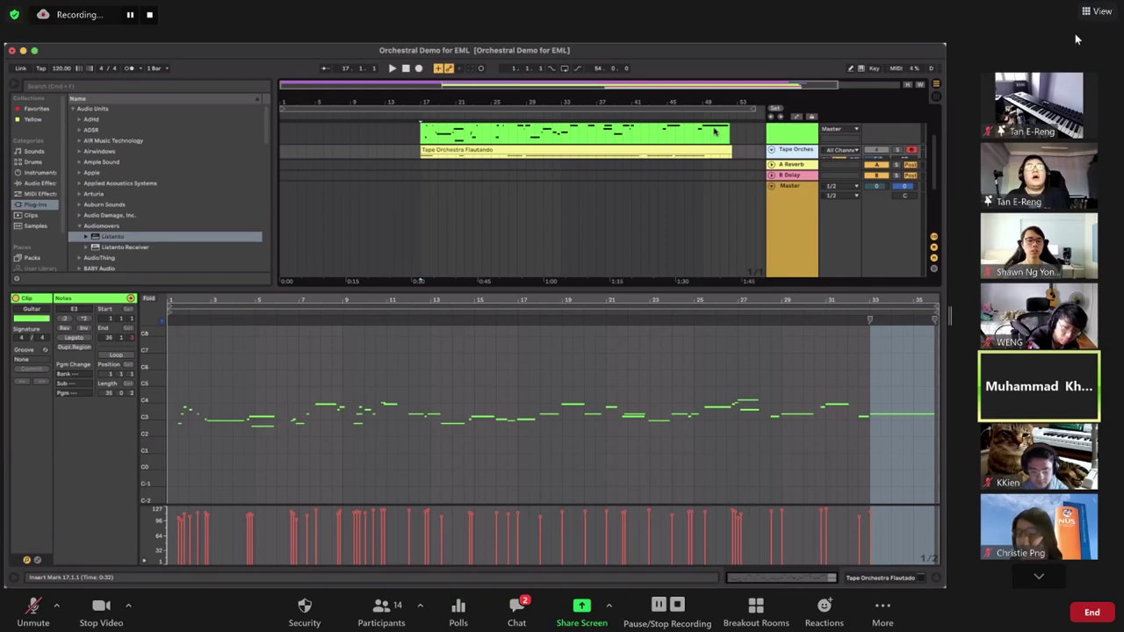
- Limit the meeting view to the two pinned camera feeds and reposition the Listento plug-in window
mouse_move(1085, 72)
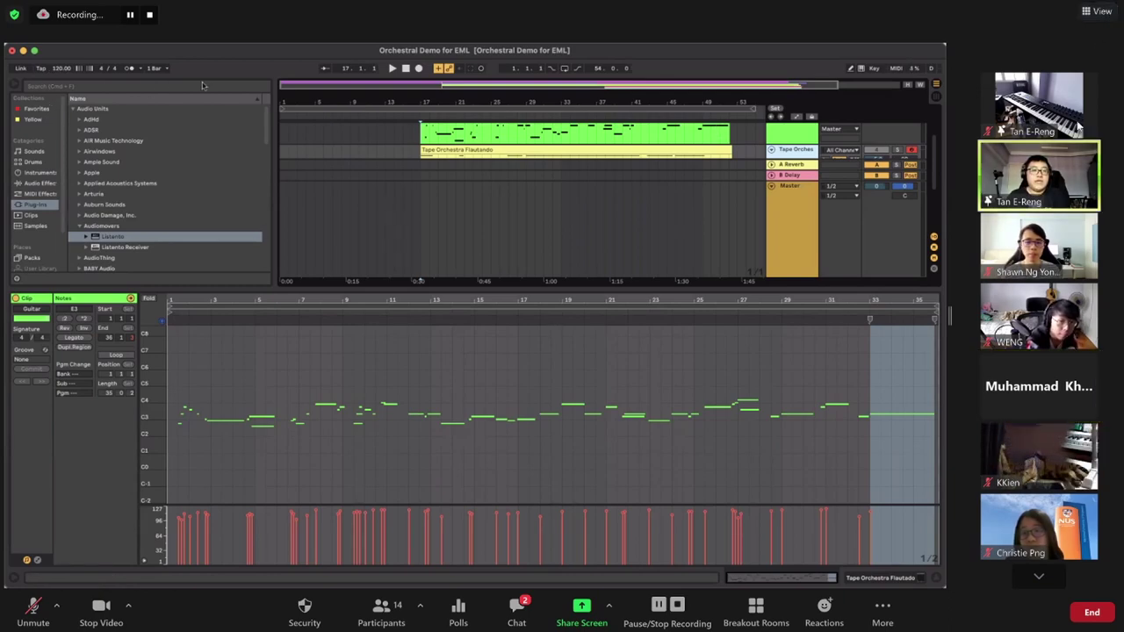
click(1087, 65)
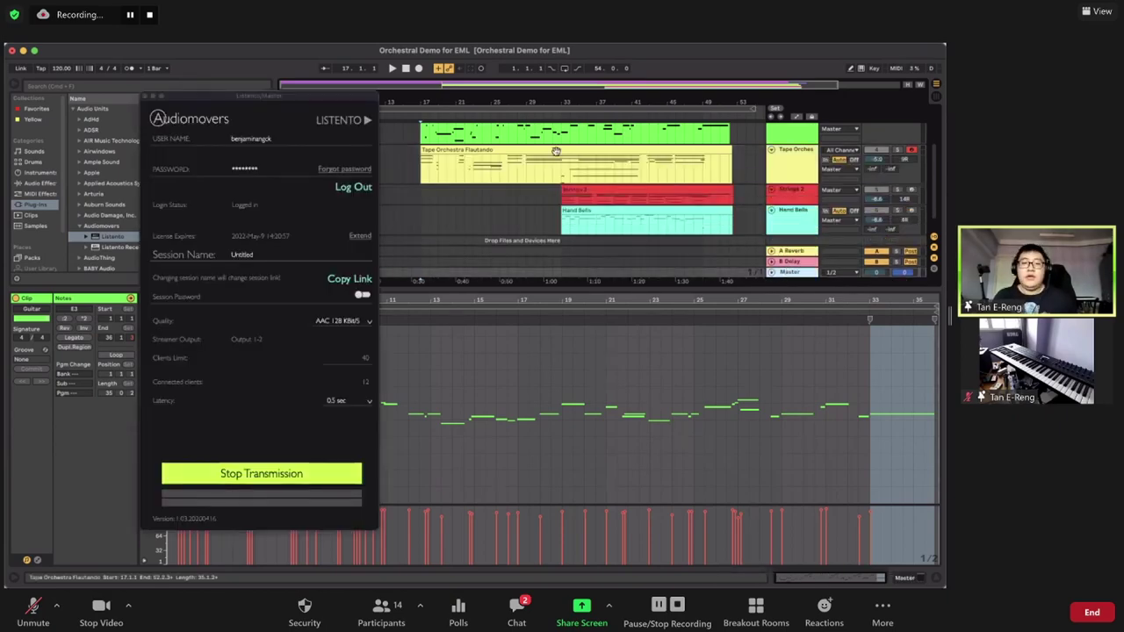
drag(221, 100, 226, 107)
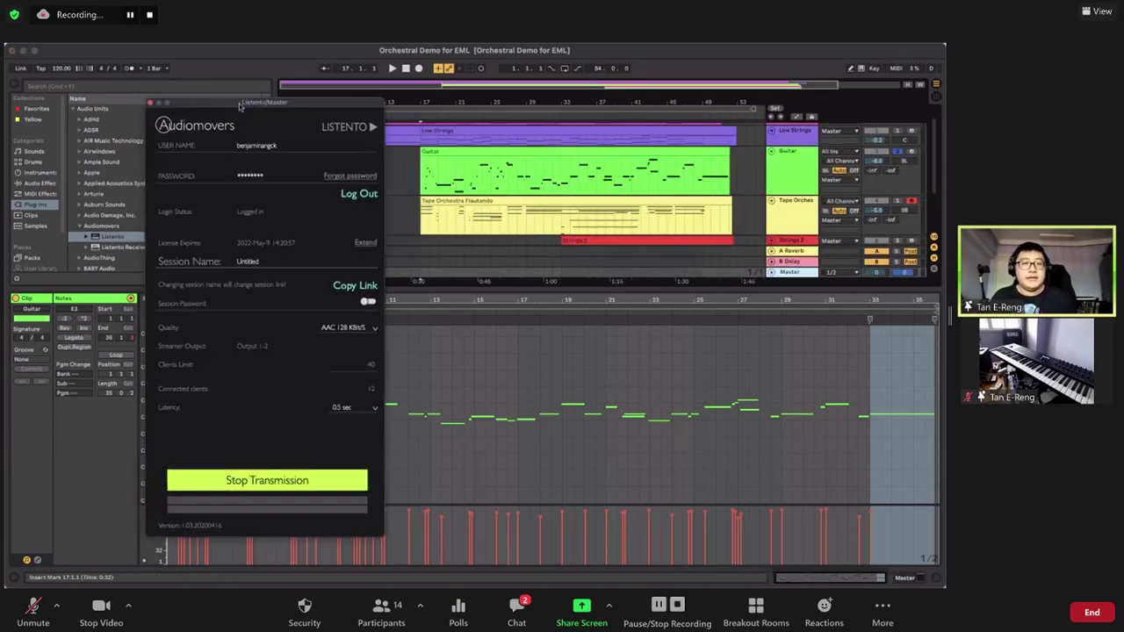
- Play the soloed Guitar track from bar 17
click(495, 175)
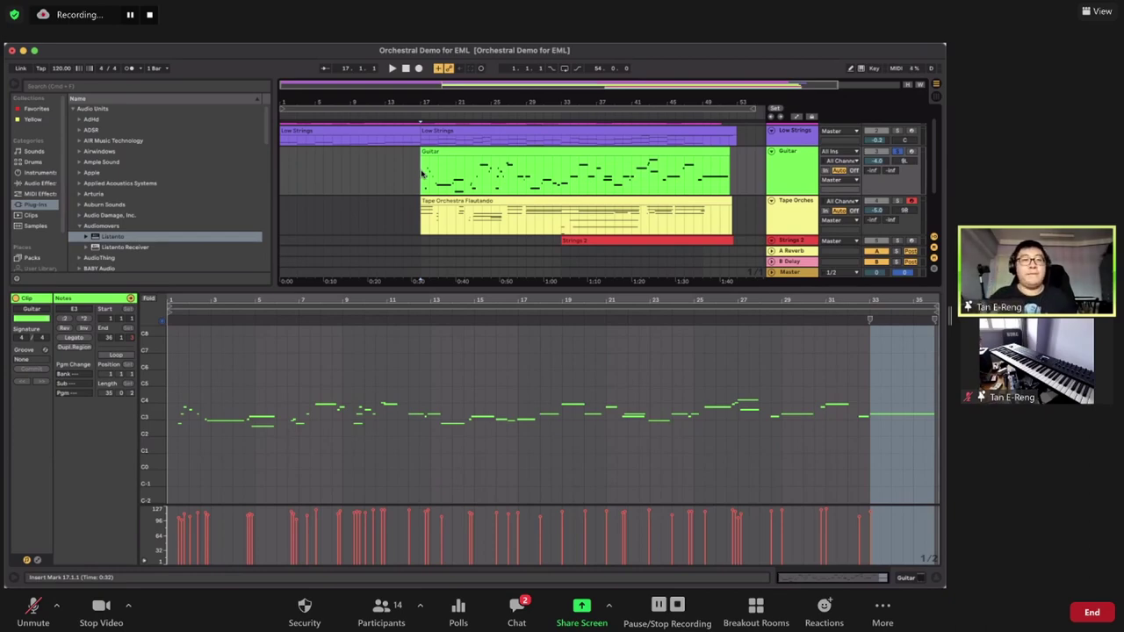
key(space)
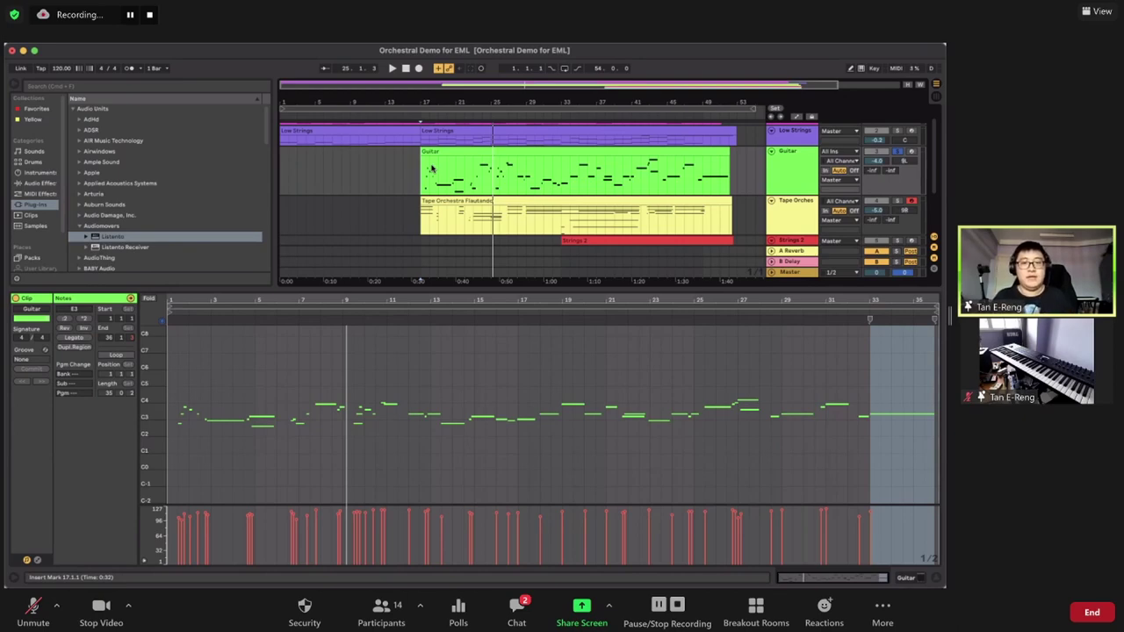
- Arm the Guitar track for live playing and return the playback start to bar 17
click(911, 152)
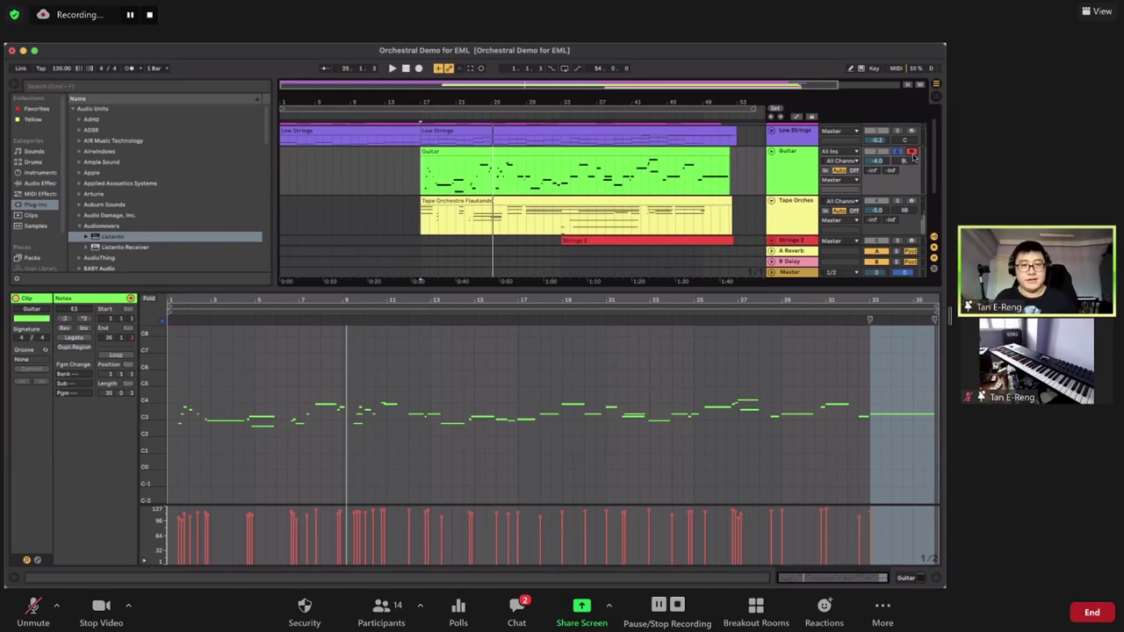
click(421, 172)
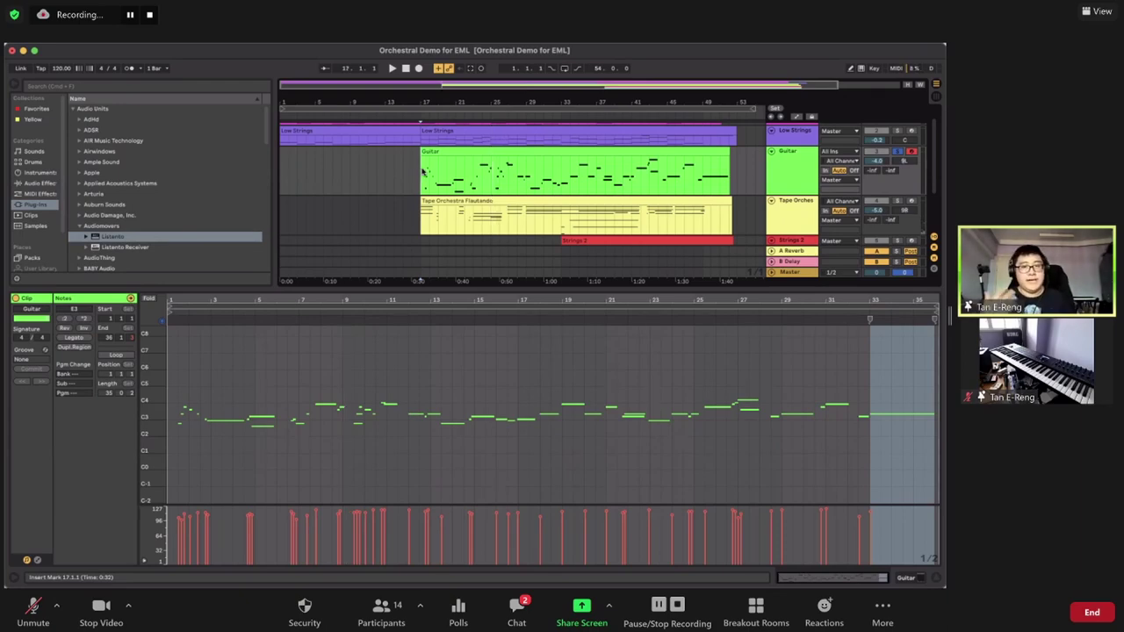
key(super+z)
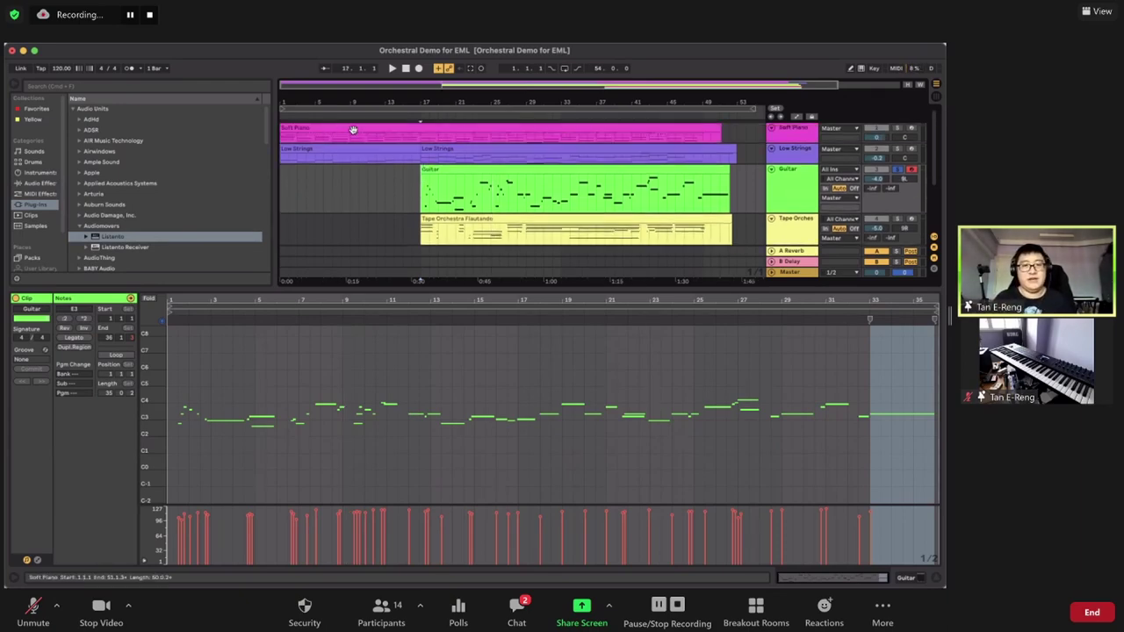
- Fold the Tape Orchestra and Strings 2 tracks to bring Strings 2 and Hand Bells into the arrangement view
scroll(520, 175, down, 3)
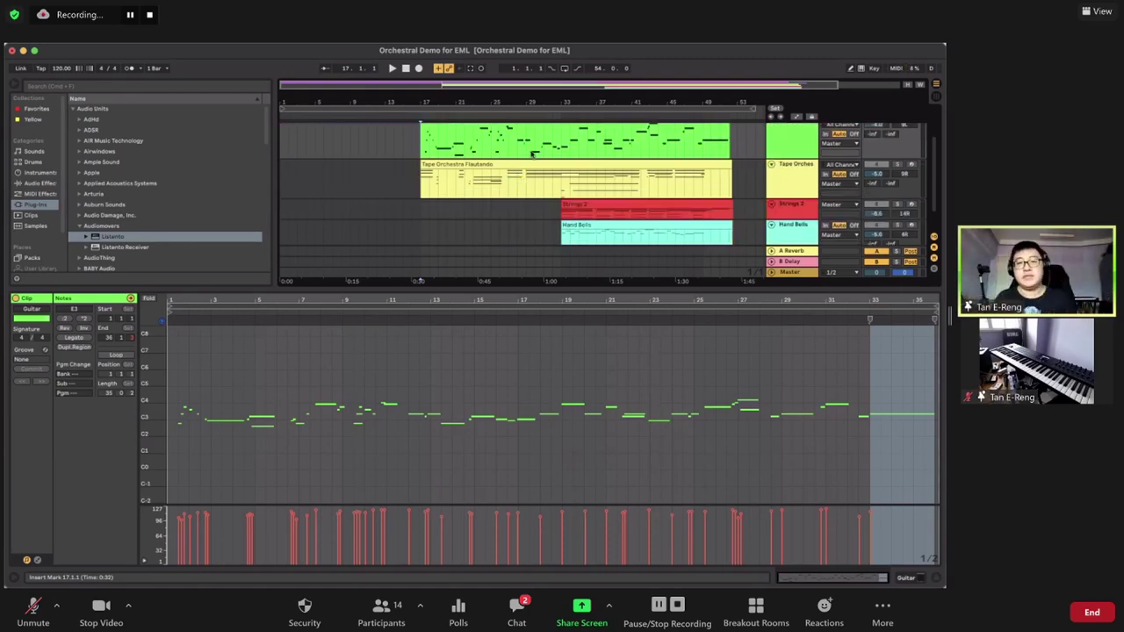
click(559, 141)
scroll(545, 153, up, 2)
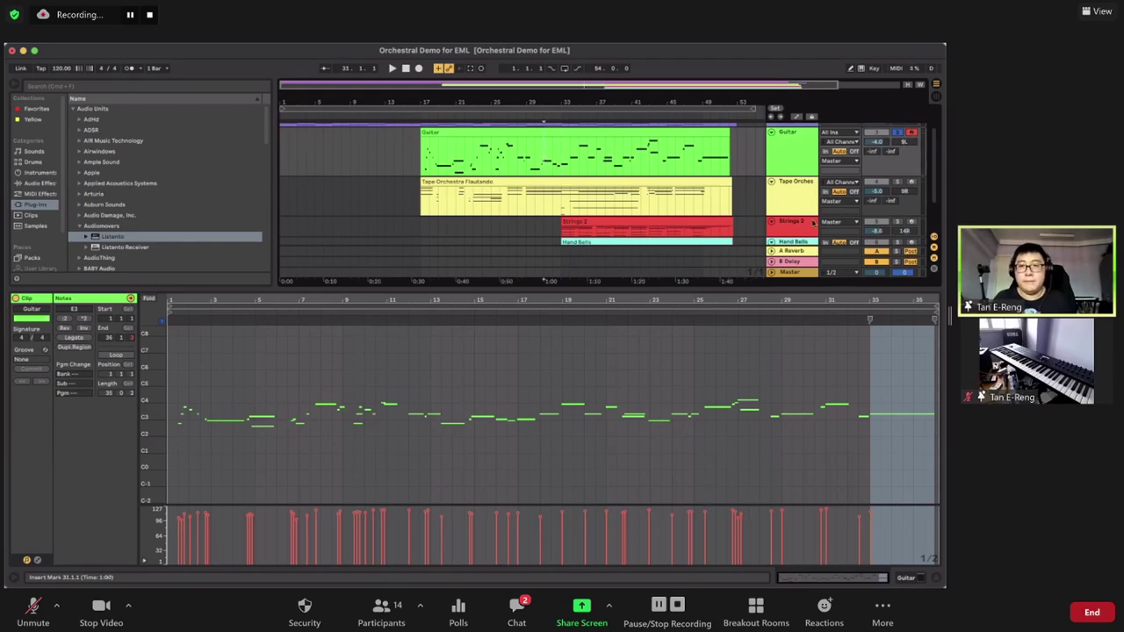
click(806, 193)
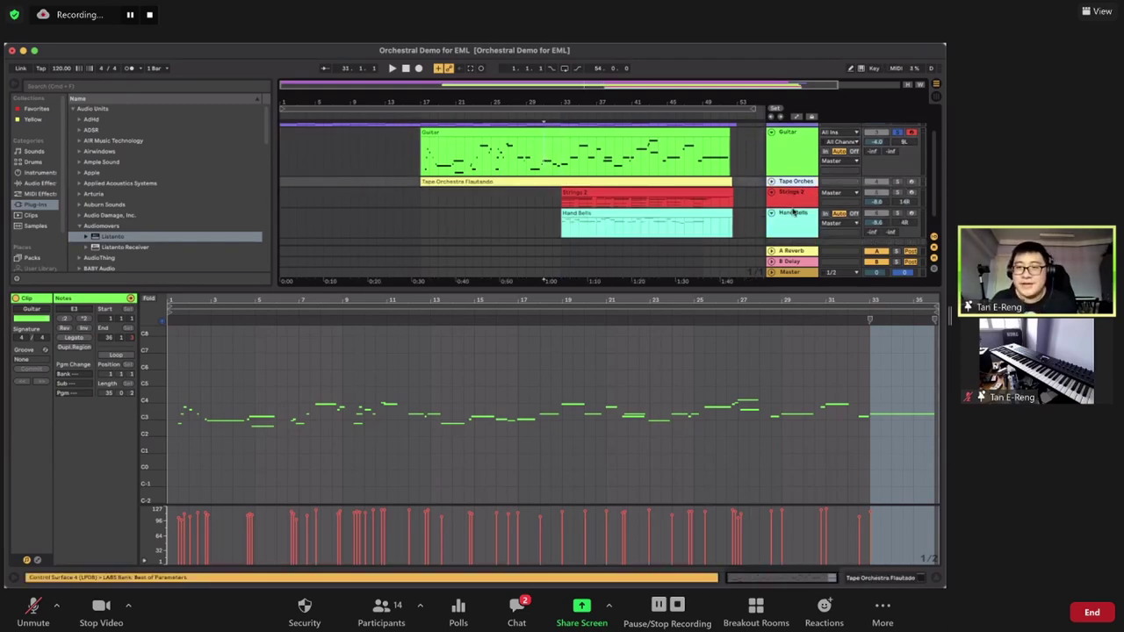
click(792, 200)
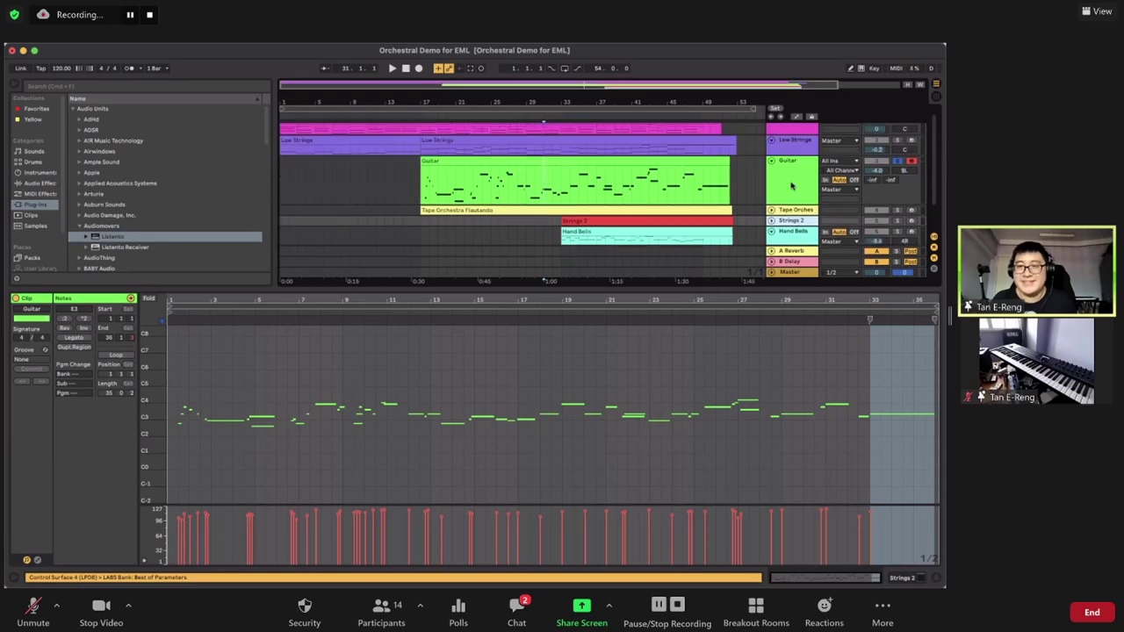
scroll(793, 186, up, 2)
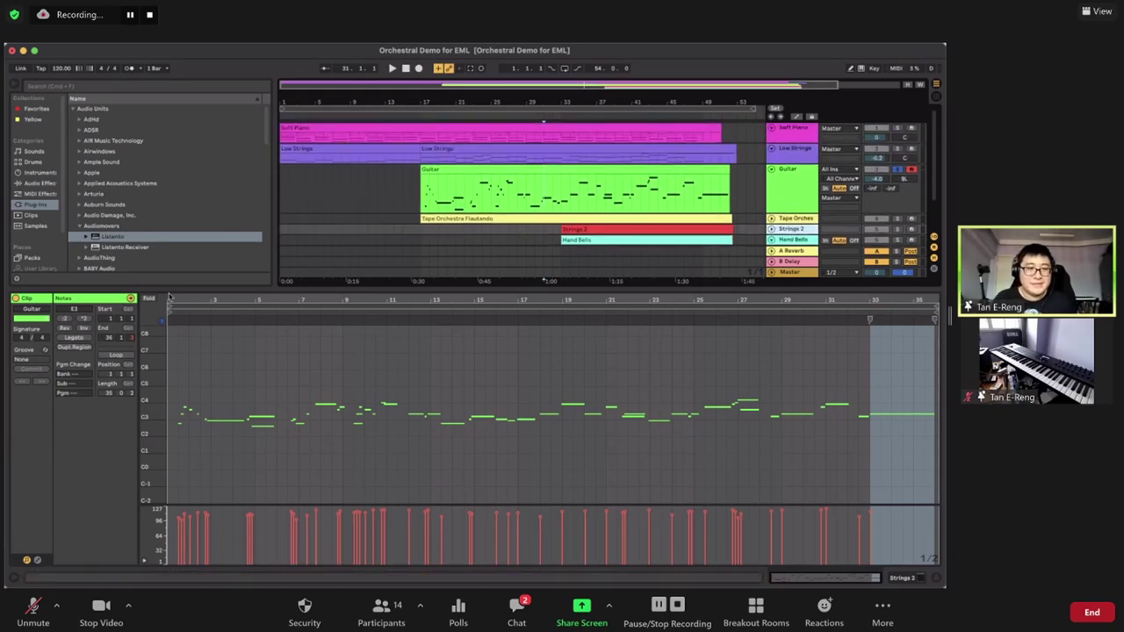
- Enlarge the arrangement area, unfold the Strings 2 and Tape Orchestra tracks and fit all tracks to the available height
drag(194, 290, 194, 455)
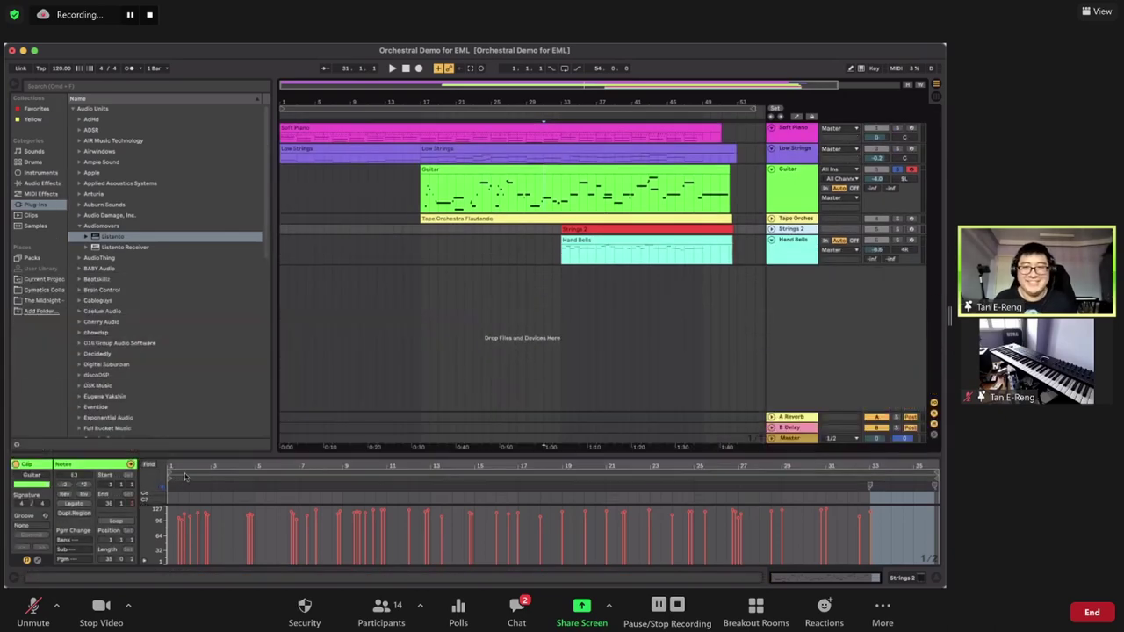
click(793, 231)
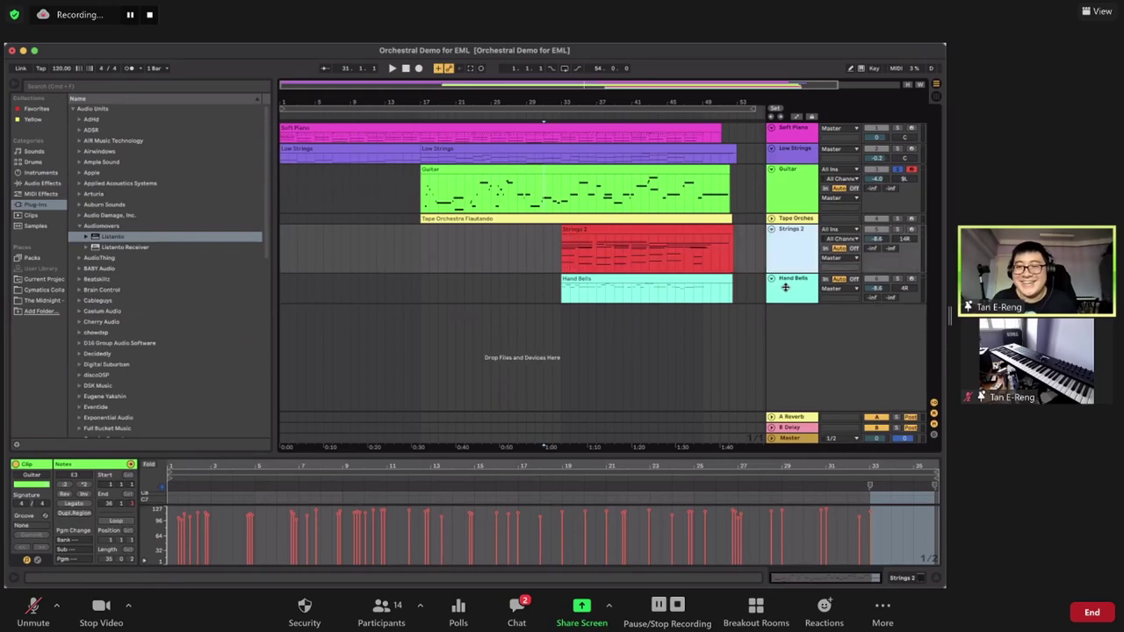
click(793, 220)
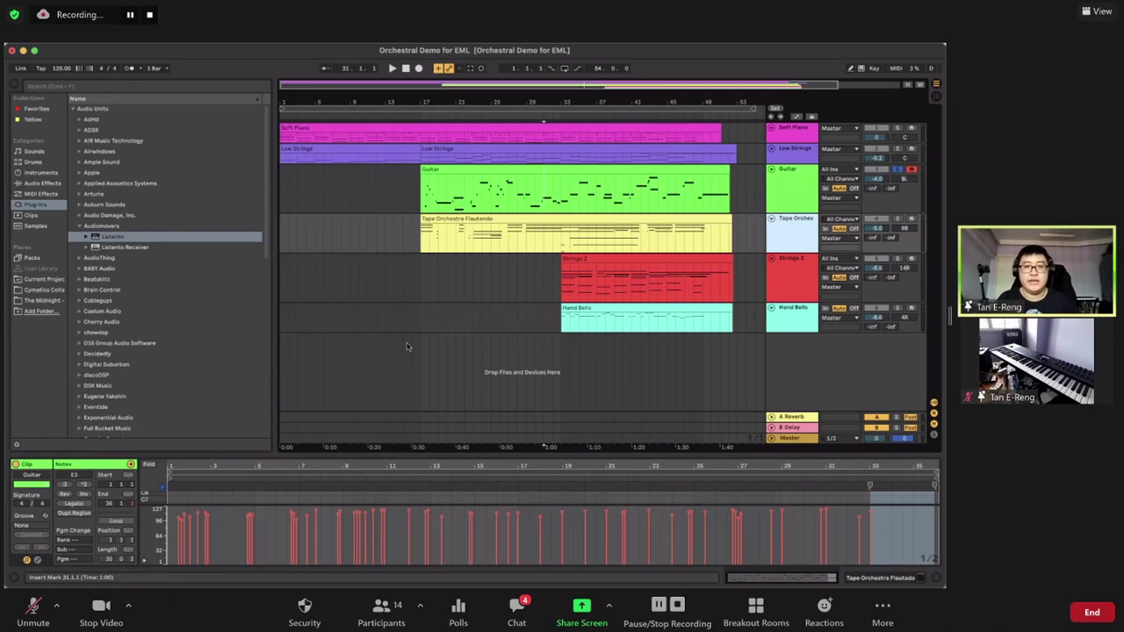
click(407, 346)
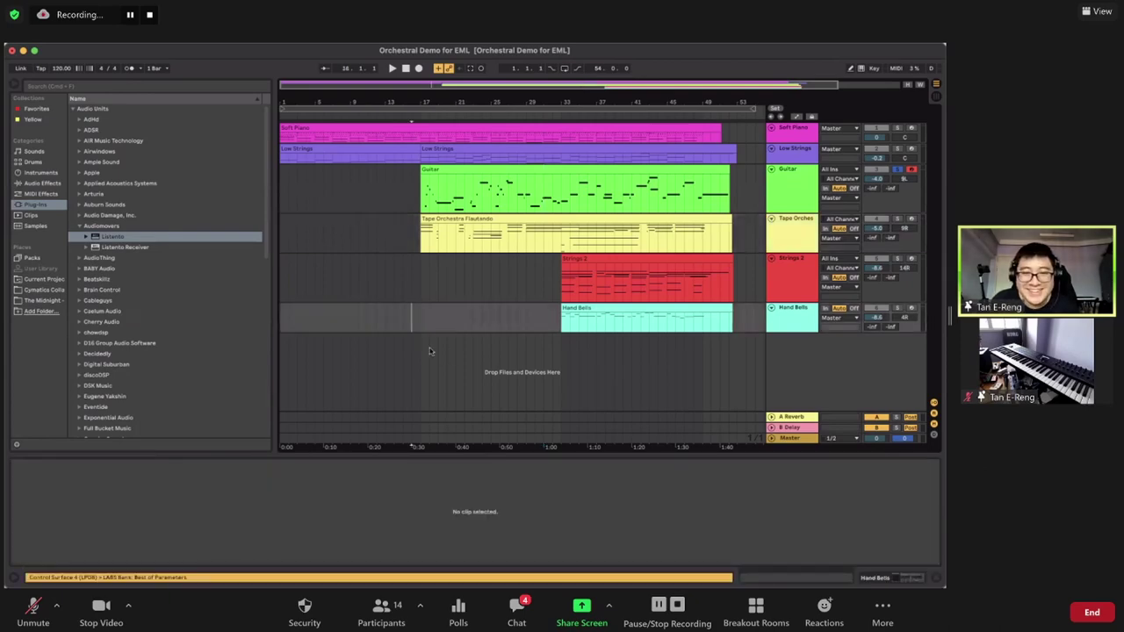
key(h)
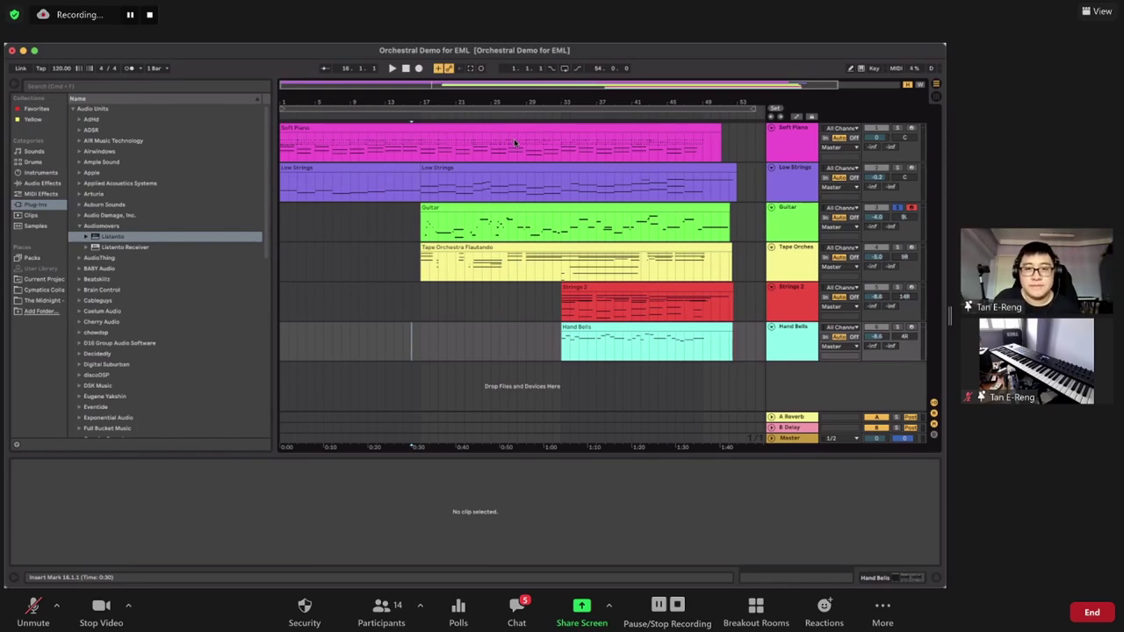
- Play the full arrangement from bar 28 with the Guitar solo turned off
click(551, 223)
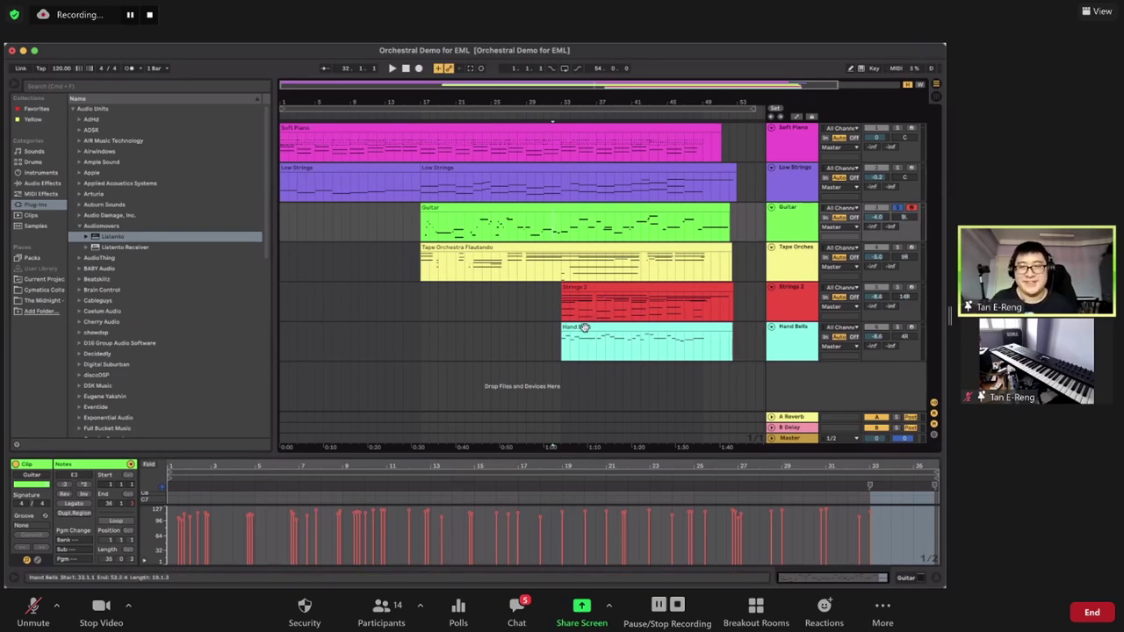
click(554, 220)
click(535, 192)
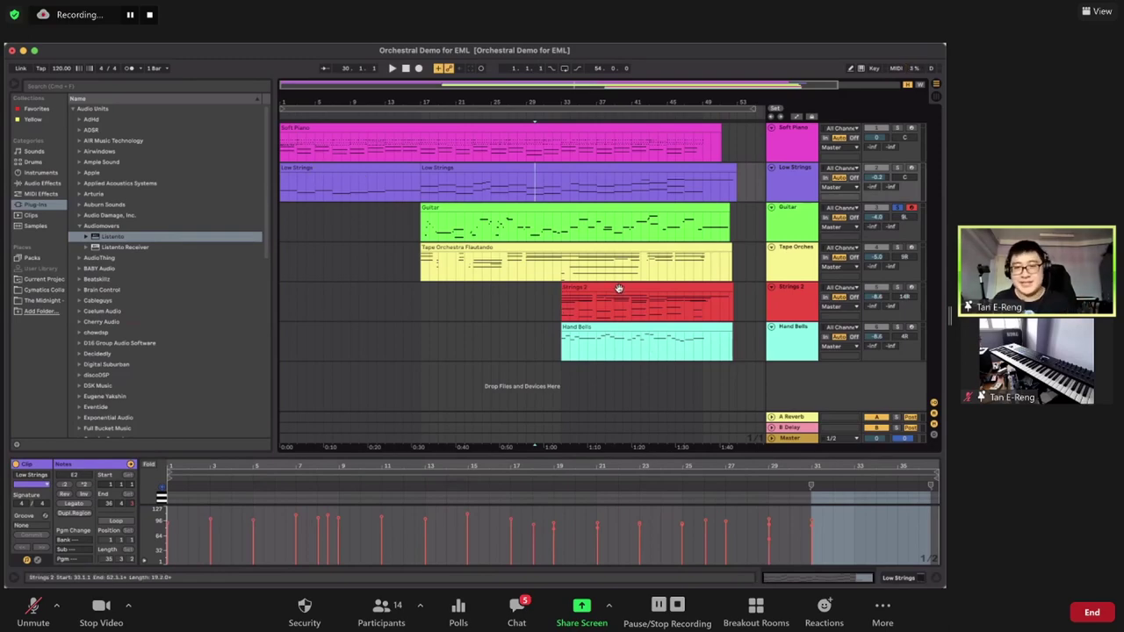
key(space)
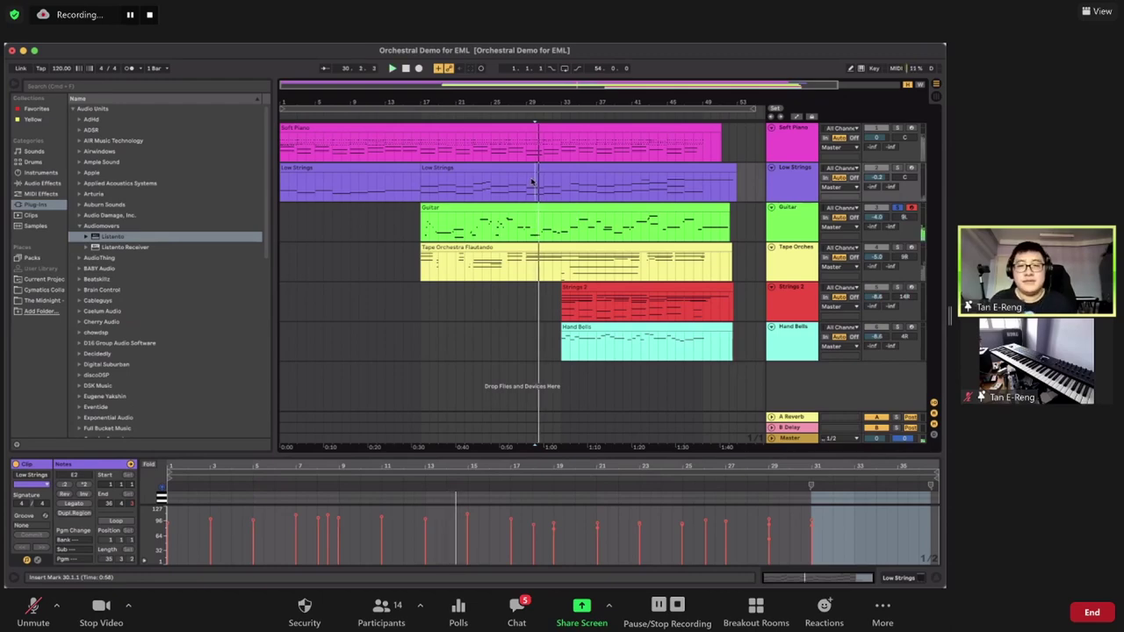
key(space)
click(518, 183)
key(space)
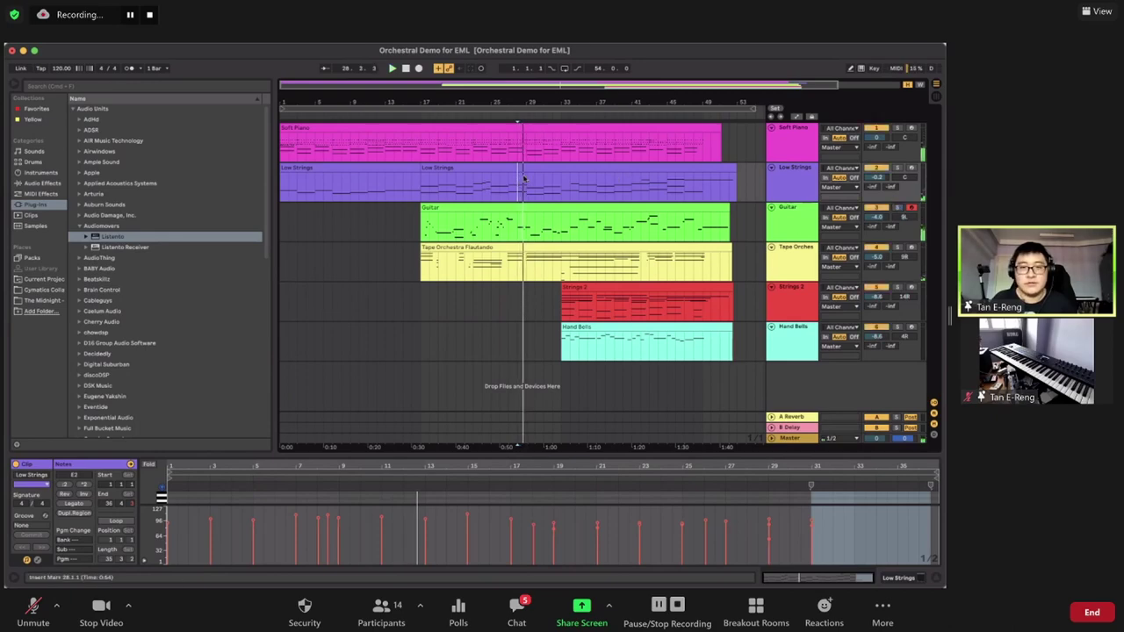
click(537, 185)
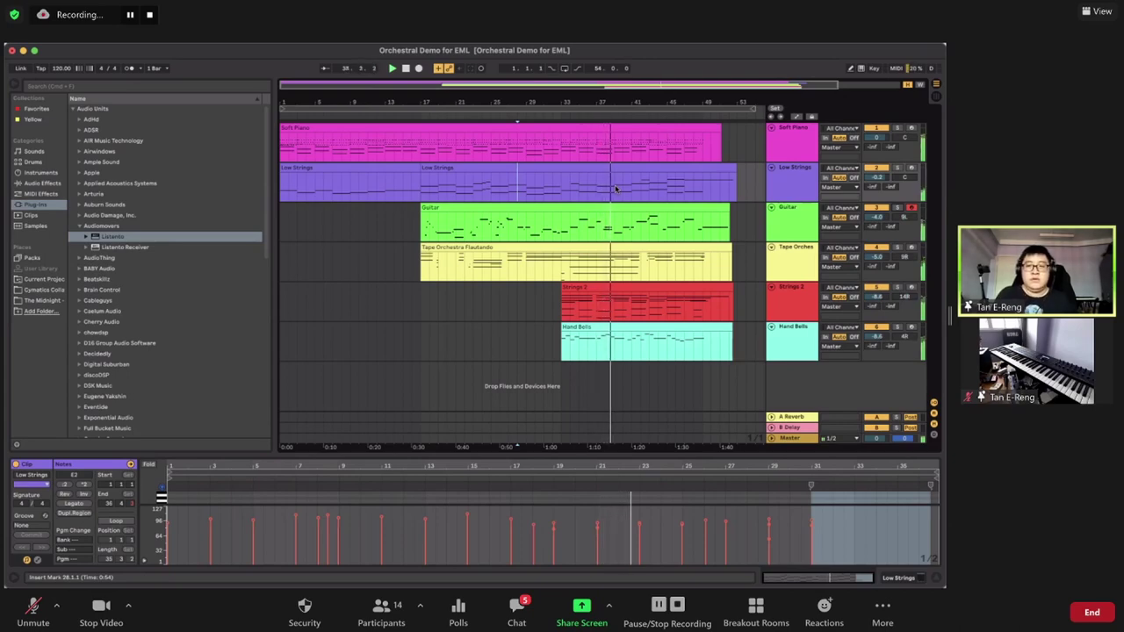
- Set the playback start to bar 17 and arm the Guitar and Tape Orchestra tracks in turn for live playing
click(911, 289)
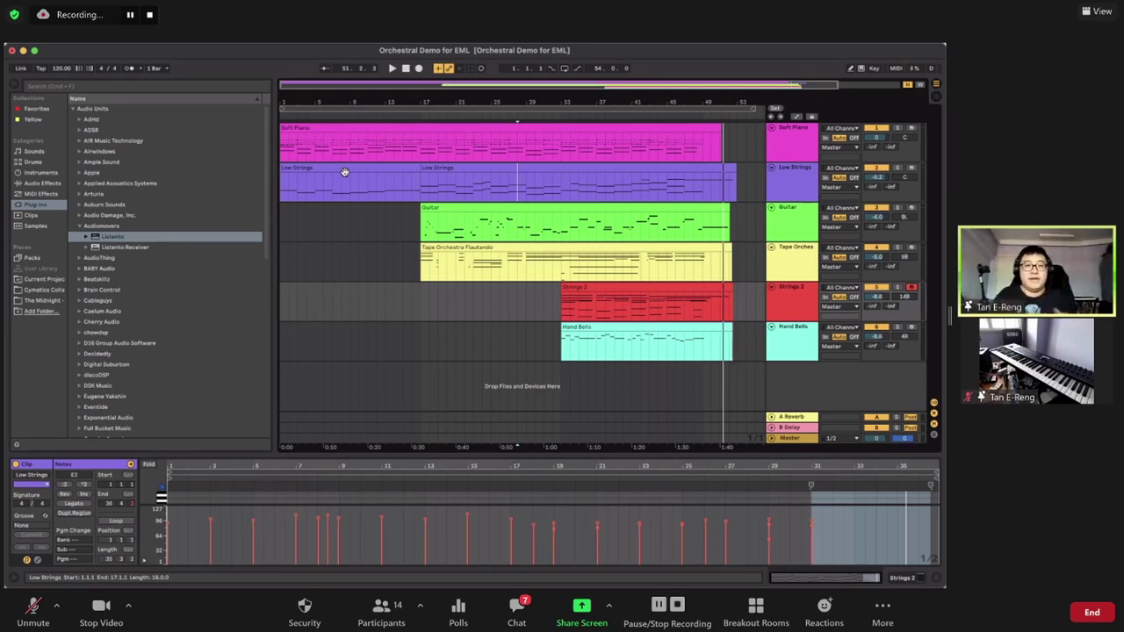
click(424, 223)
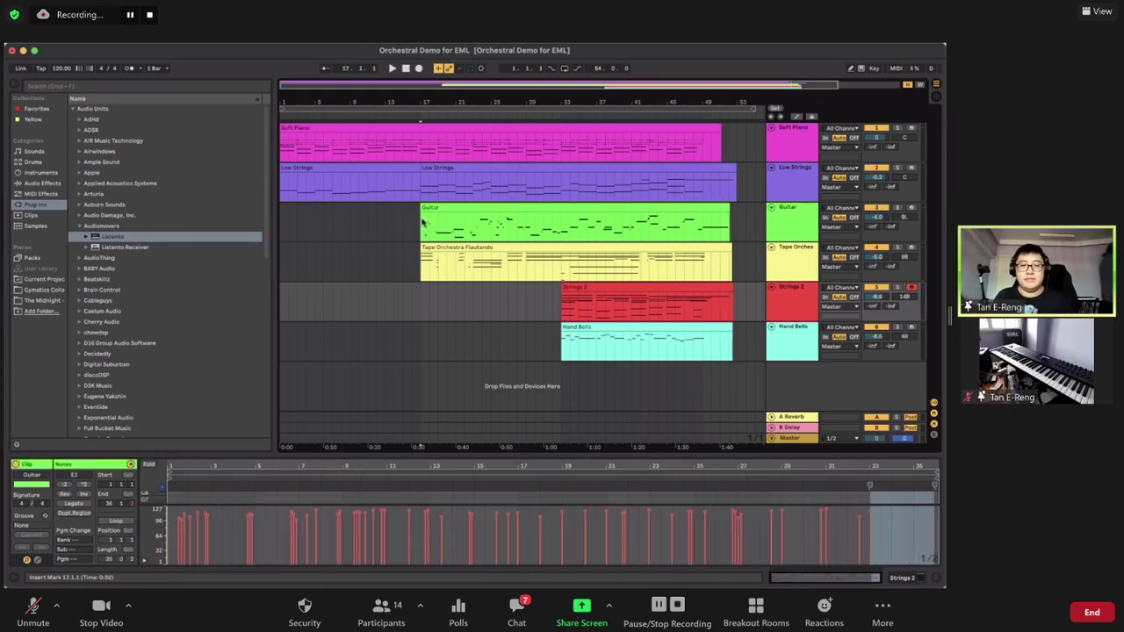
click(910, 209)
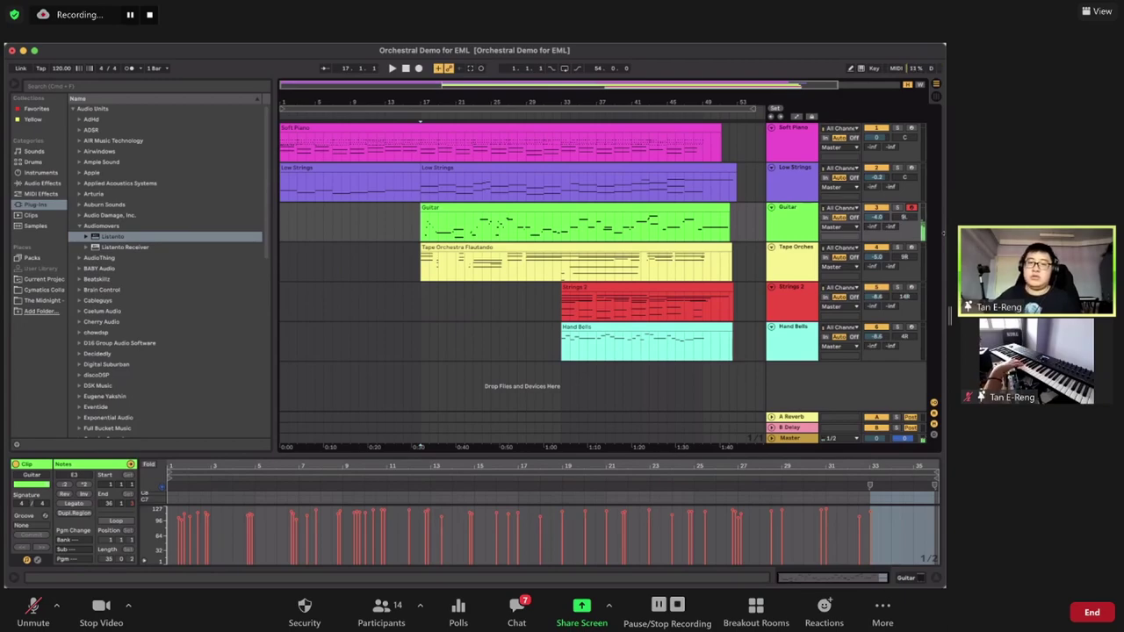
click(797, 267)
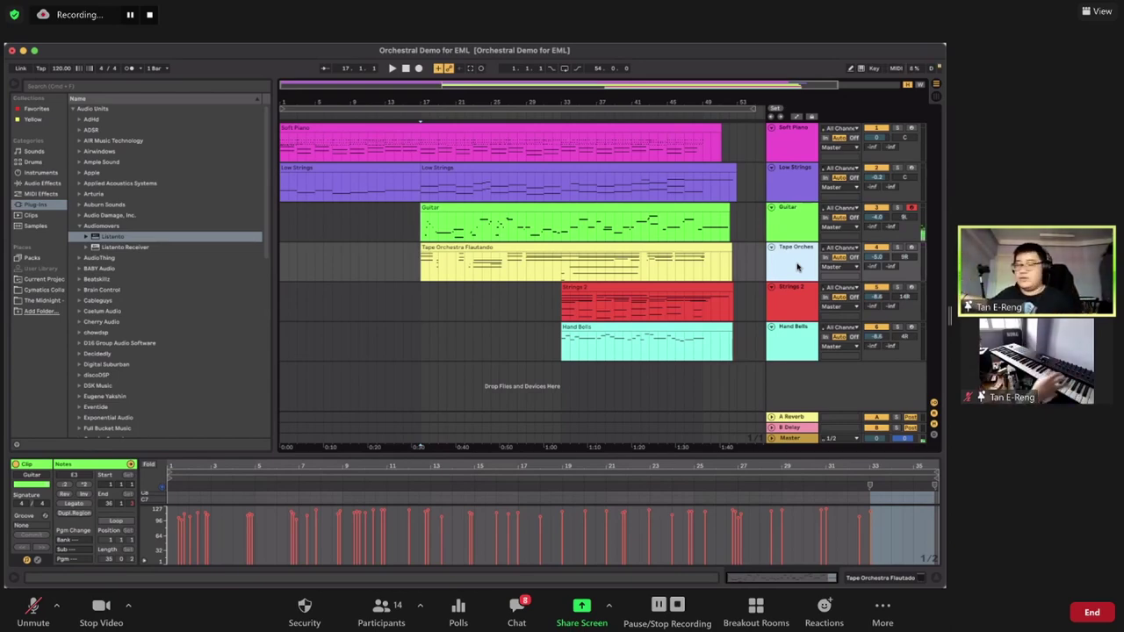
click(911, 250)
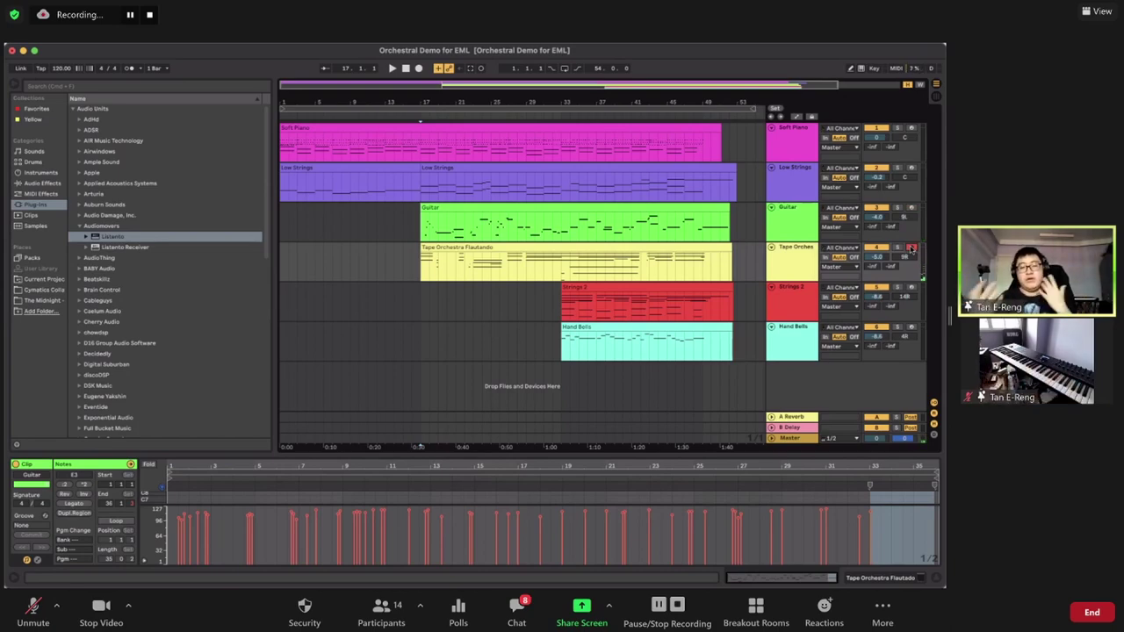
- Move the playback start to bar 33 and arm Strings 2, Hand Bells and Strings 2 again in turn for live playing
click(562, 301)
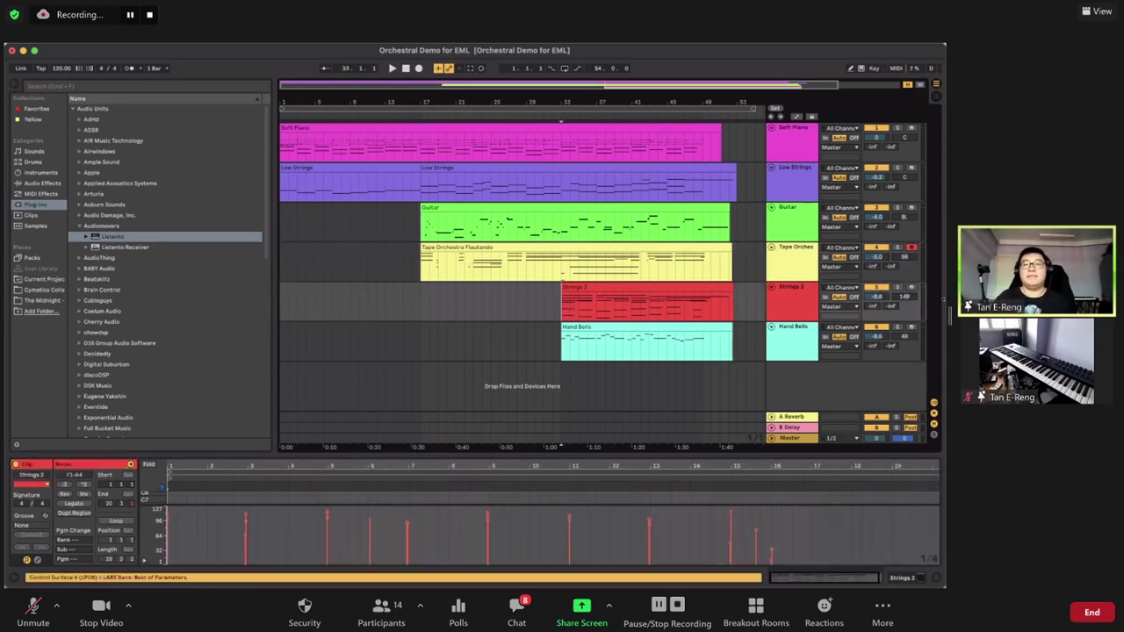
click(911, 287)
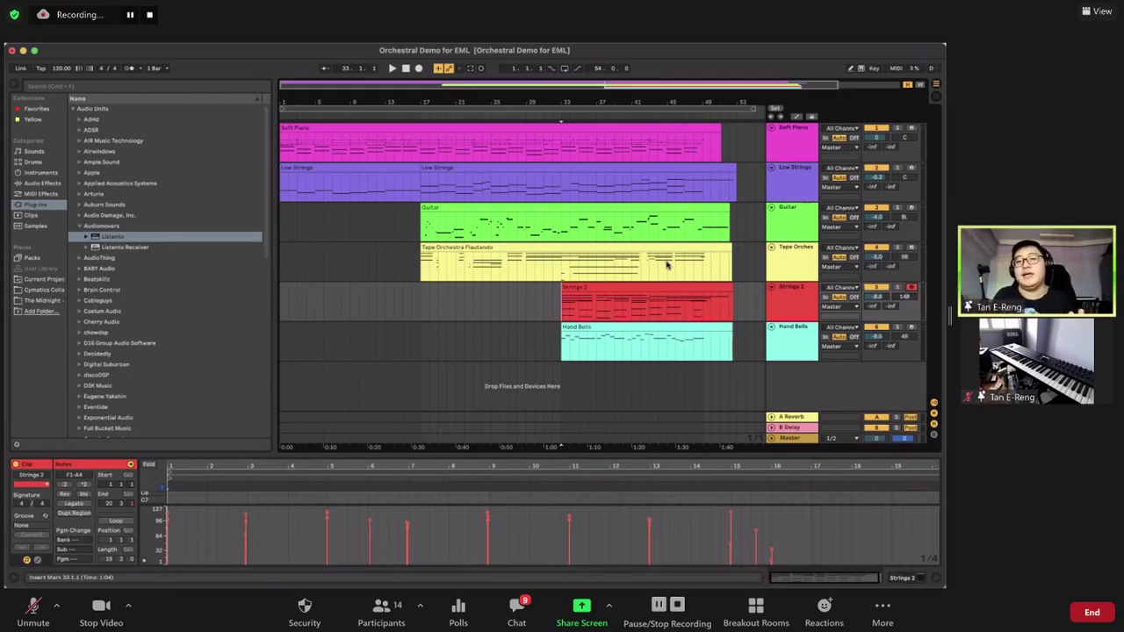
click(913, 329)
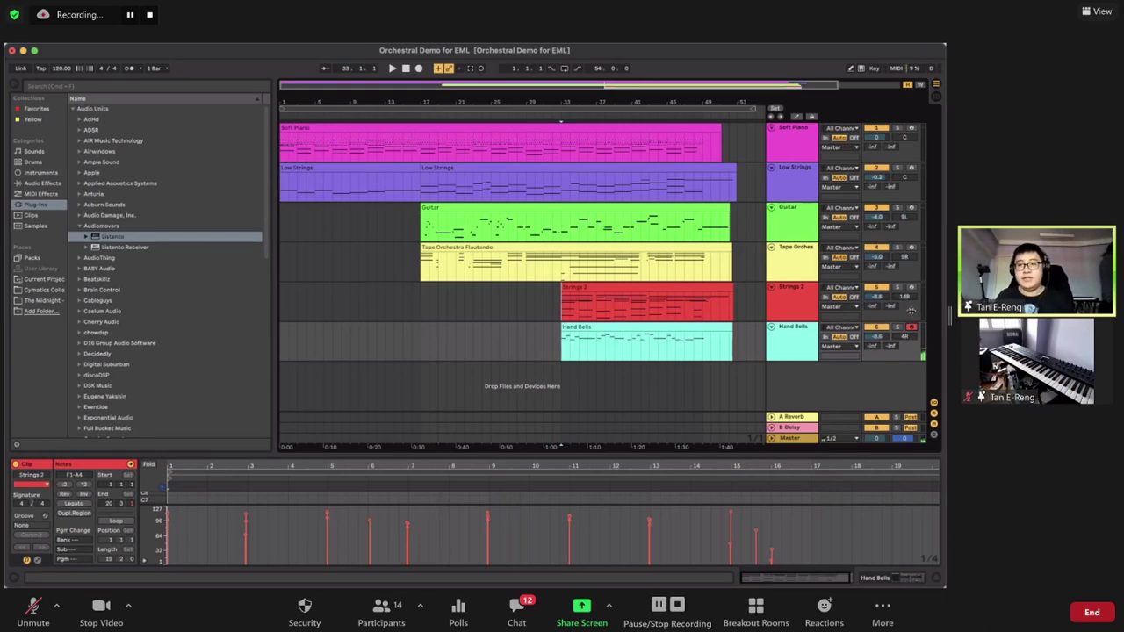
click(911, 288)
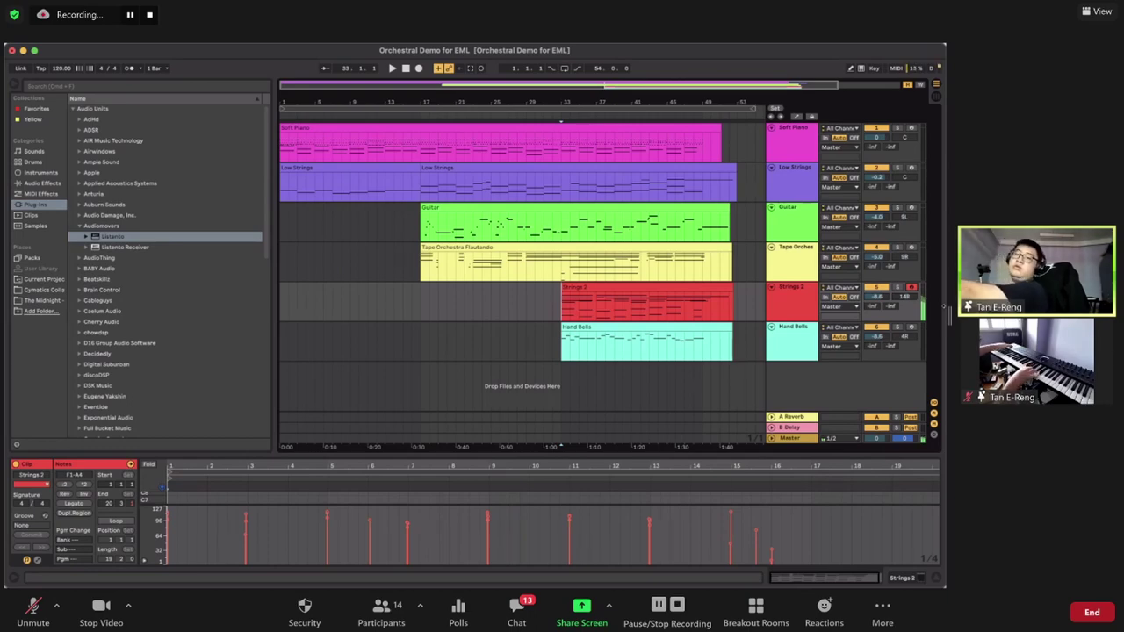
- Show the notes of the Tape Orchestra Flautando clip and the Guitar clip, leaving the playback start at bar 42
click(561, 261)
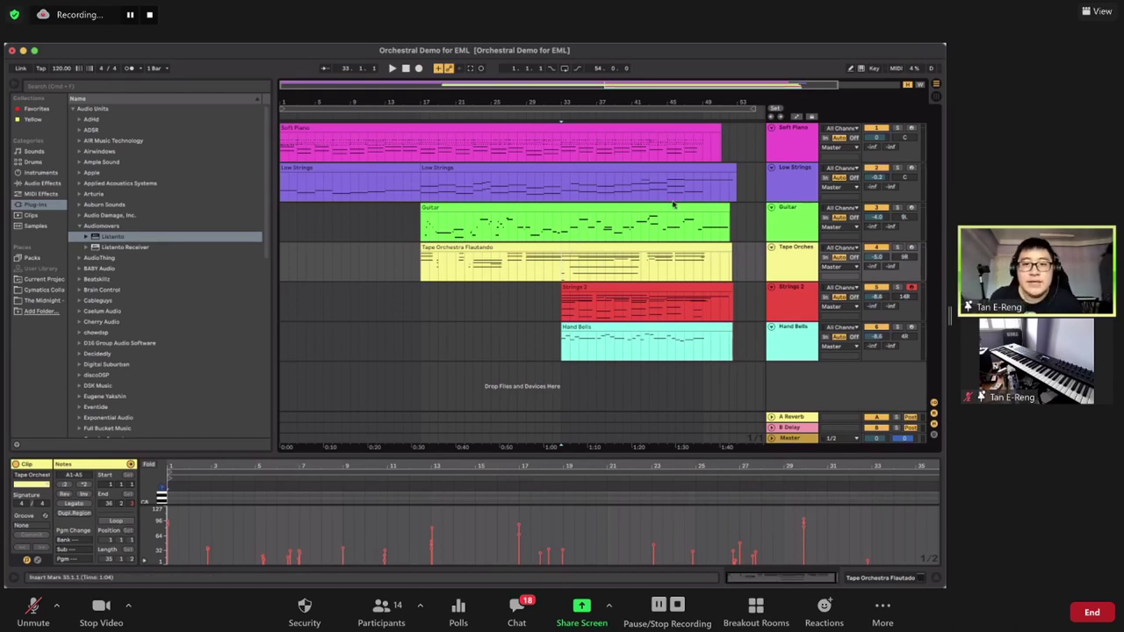
click(500, 227)
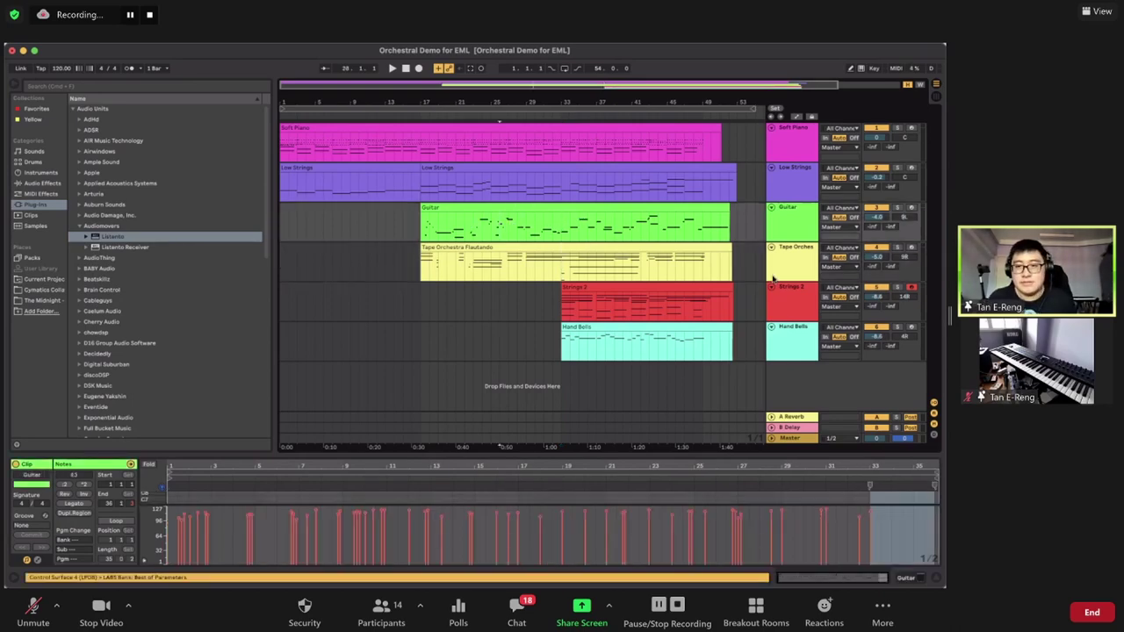
click(642, 227)
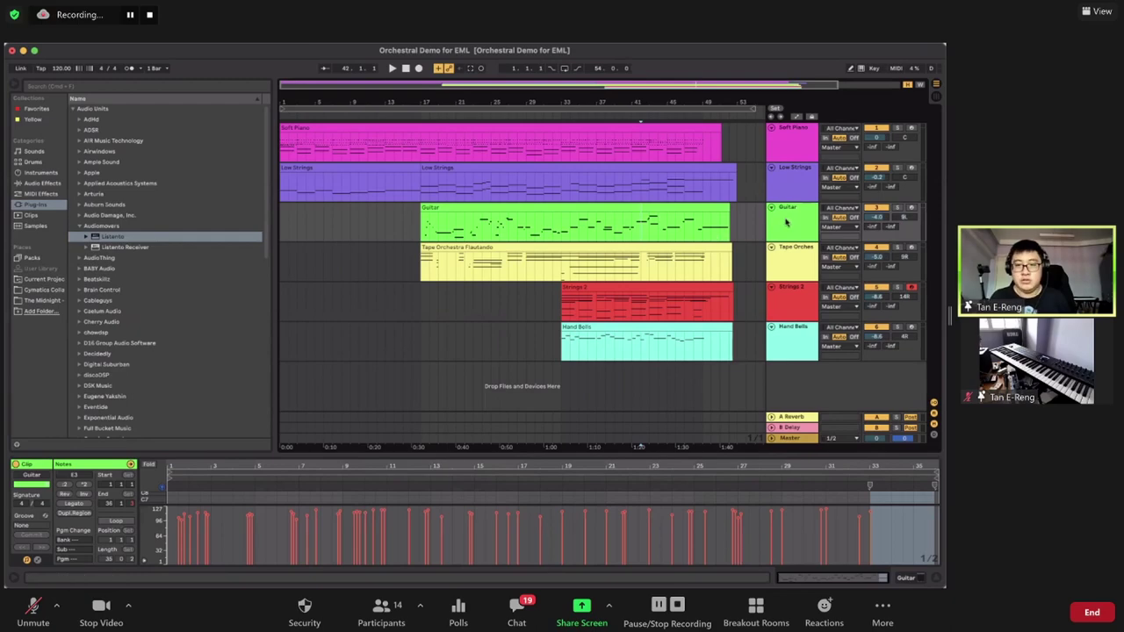
- Display the automation lanes and check the Guitar track's automation parameter and device choices, keeping Mixer selected
key(a)
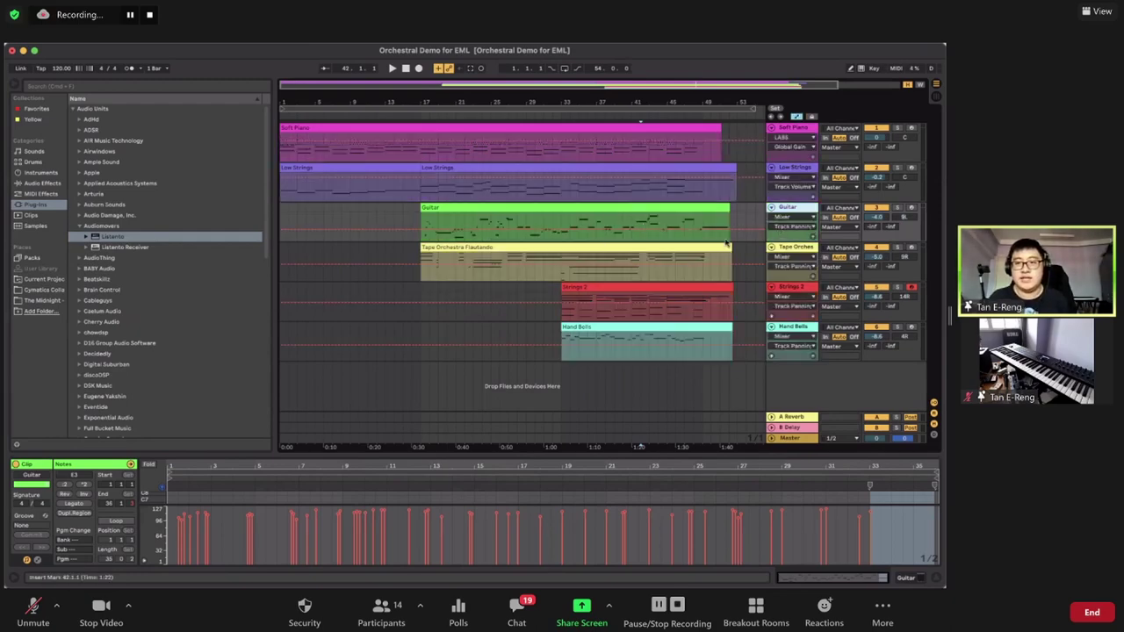
key(a)
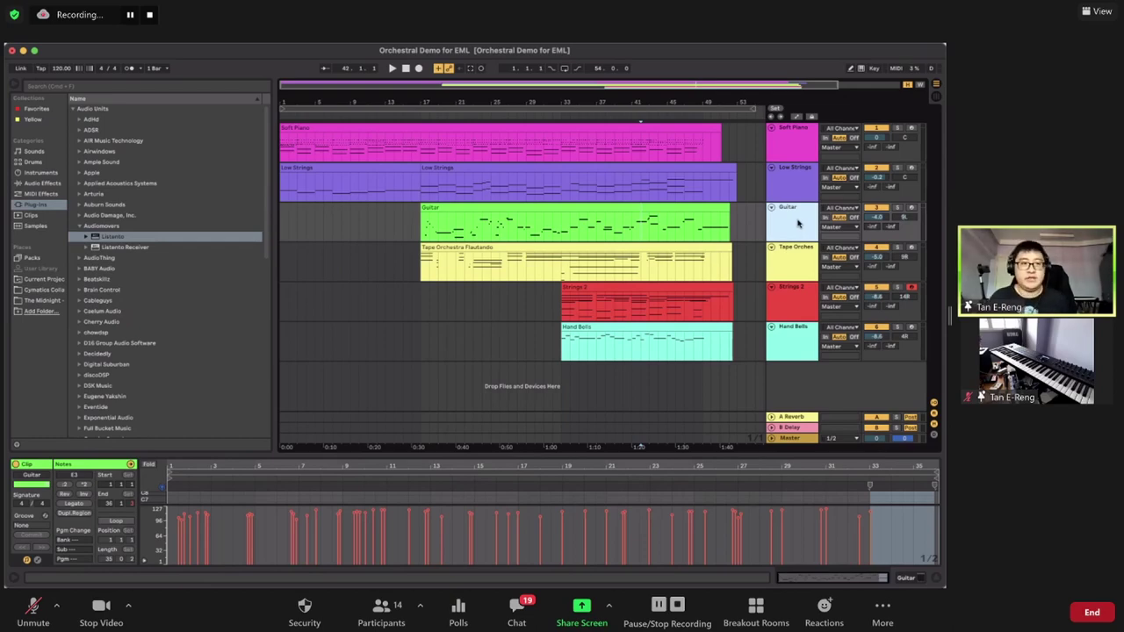
key(a)
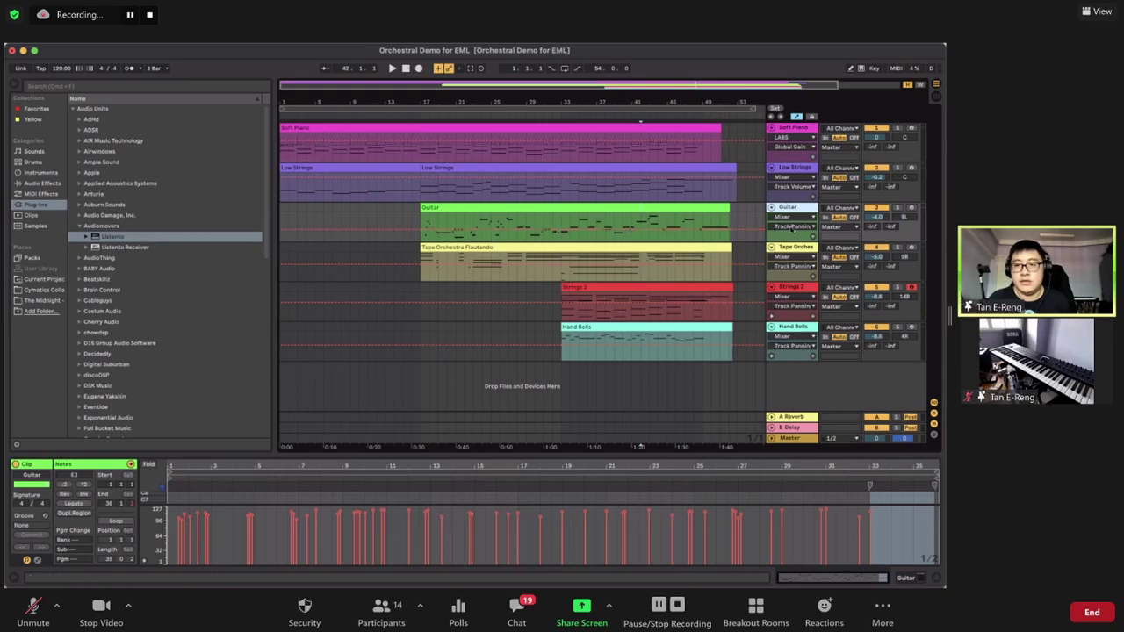
click(803, 226)
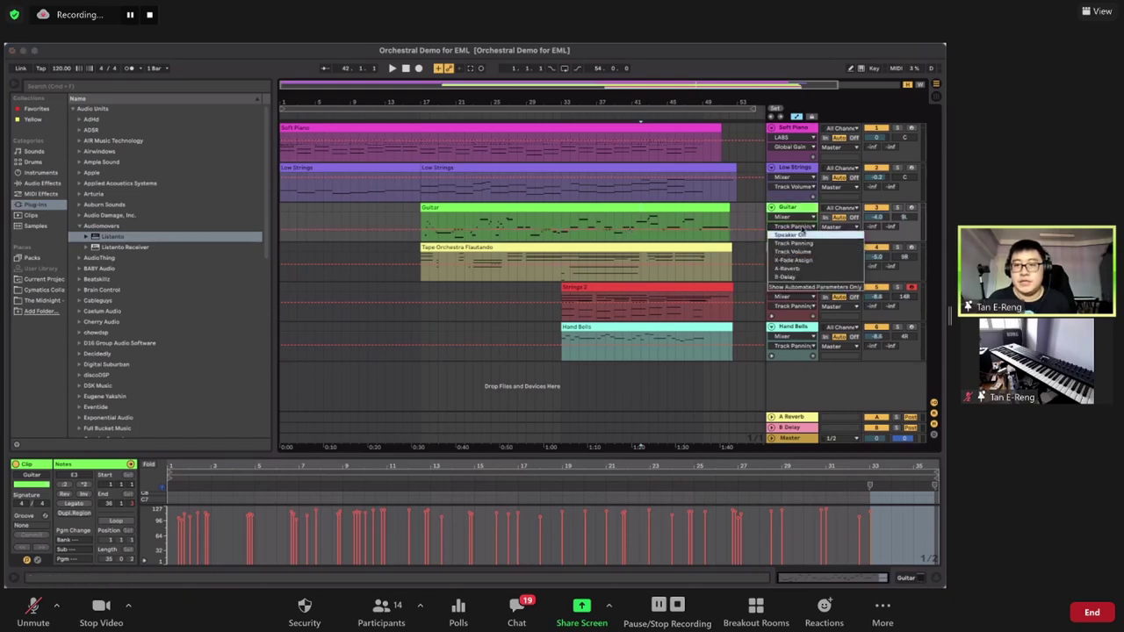
click(797, 228)
click(800, 218)
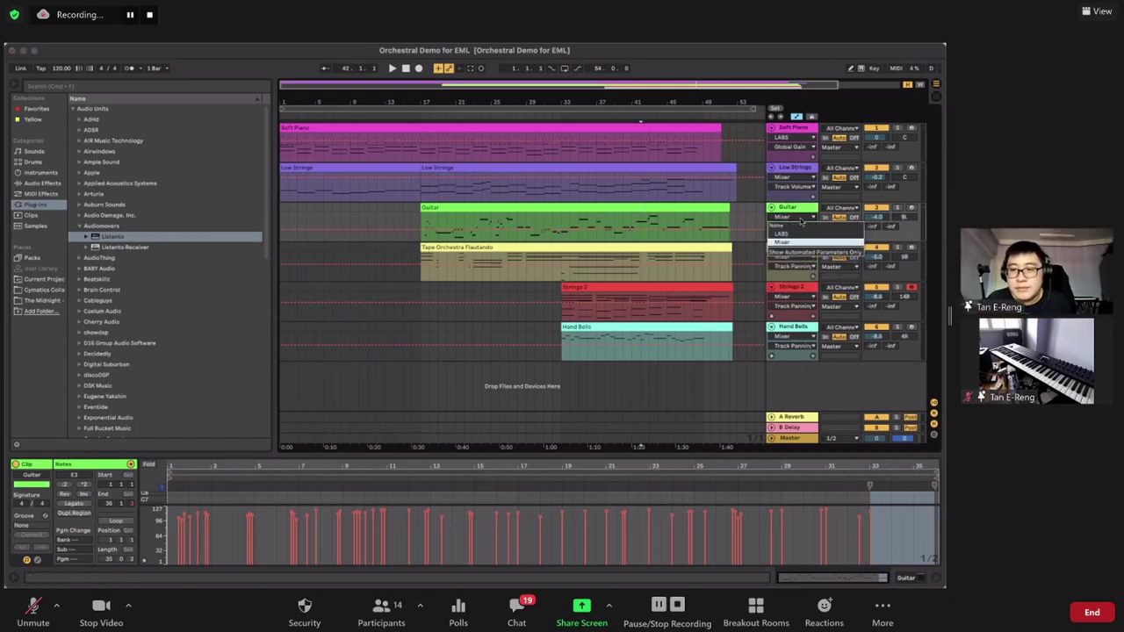
click(794, 241)
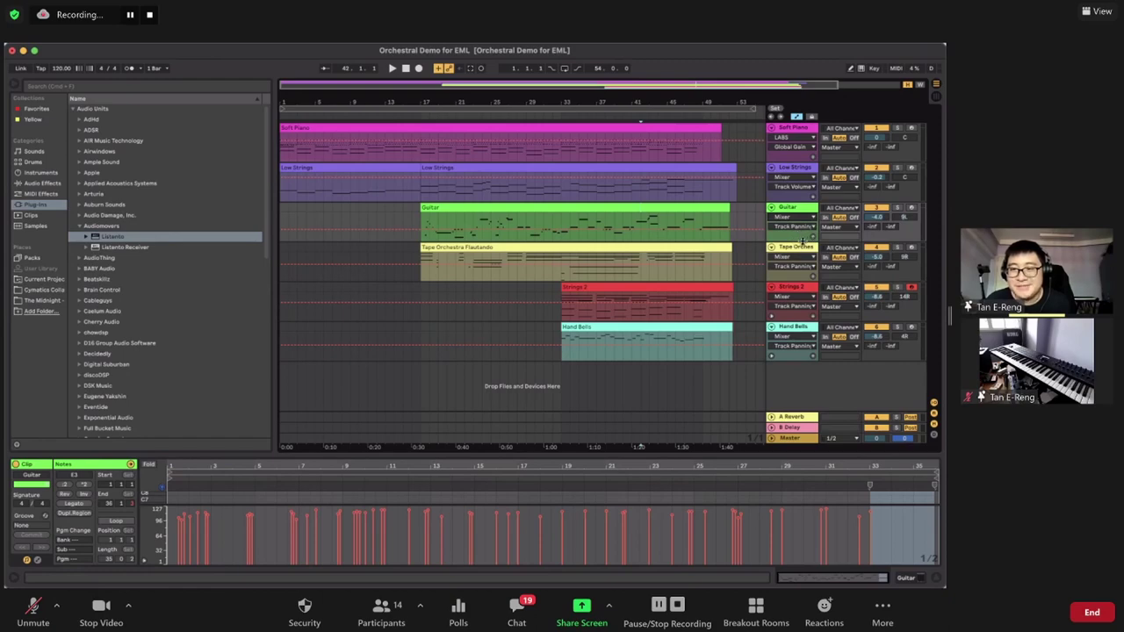
- Enlarge the Guitar track and look through its automation parameter and device choices, keeping Mixer selected
drag(803, 241, 804, 271)
click(801, 229)
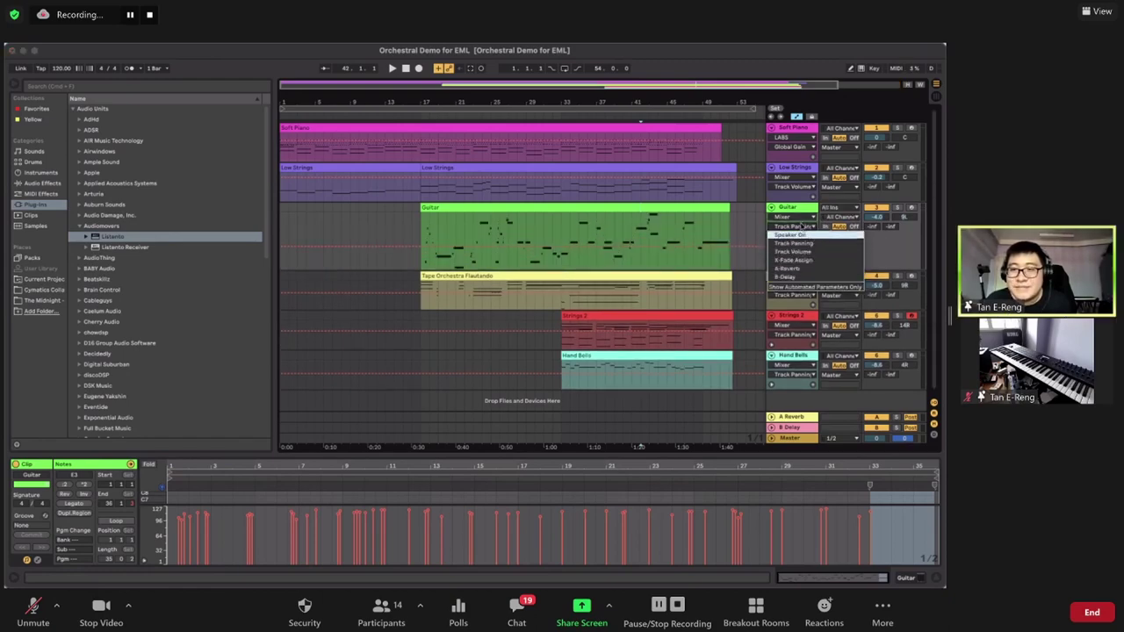
click(801, 220)
click(802, 218)
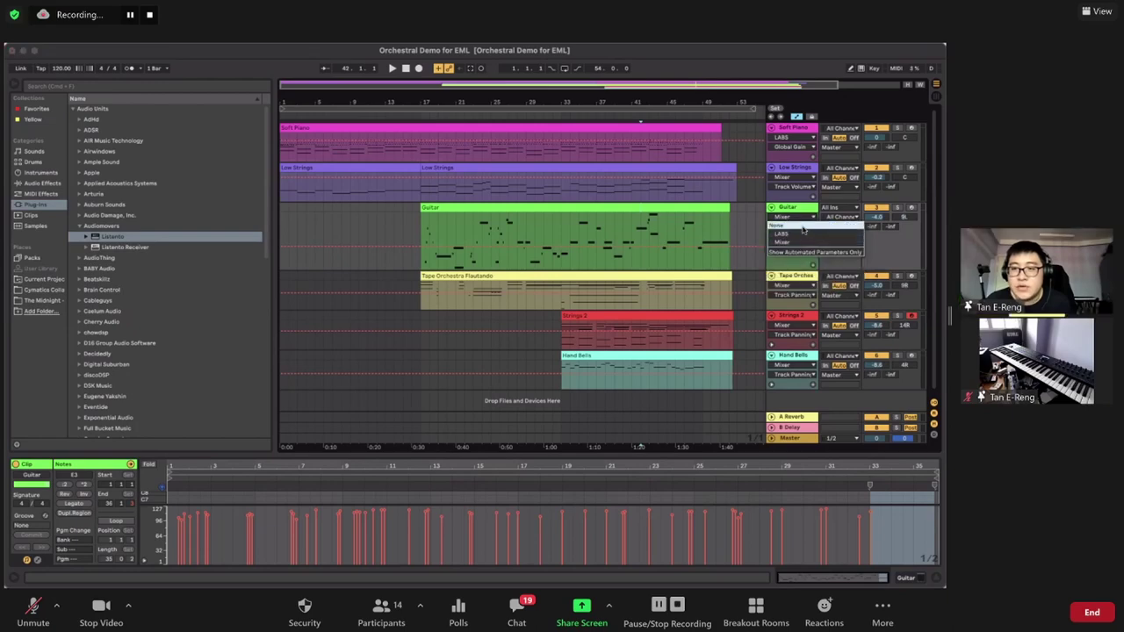
click(800, 216)
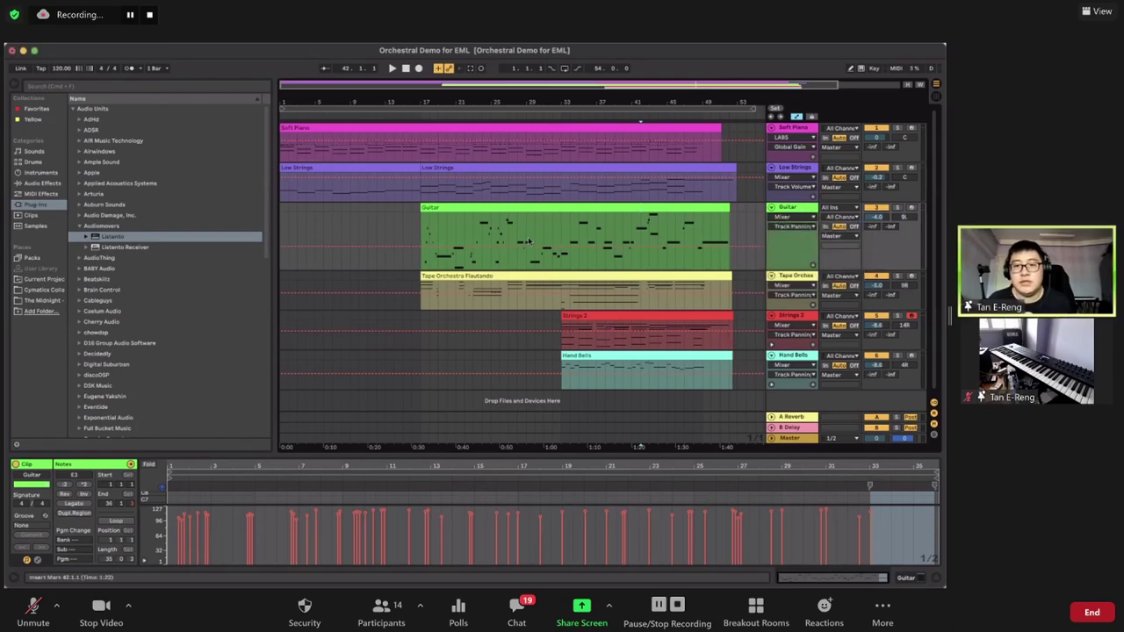
- Show Track Volume in the Guitar track's automation lane, reduce the track's height slightly and hide the automation lanes
click(809, 227)
click(805, 249)
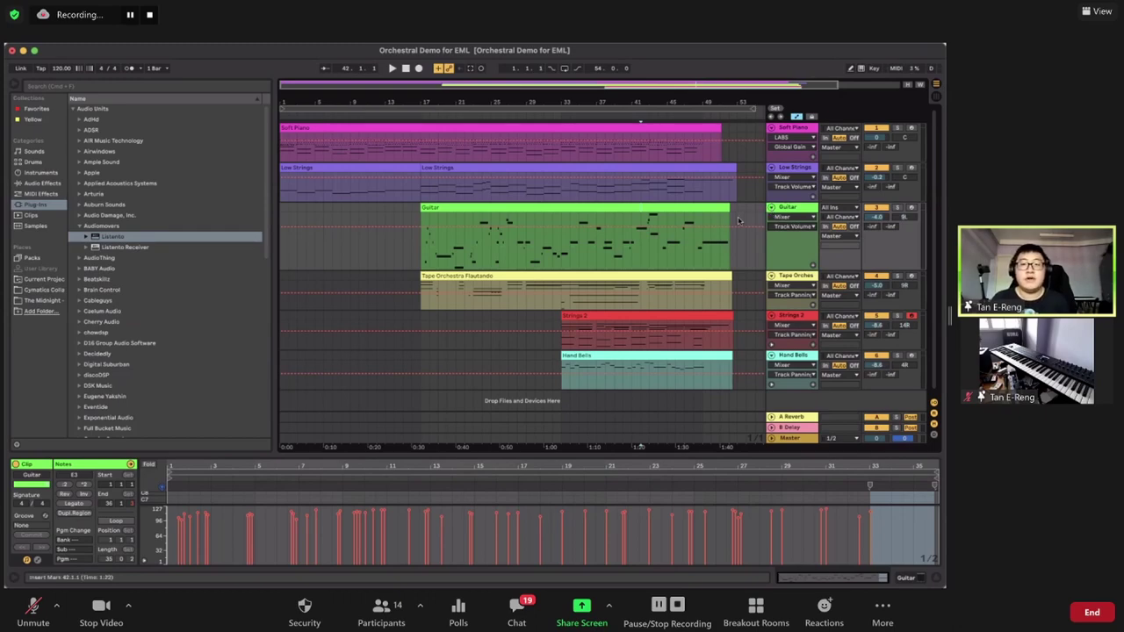
drag(778, 271, 782, 260)
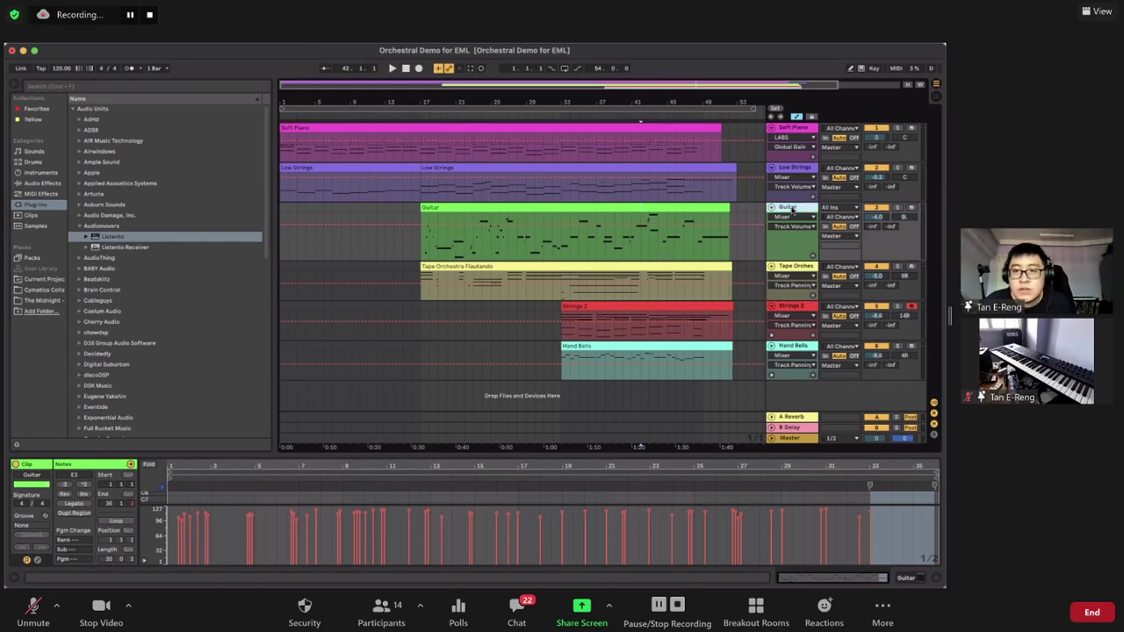
click(778, 212)
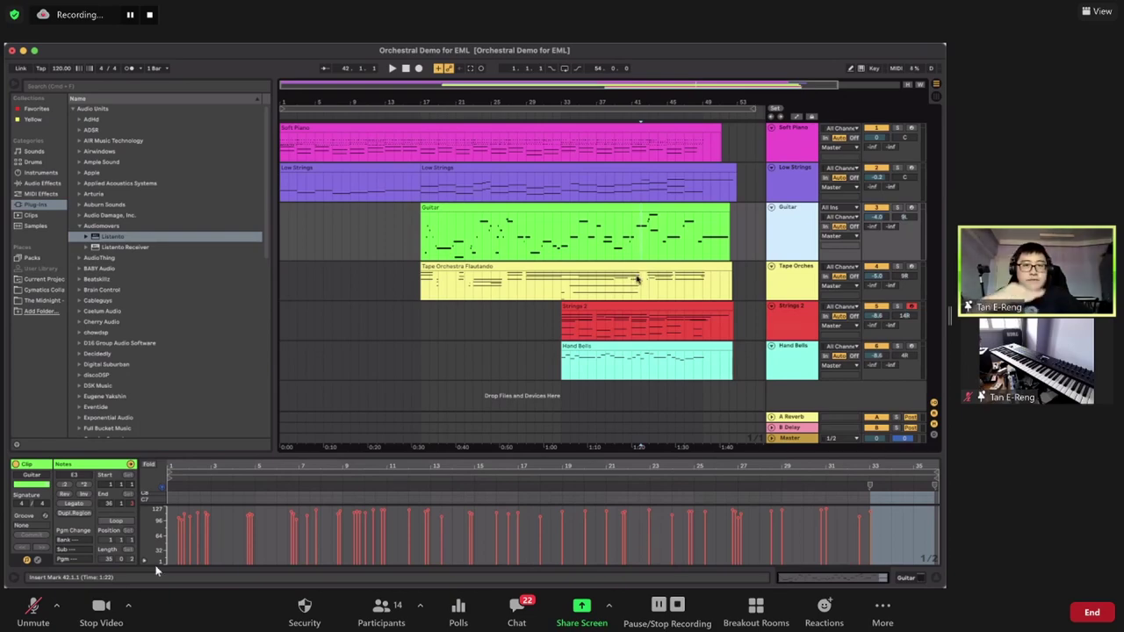
- Show the Audio Effects category in the browser and close the MAnalyzer window of the Master track
click(33, 610)
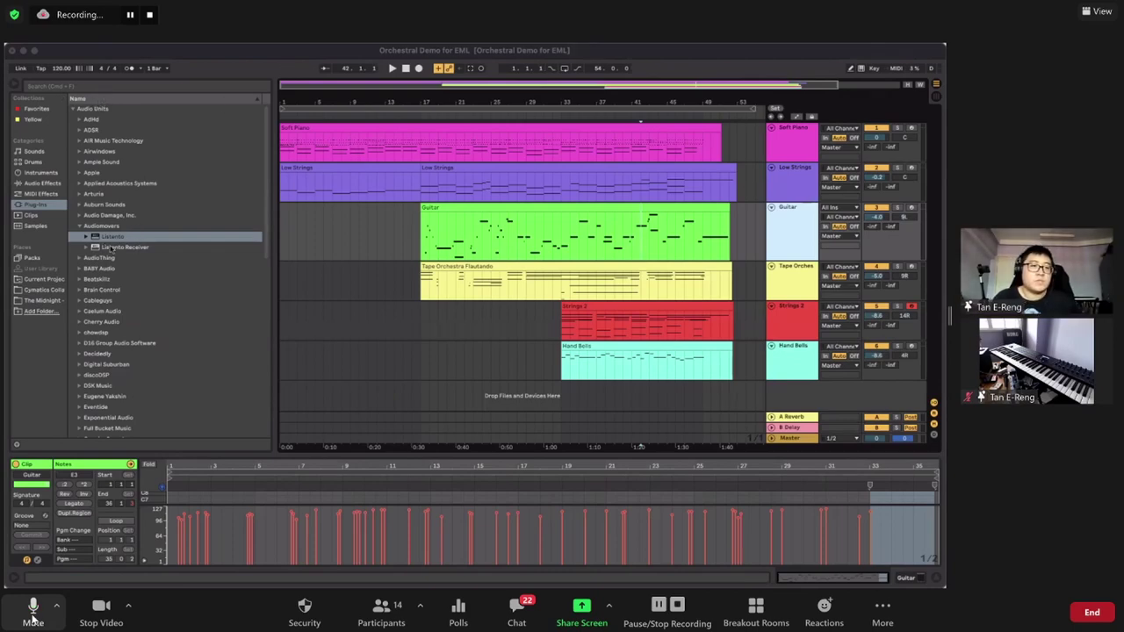
click(41, 183)
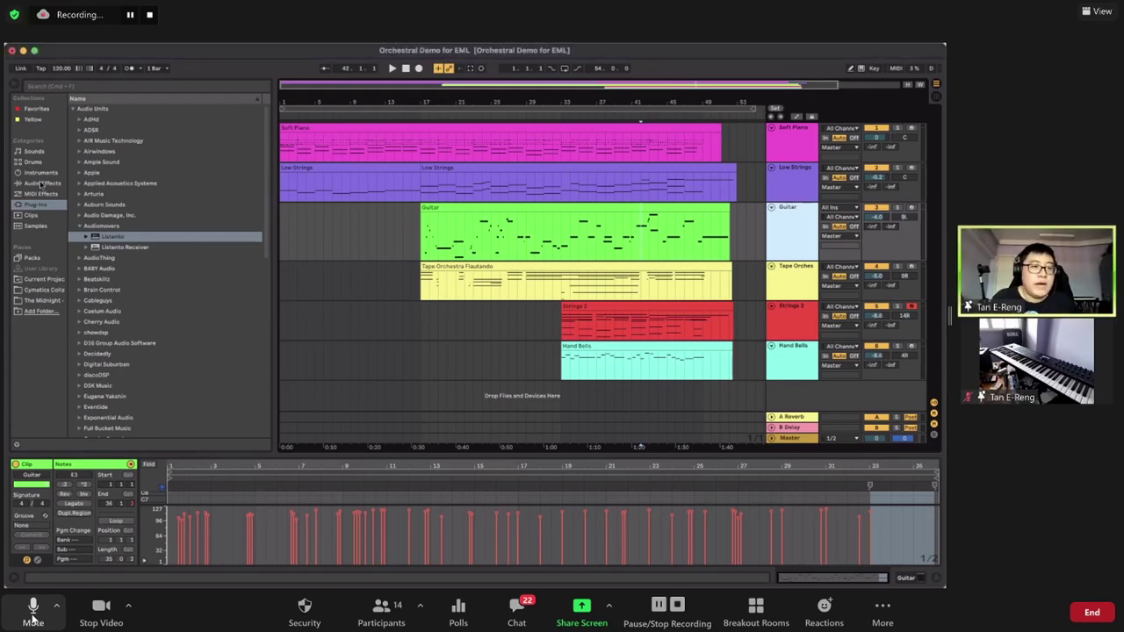
click(40, 183)
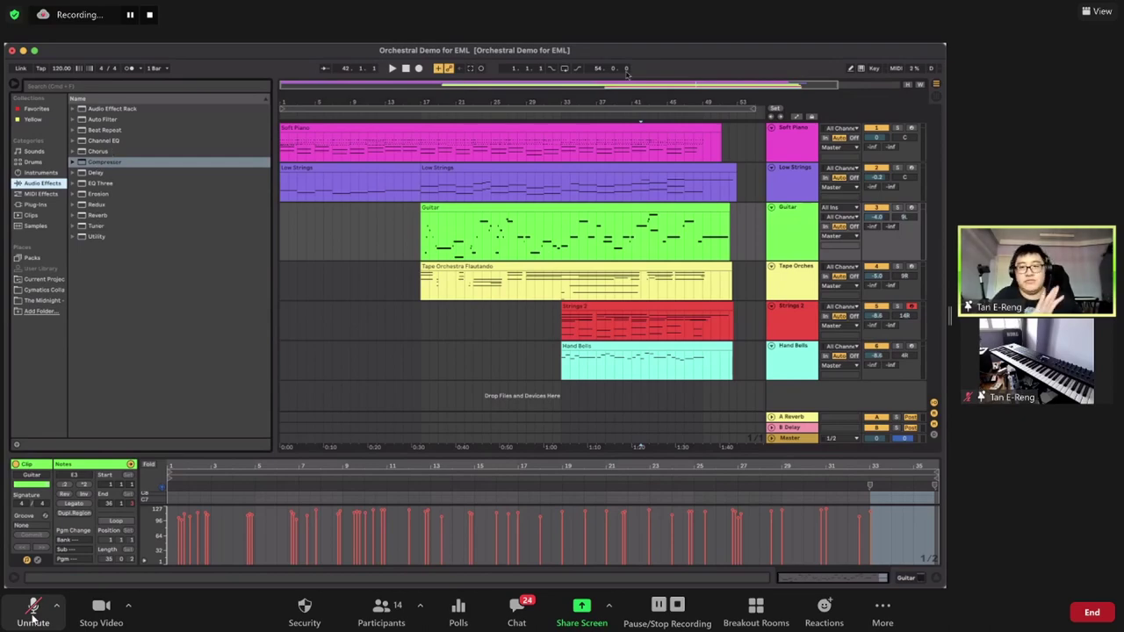
click(33, 609)
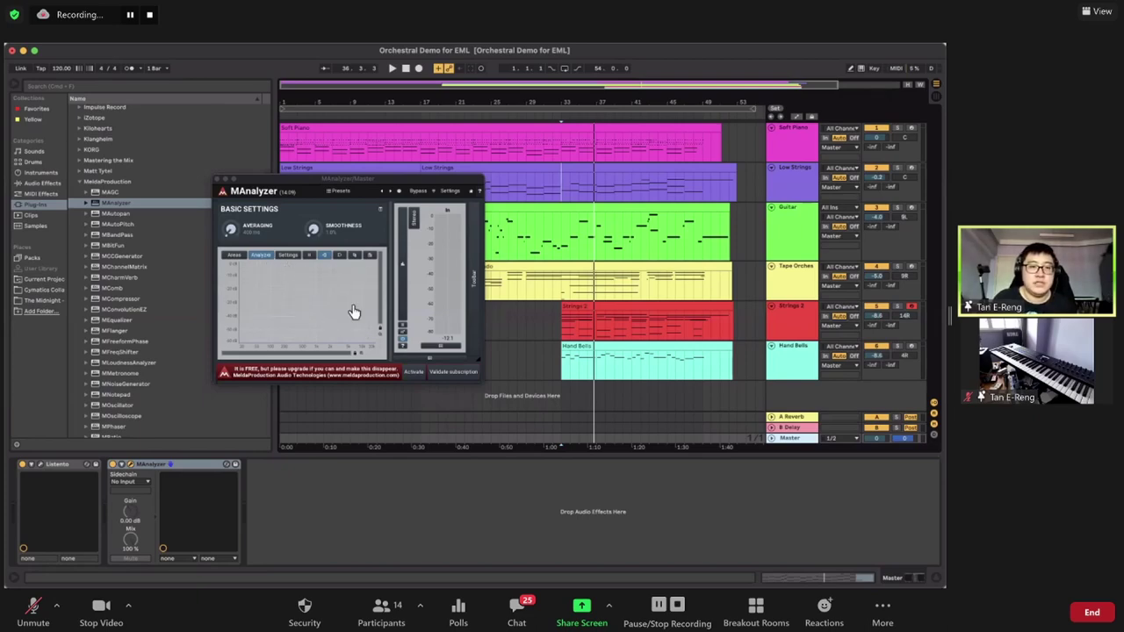
click(222, 178)
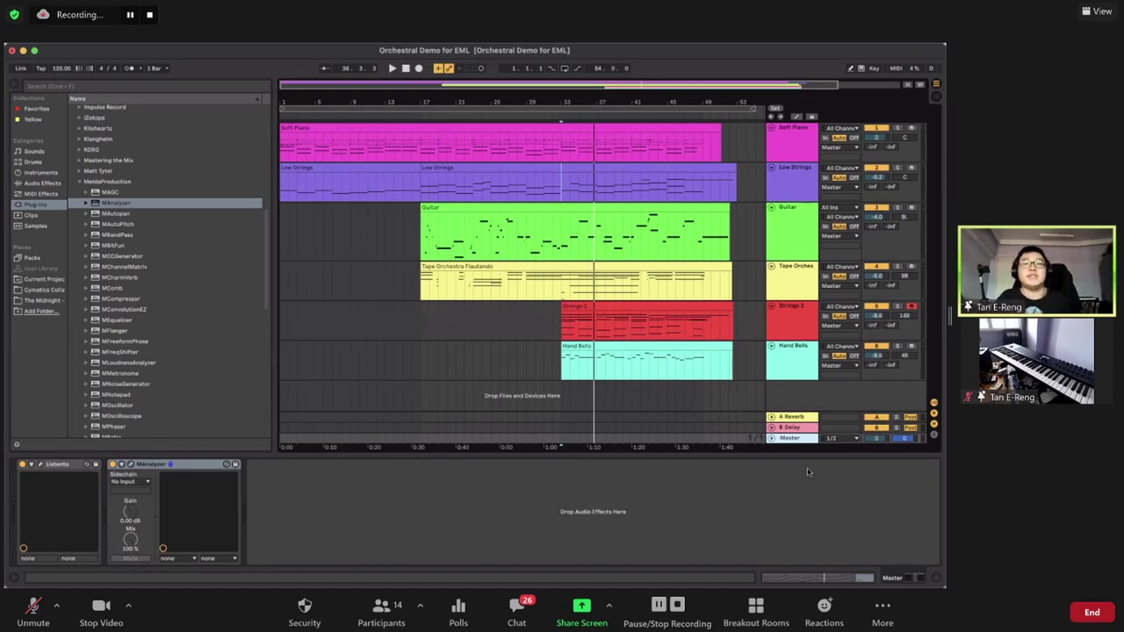
- Show the devices on the Strings 2 and Hand Bells tracks and return the playback position to bar 33
click(790, 320)
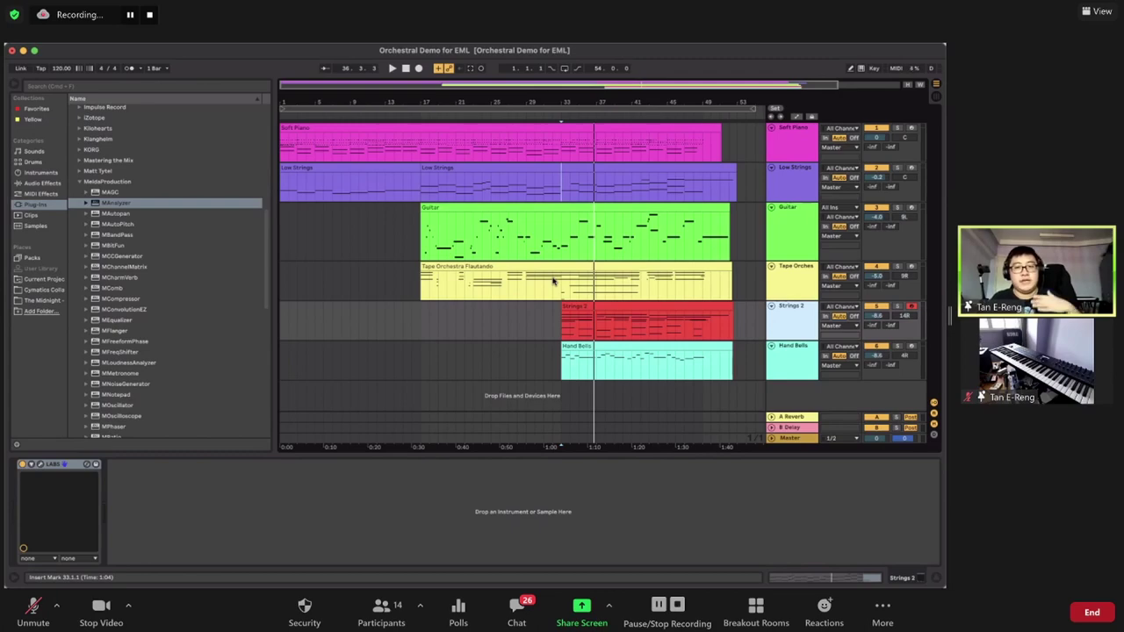
click(549, 360)
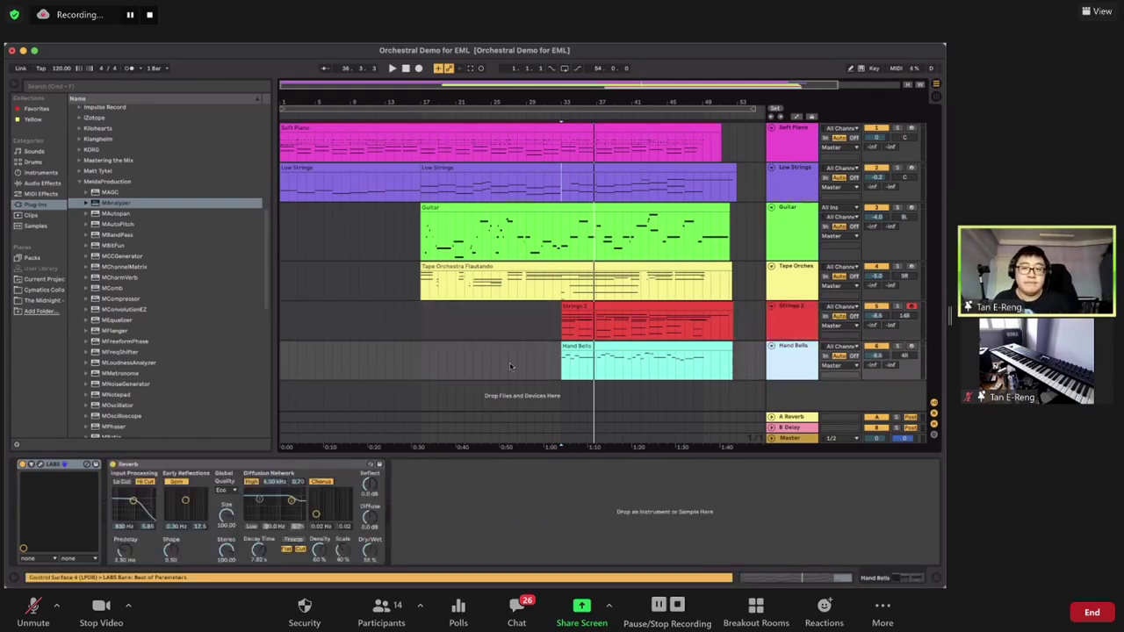
key(space)
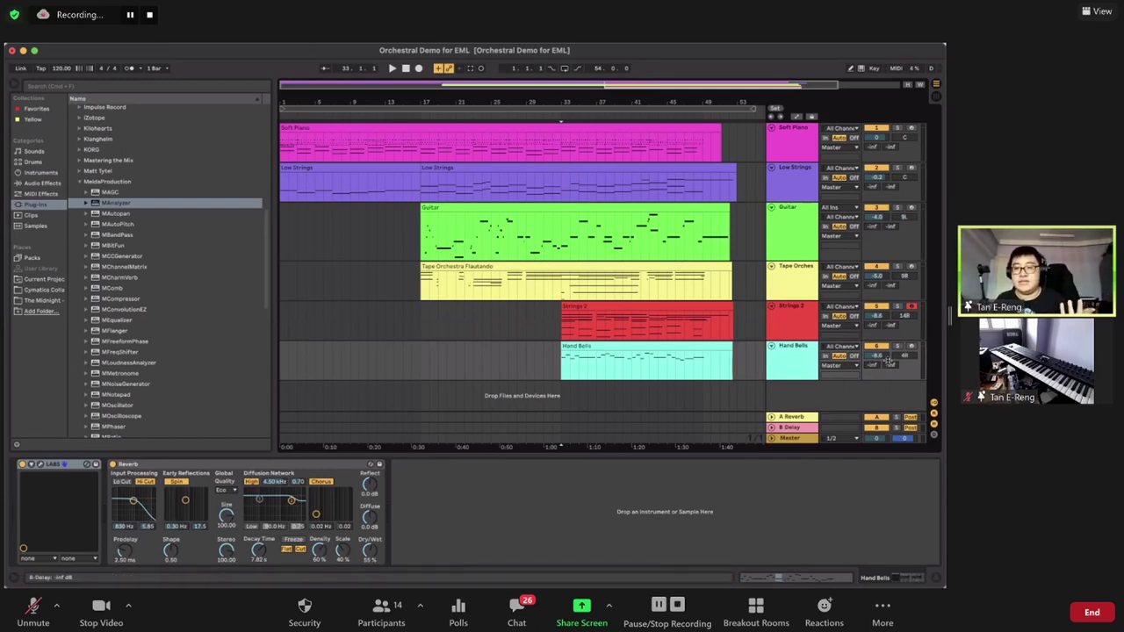
- Arm the Hand Bells track and play the full arrangement from bar 32
click(910, 348)
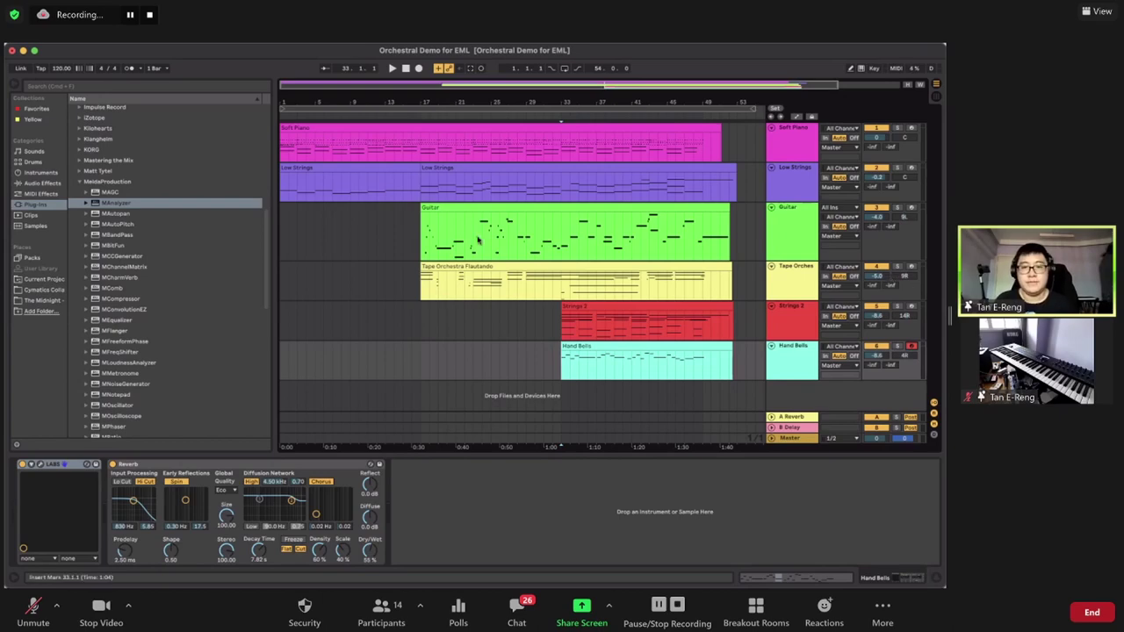
click(552, 233)
key(space)
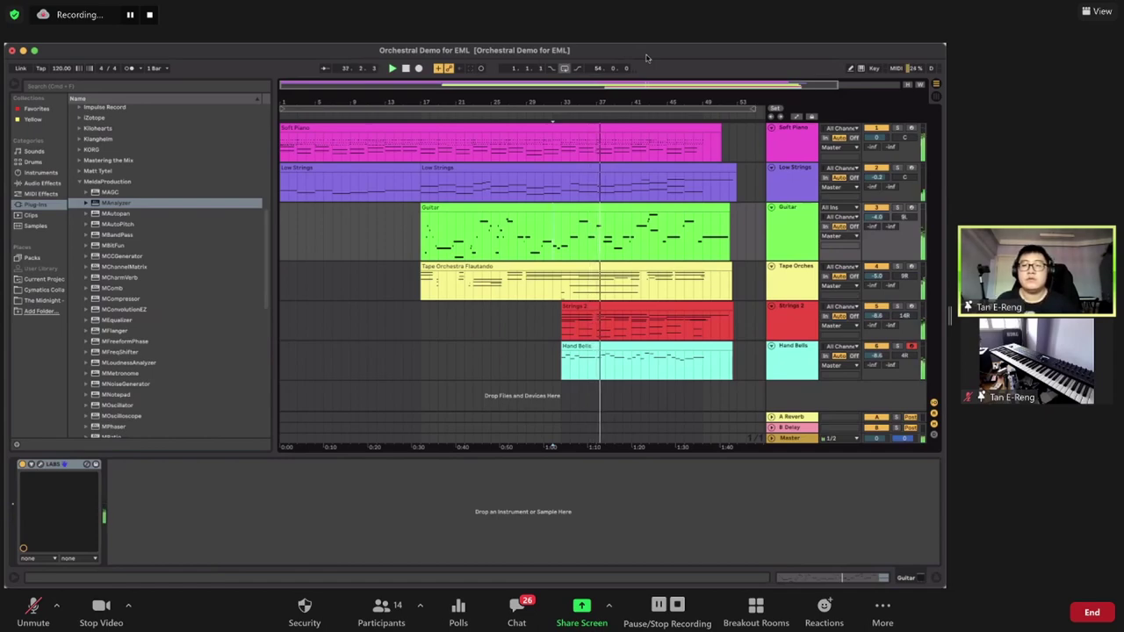
- Set the playback start to bar 17 and mute the Tape Orchestra, Strings 2 and Hand Bells tracks
click(439, 332)
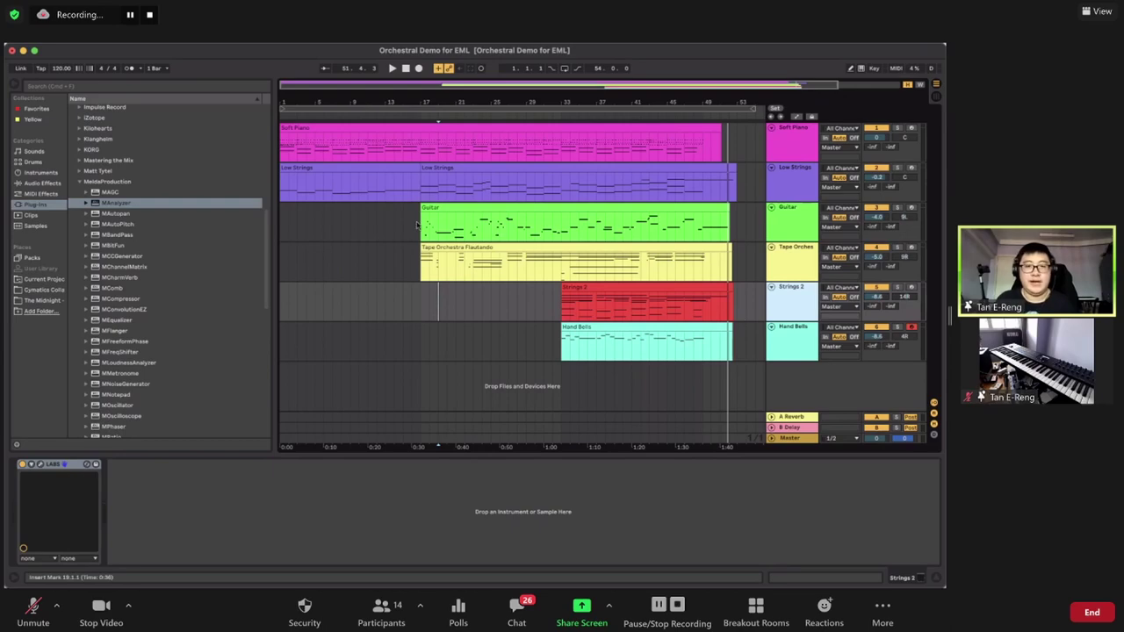
click(422, 152)
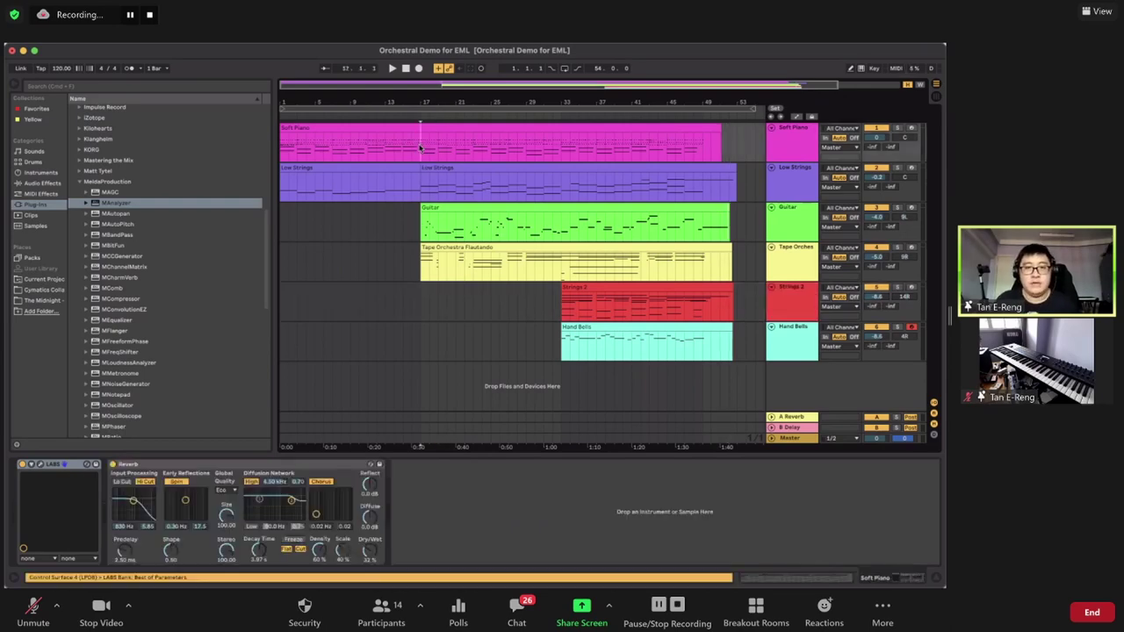
click(422, 232)
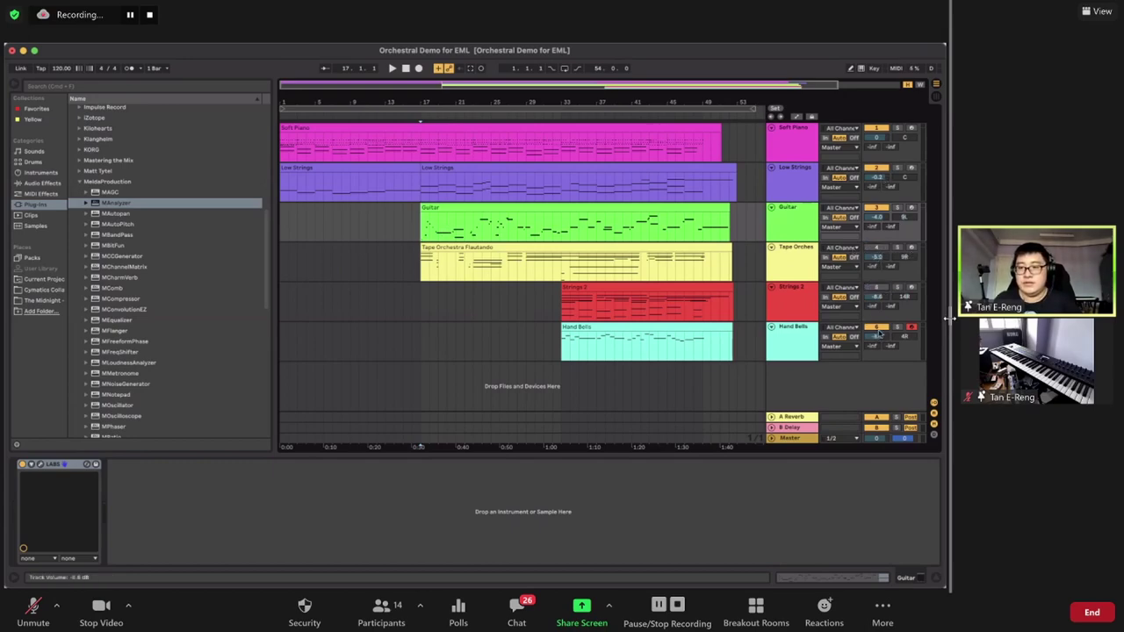
mouse_move(951, 319)
mouse_down()
mouse_move(961, 320)
mouse_move(950, 319)
mouse_up()
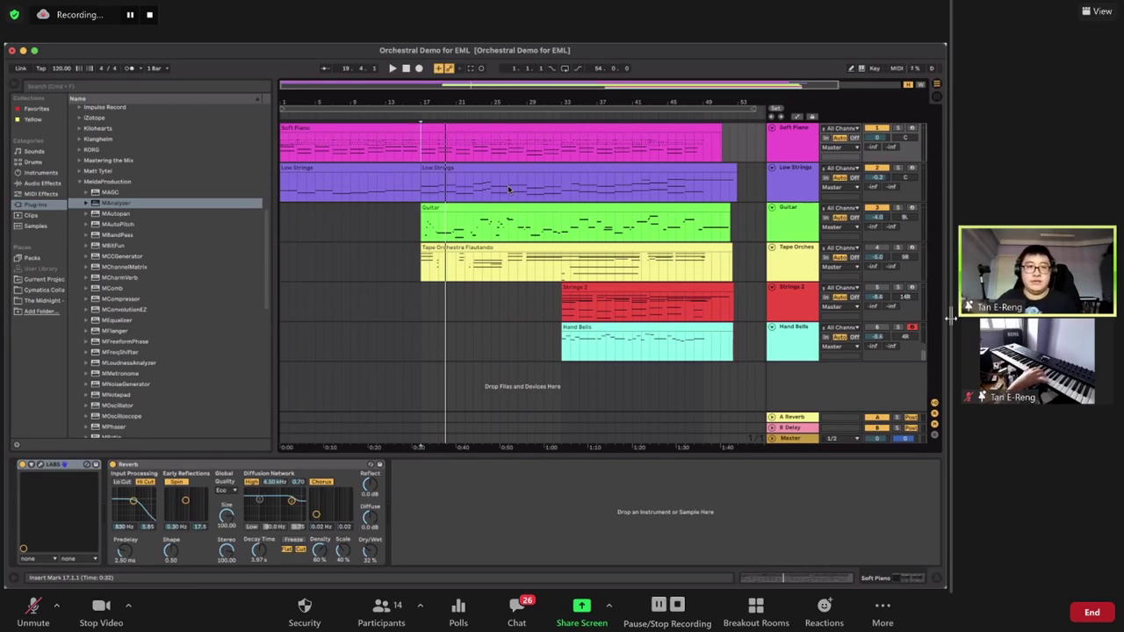
- Arm the Guitar track, then unmute Tape Orchestra, arm it for live playing and disarm it, and start playback
click(912, 208)
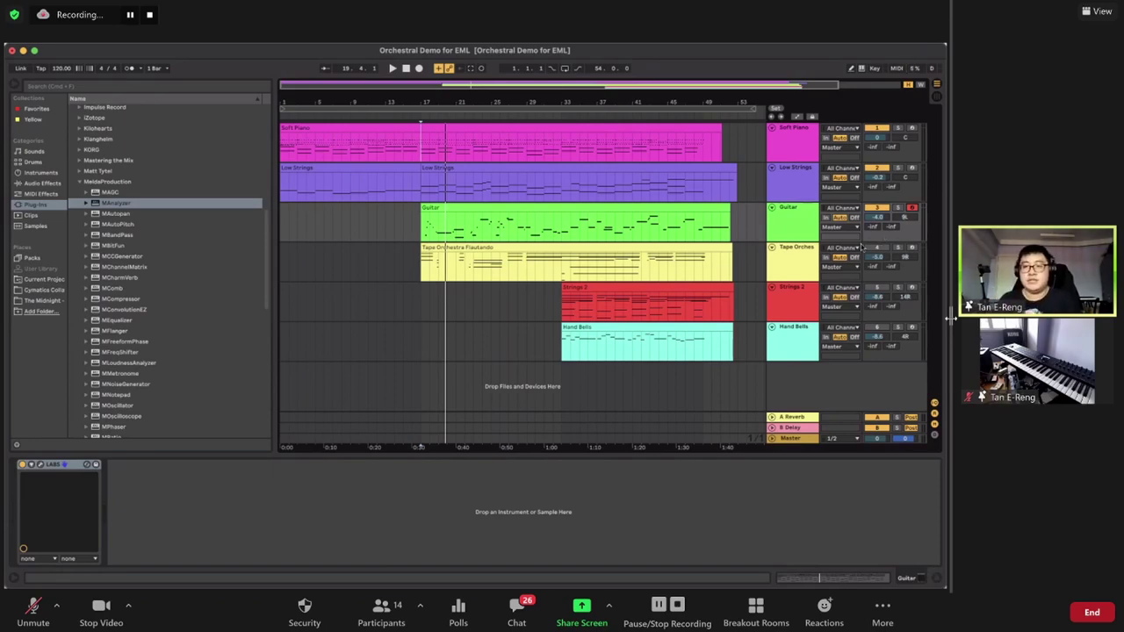
click(875, 248)
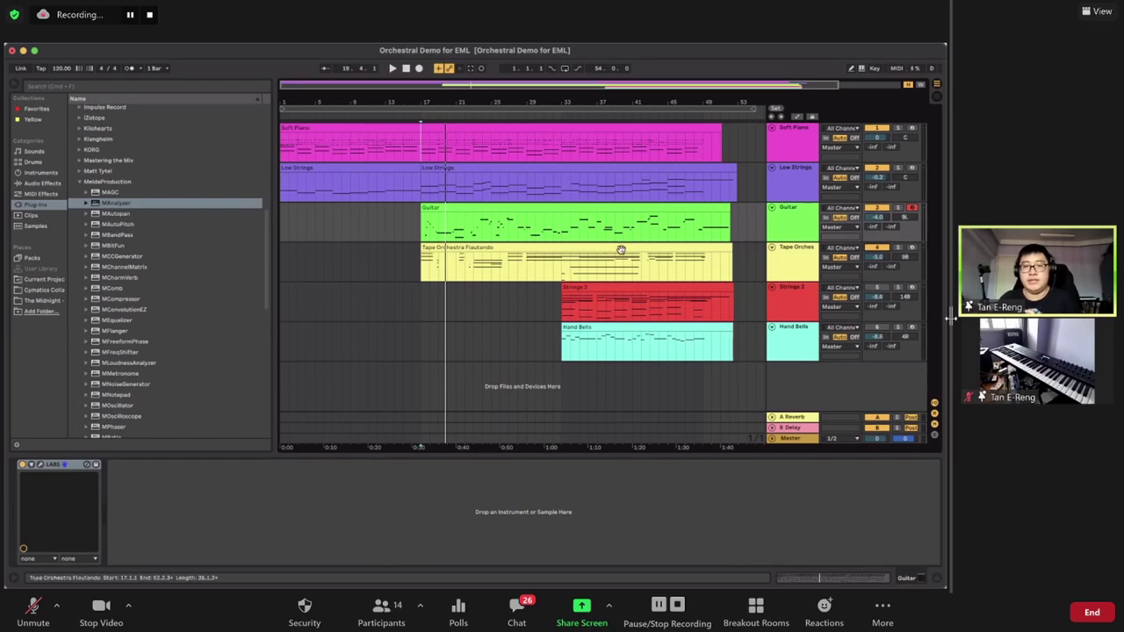
click(912, 250)
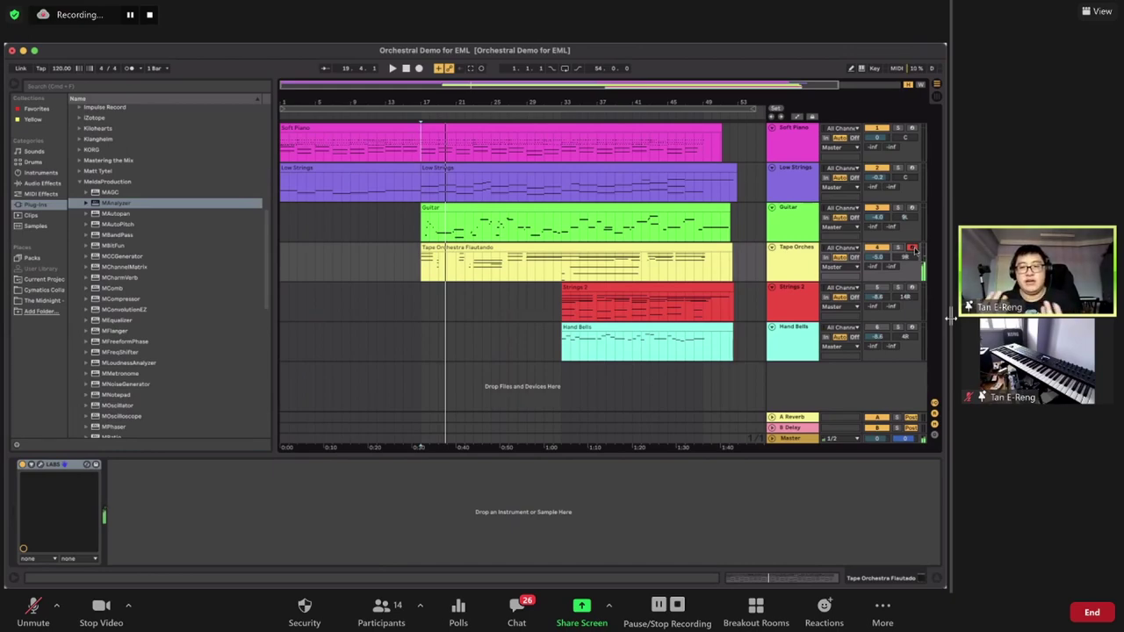
click(915, 249)
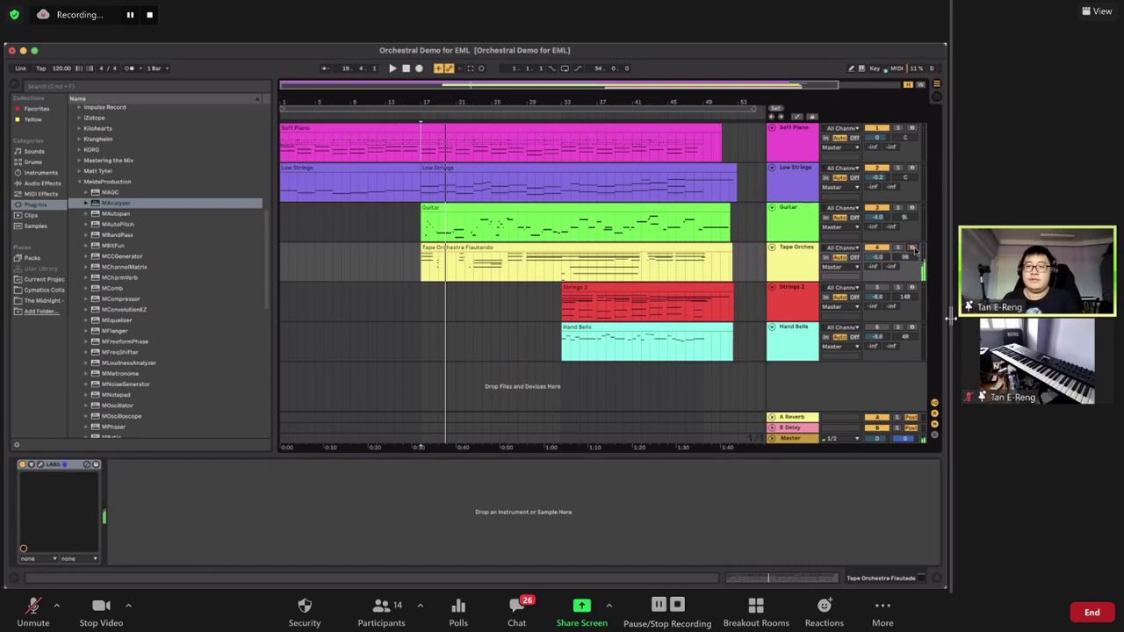
key(space)
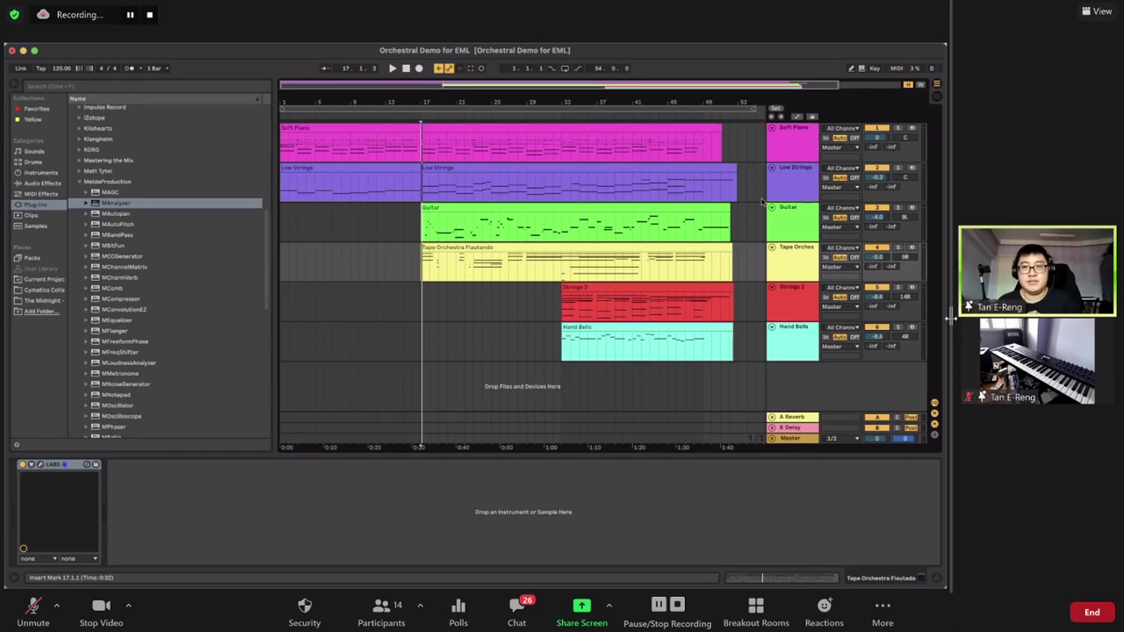
- Select the Soft Piano track and view its LABS instrument window, then close it
click(755, 145)
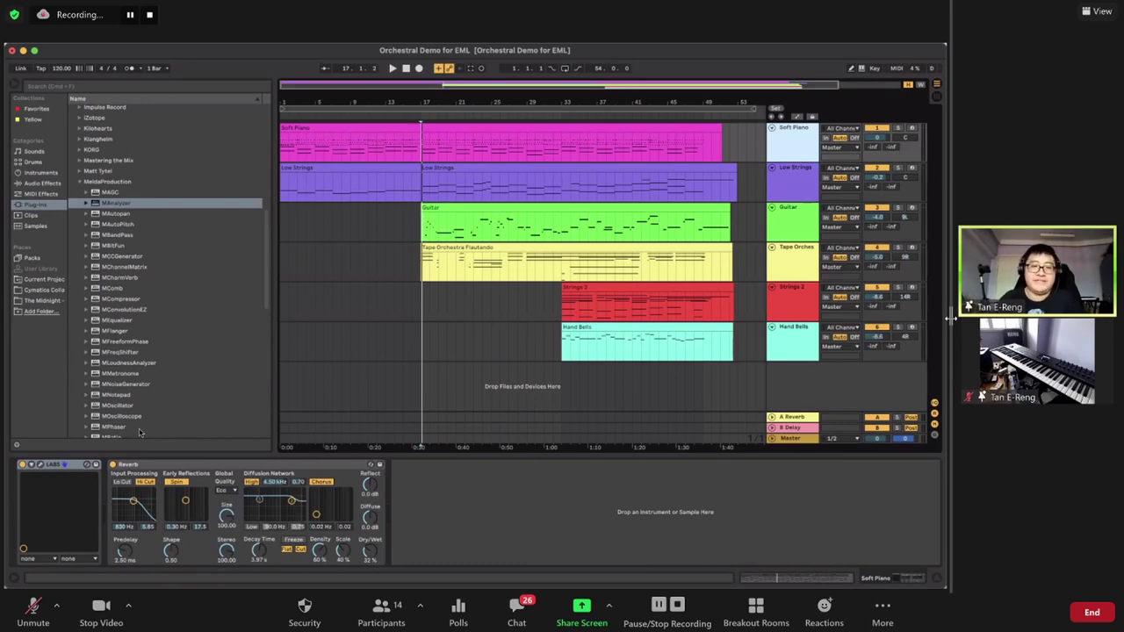
click(41, 467)
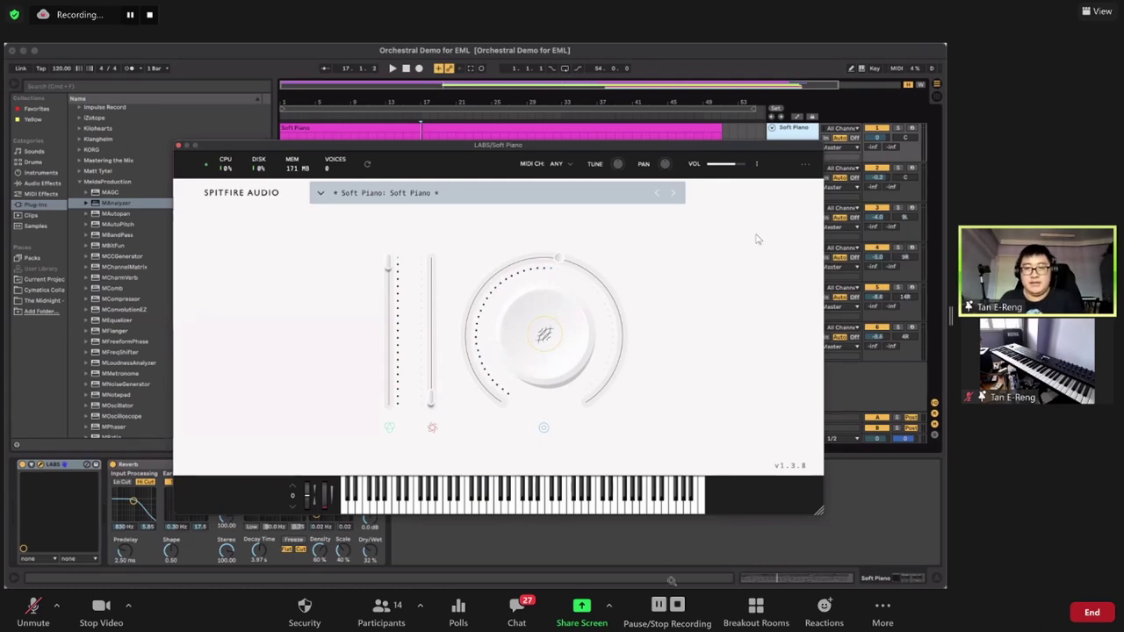
click(178, 146)
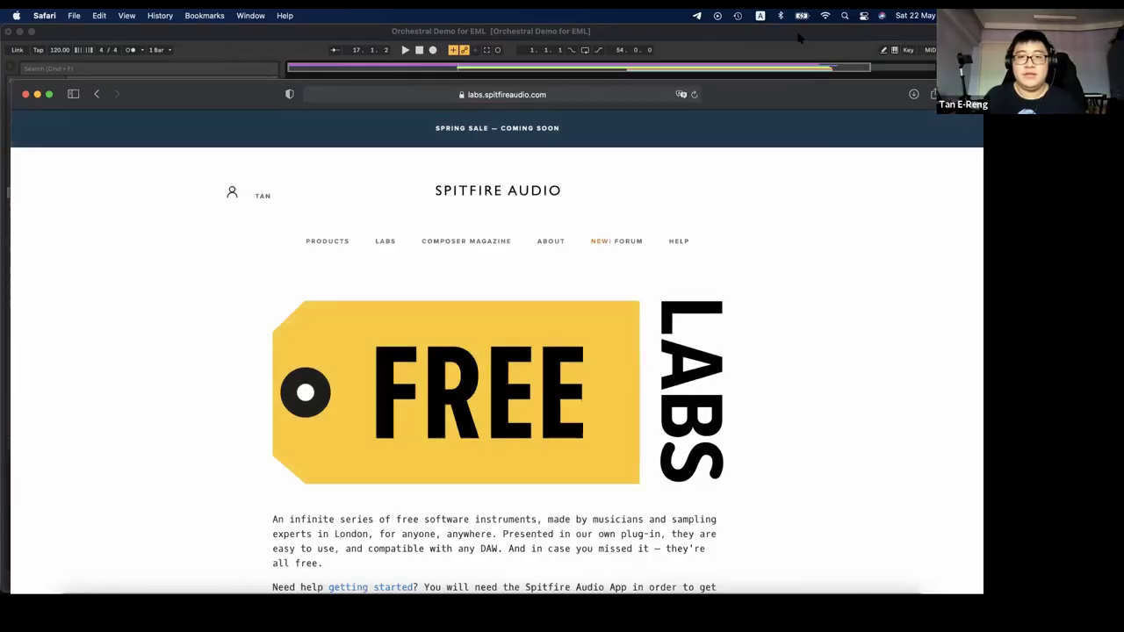
- Browse the Spitfire Audio LABS web page from the introduction down to the instrument catalogue
scroll(527, 254, down, 3)
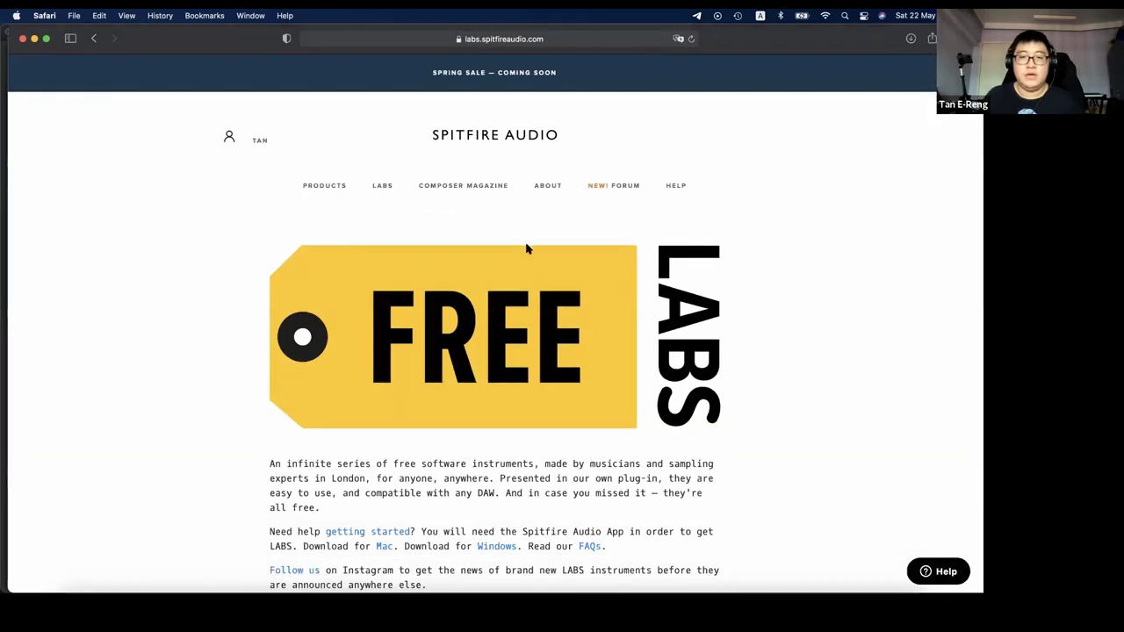
scroll(518, 281, up, 2)
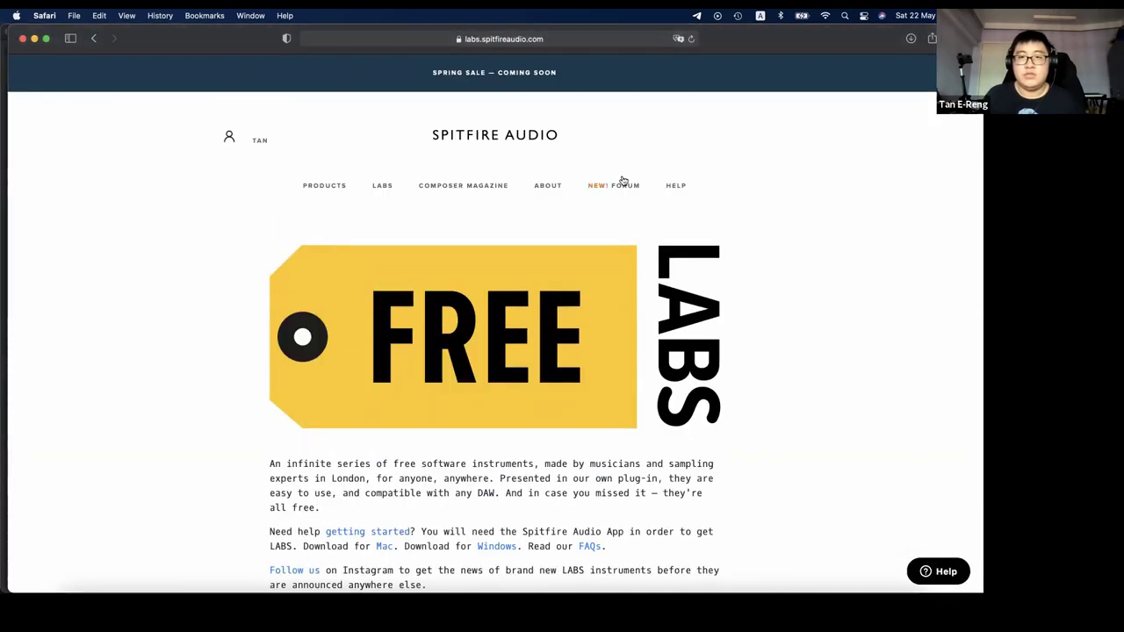
scroll(457, 244, down, 5)
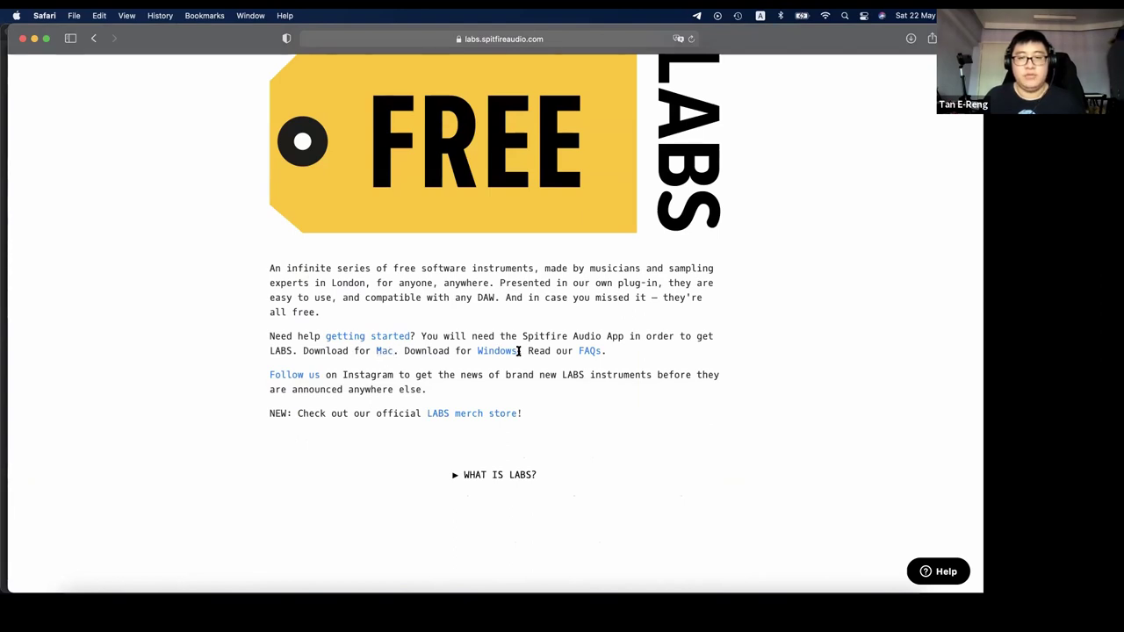
scroll(394, 346, down, 10)
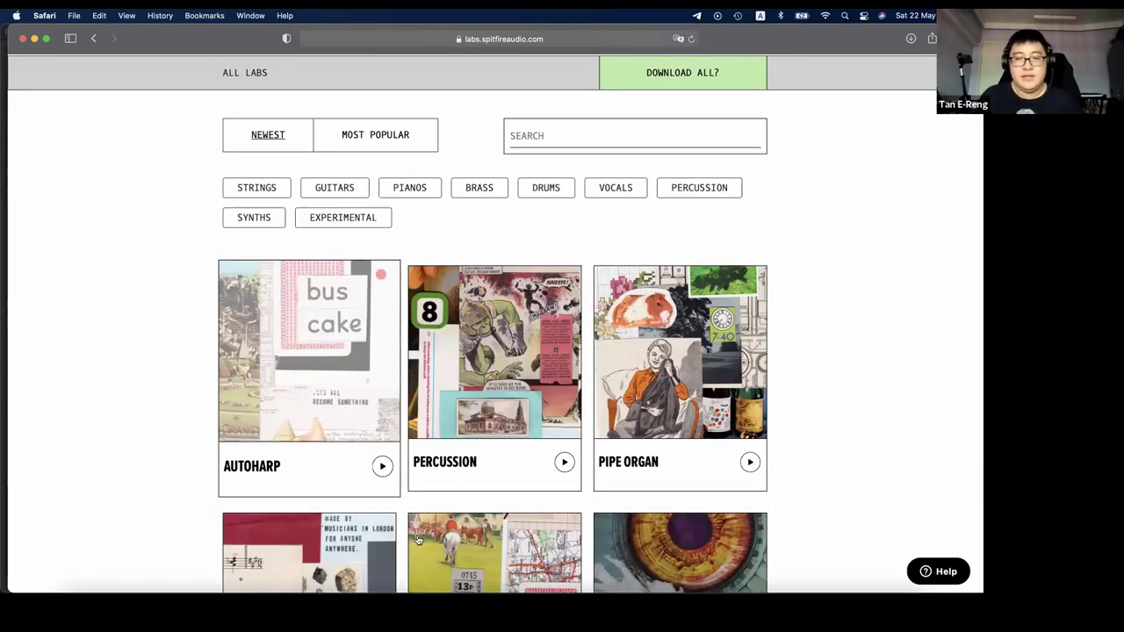
- Switch back to Ableton Live and open the preset list in the Soft Piano track's LABS instrument
click(502, 580)
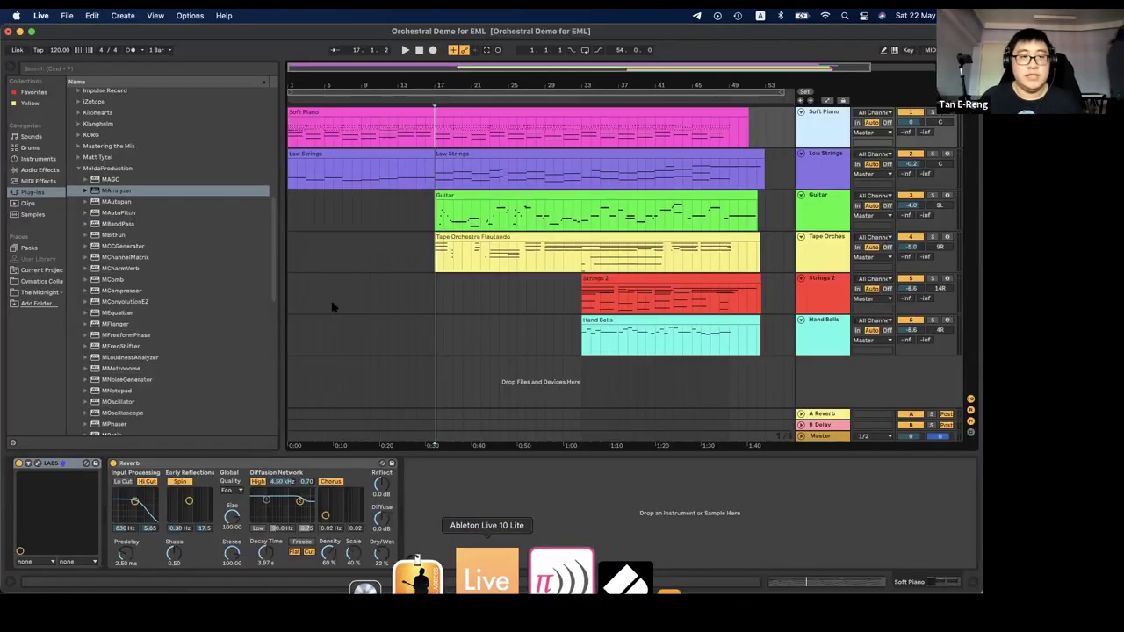
click(38, 464)
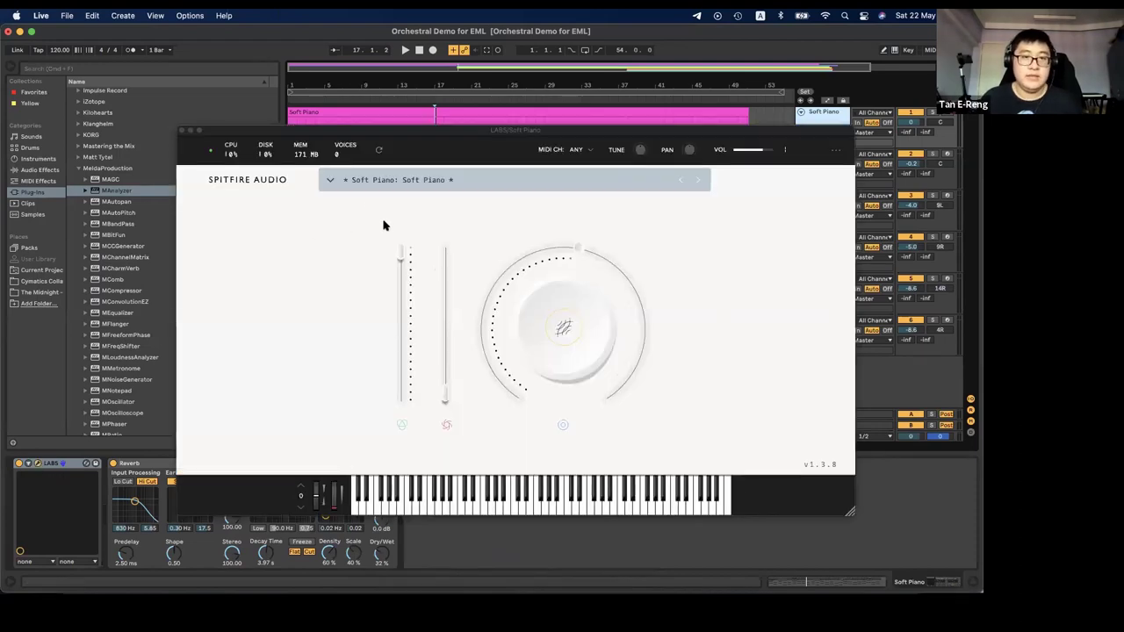
click(331, 180)
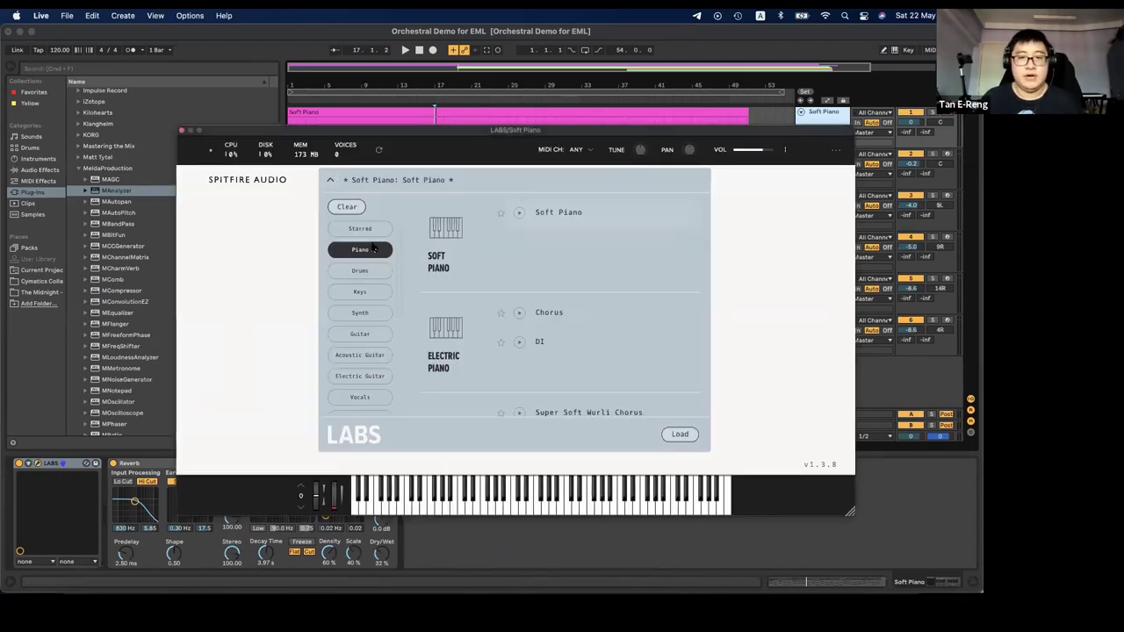
- Clear the Piano filter and look through the full LABS preset list, closing the list and the instrument window at the end
click(362, 249)
scroll(567, 241, down, 10)
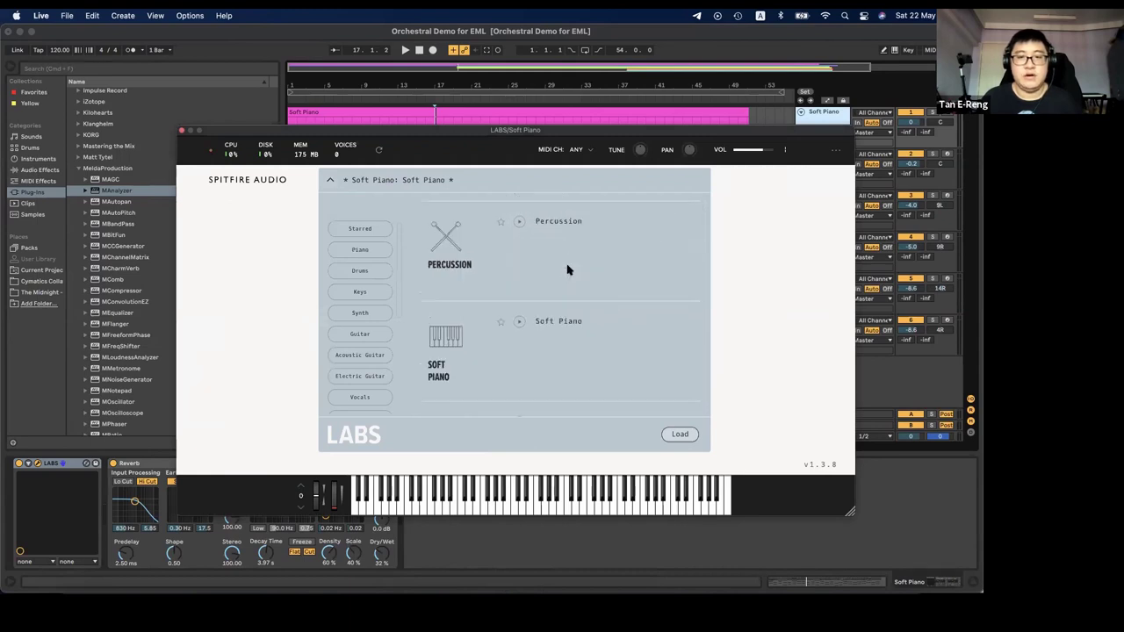
scroll(540, 313, down, 12)
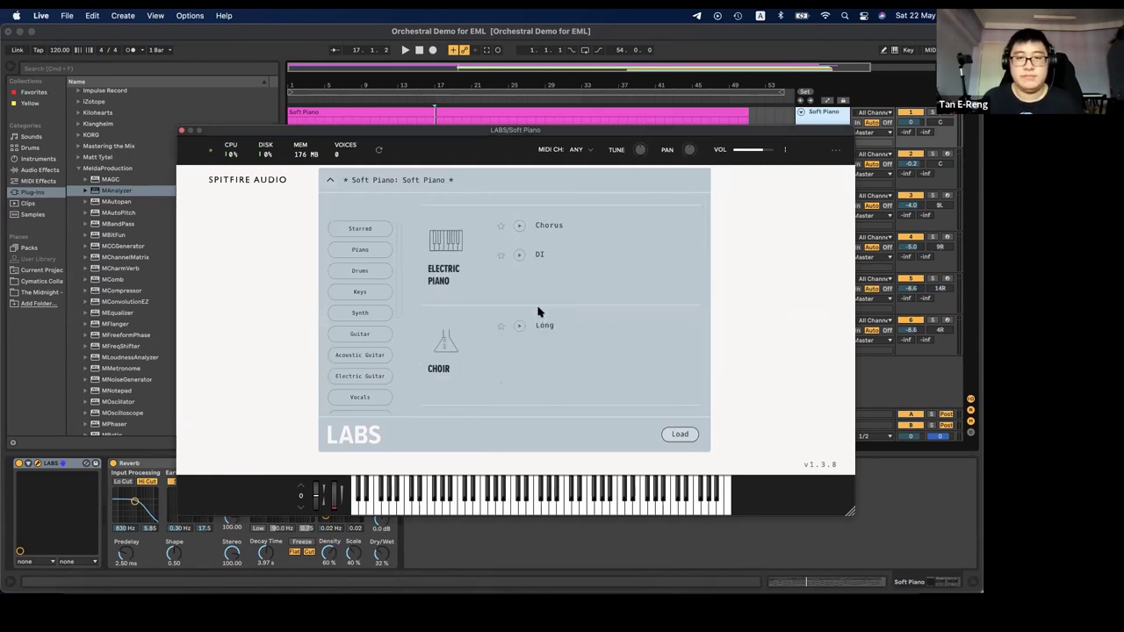
scroll(562, 308, down, 5)
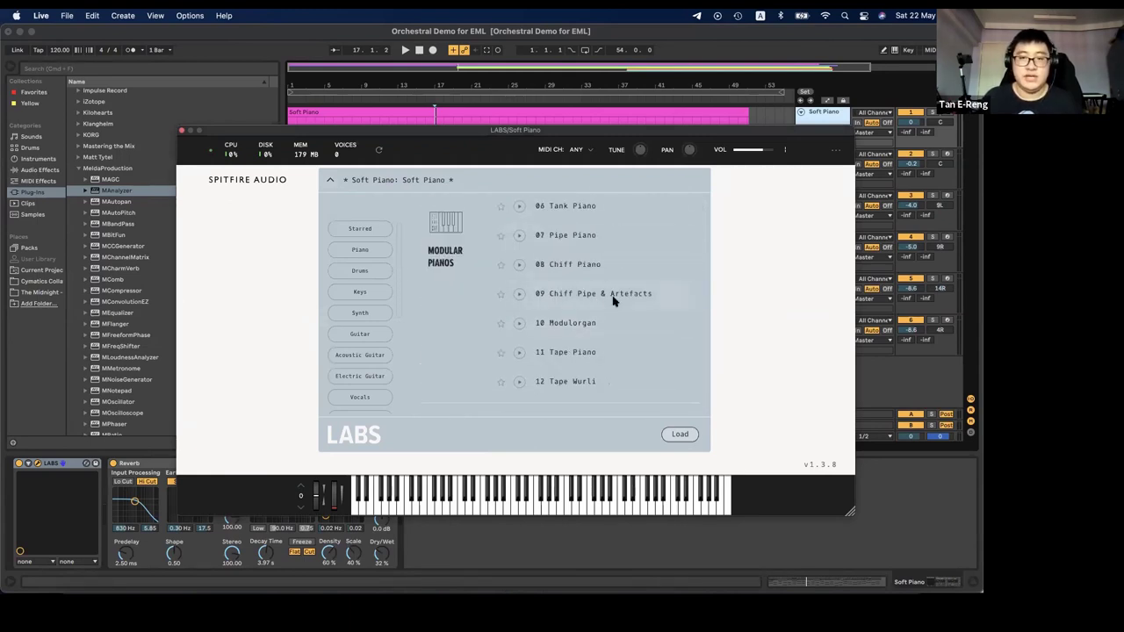
scroll(606, 295, down, 5)
click(751, 235)
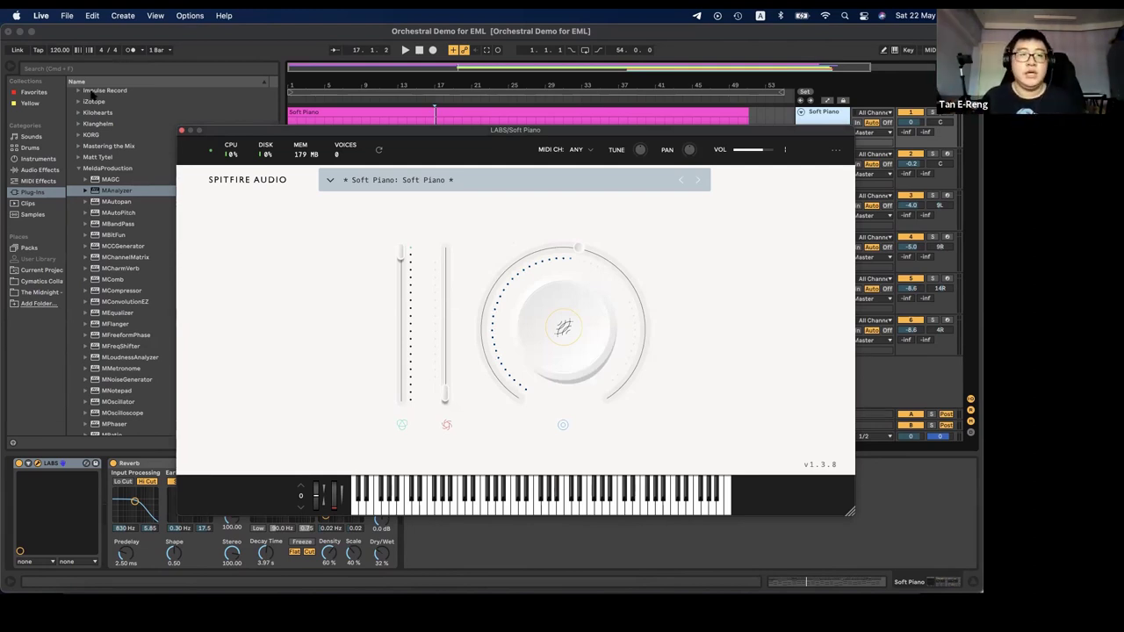
click(182, 130)
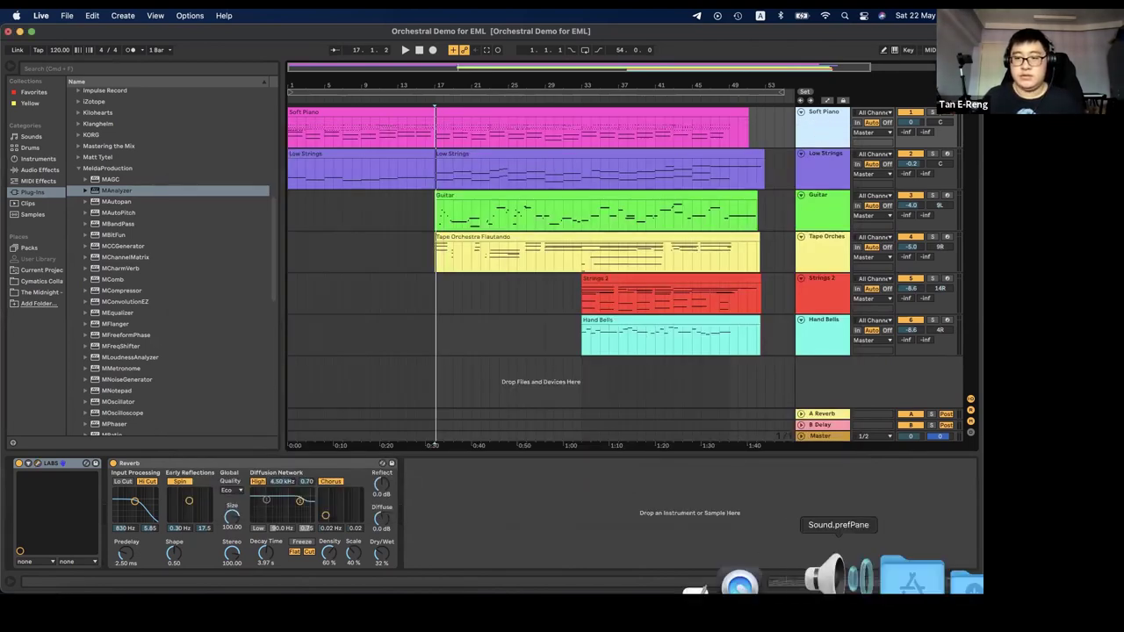
- Open the Spitfire Audio app from the Applications folder and display its LABS library
click(869, 571)
scroll(676, 319, down, 5)
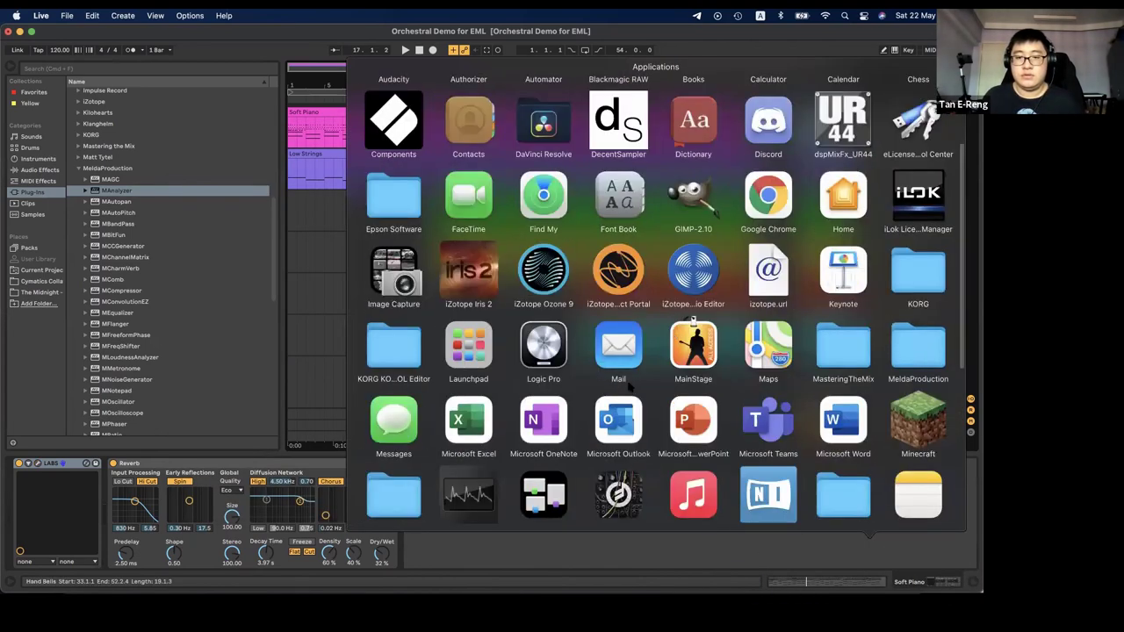
click(615, 338)
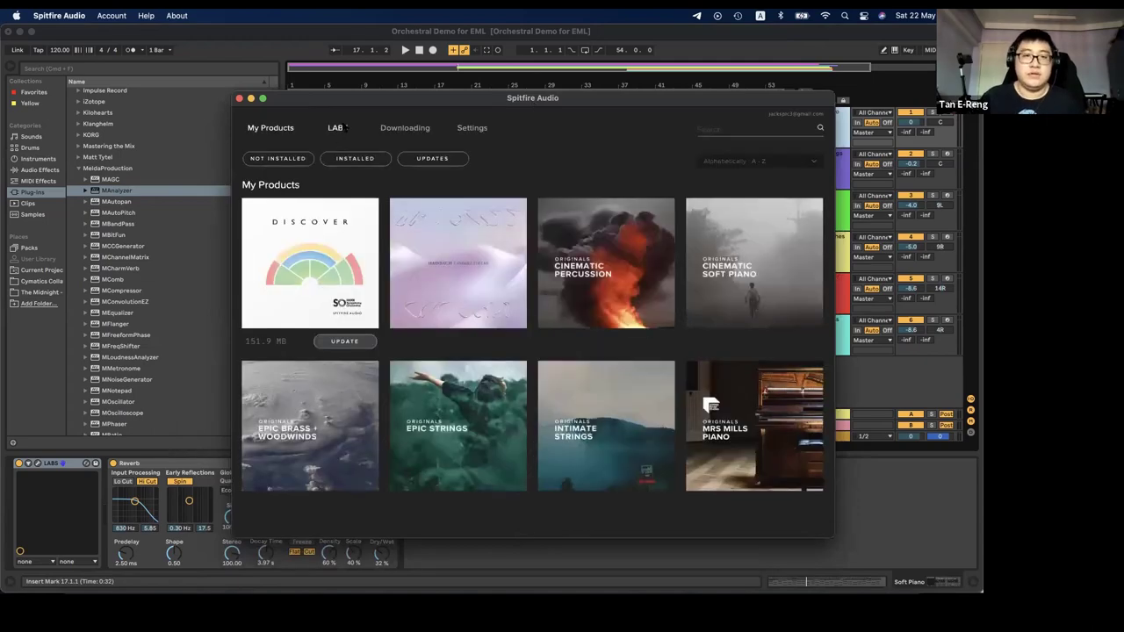
click(345, 128)
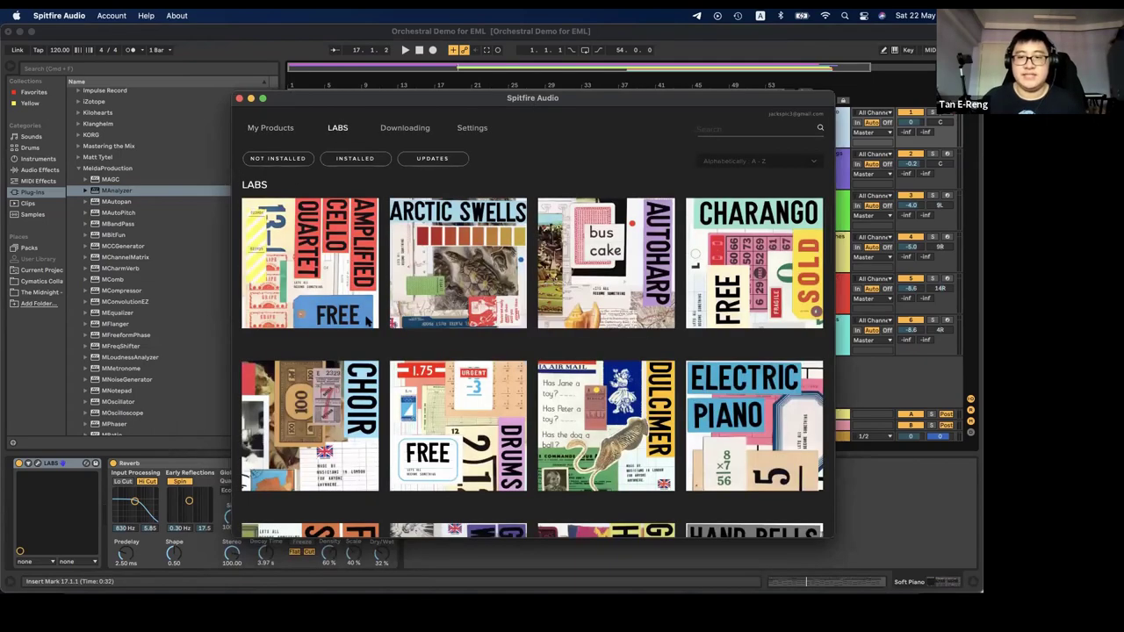
- Look through the LABS library from Amplified Cello Quartet down to Wurli and return to the beginning
scroll(369, 322, down, 3)
scroll(369, 321, down, 10)
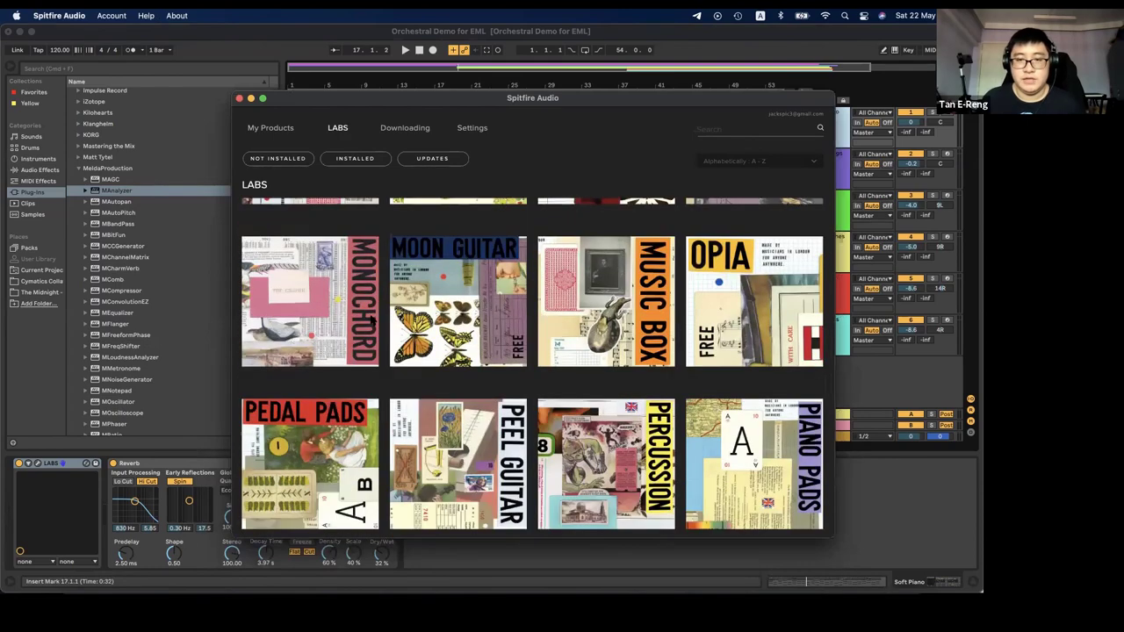
scroll(372, 321, down, 10)
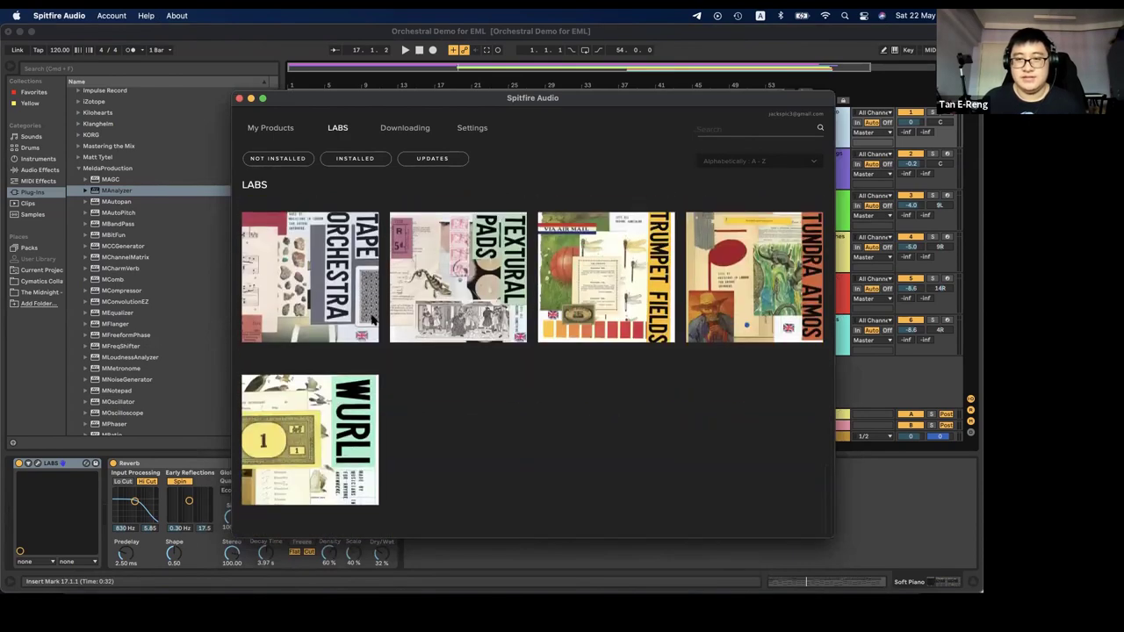
scroll(380, 322, up, 15)
scroll(379, 319, up, 10)
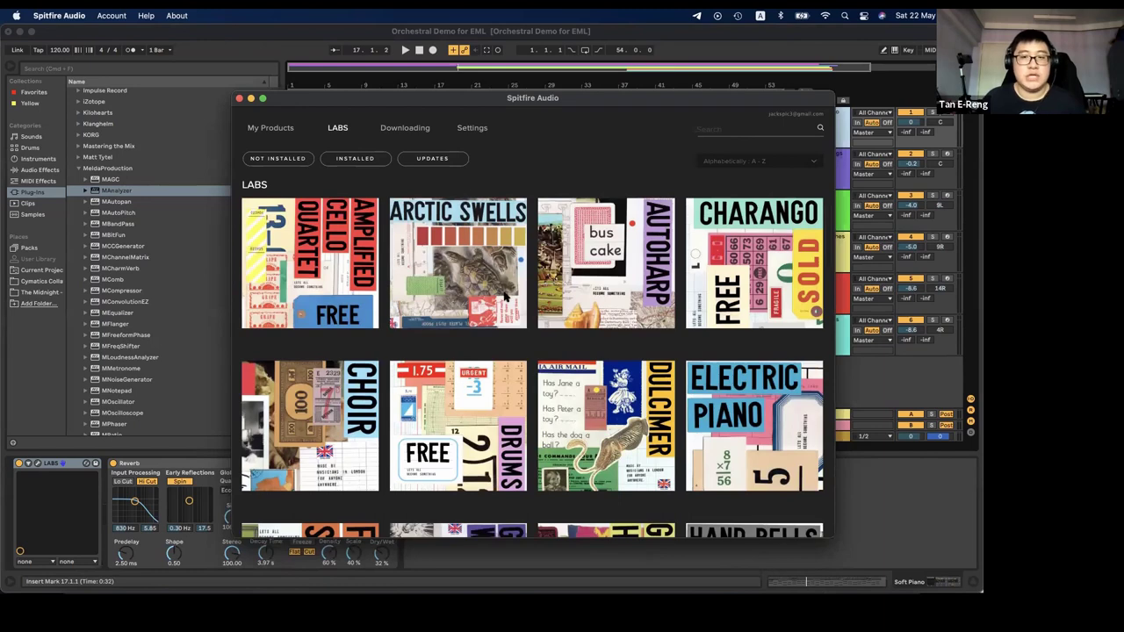
- Switch back to Ableton Live and expand the Spitfire Audio folder in the plug-ins list
click(279, 57)
scroll(87, 189, down, 10)
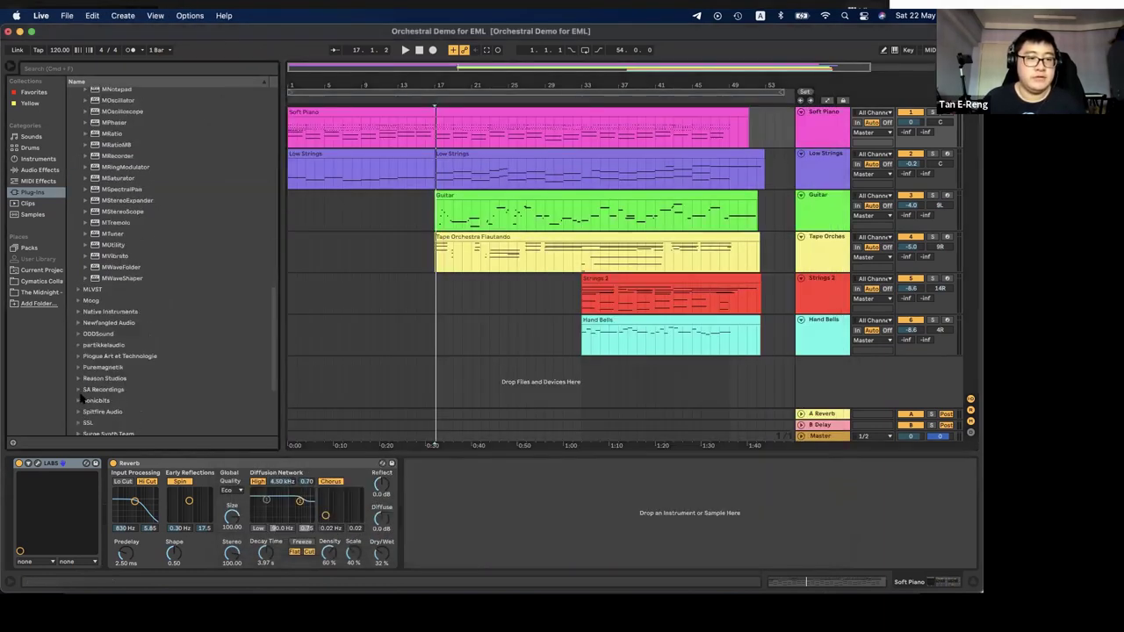
scroll(79, 389, down, 1)
click(79, 387)
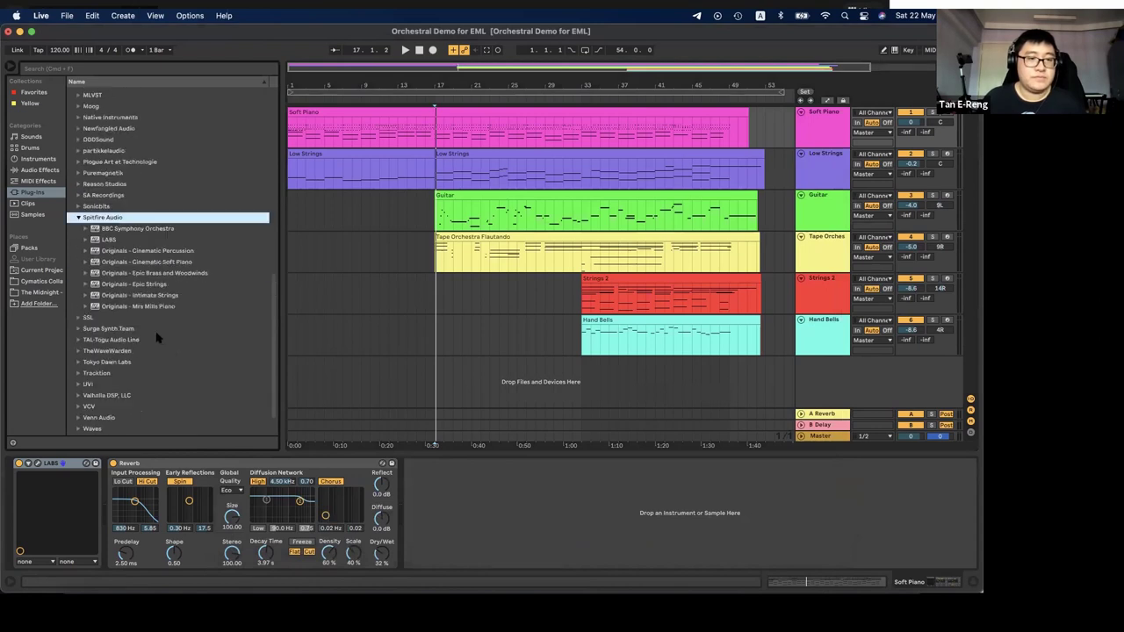